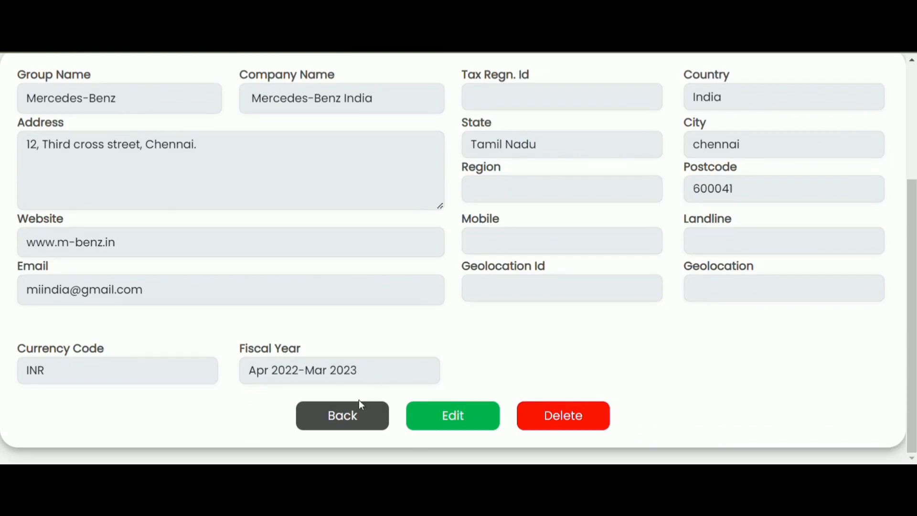
Review the company fiscal year (Apr–Mar) for Mercedes-Benz company code M0001
click(365, 419)
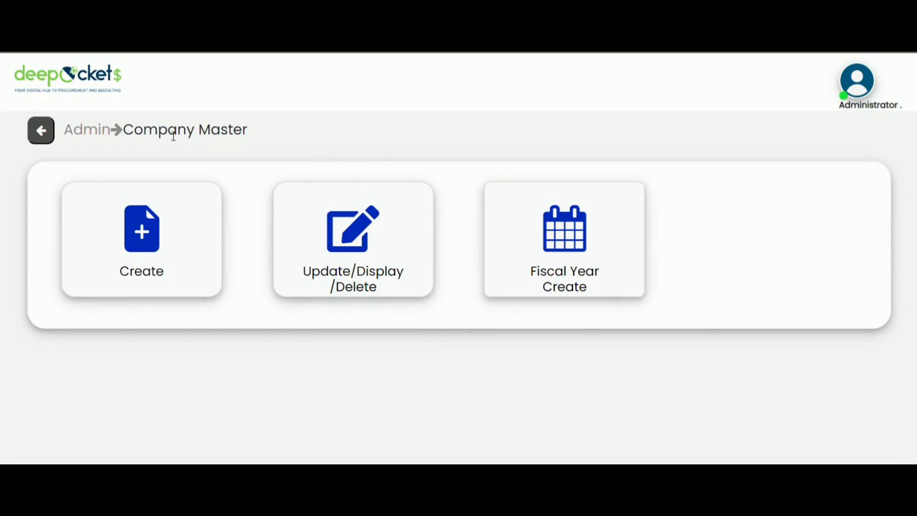
click(522, 260)
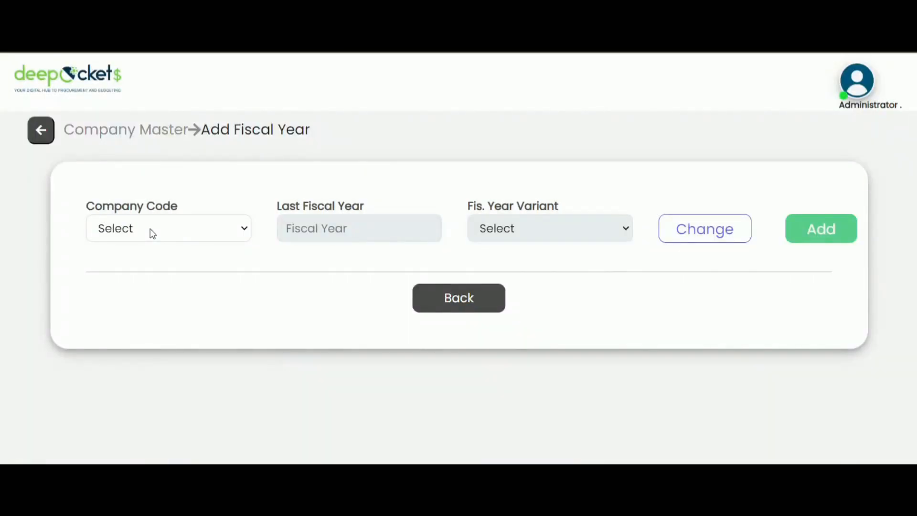
click(151, 231)
click(150, 231)
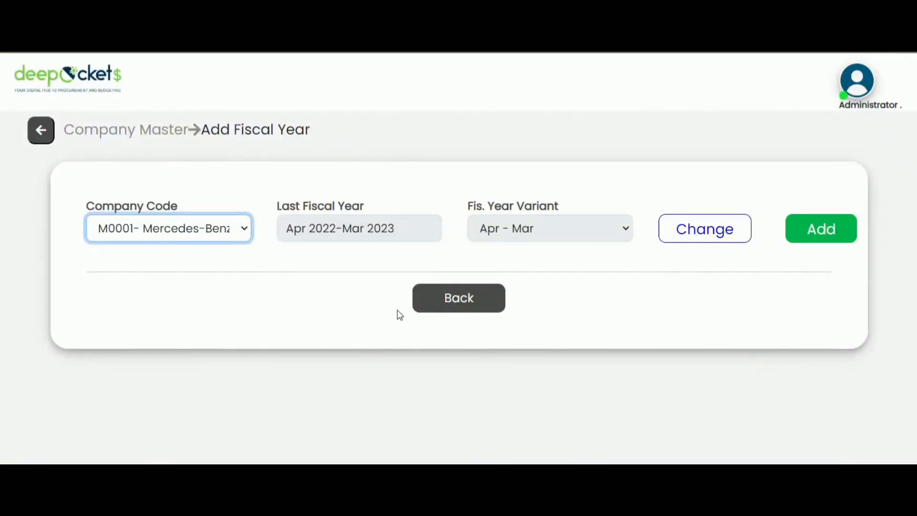
Check the Mercedes-Benz group fiscal year, Oct 2022–Sep 2023, then return to the Group page
click(123, 129)
click(81, 134)
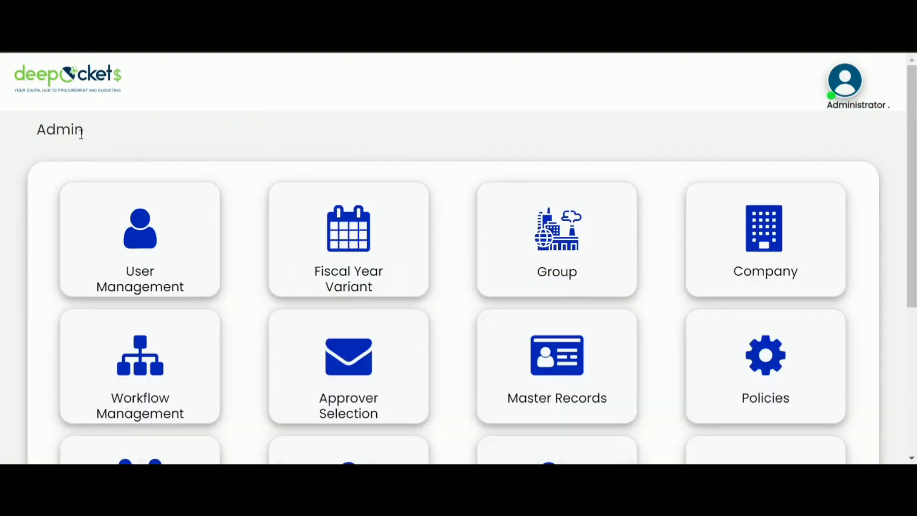
click(544, 273)
click(581, 242)
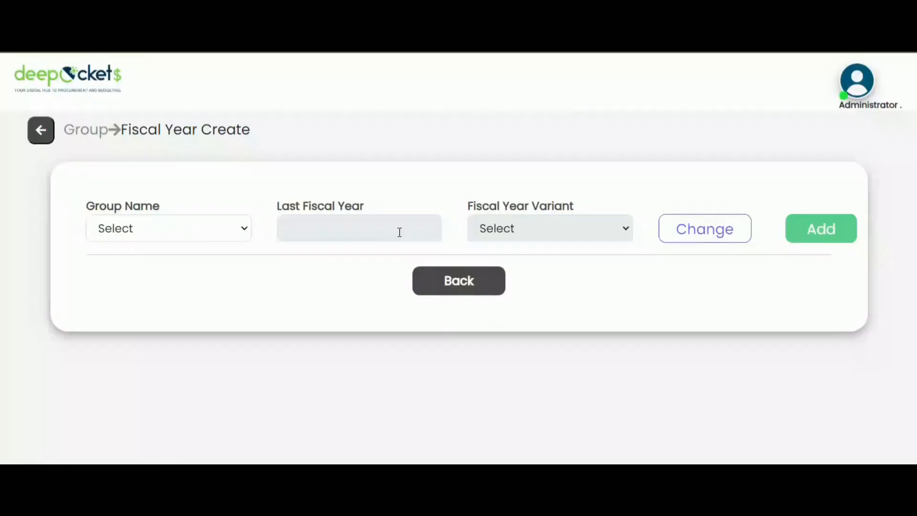
click(243, 232)
key(Down)
key(Down)
key(Down)
key(Down)
key(Down)
key(Down)
key(Down)
key(Down)
key(Down)
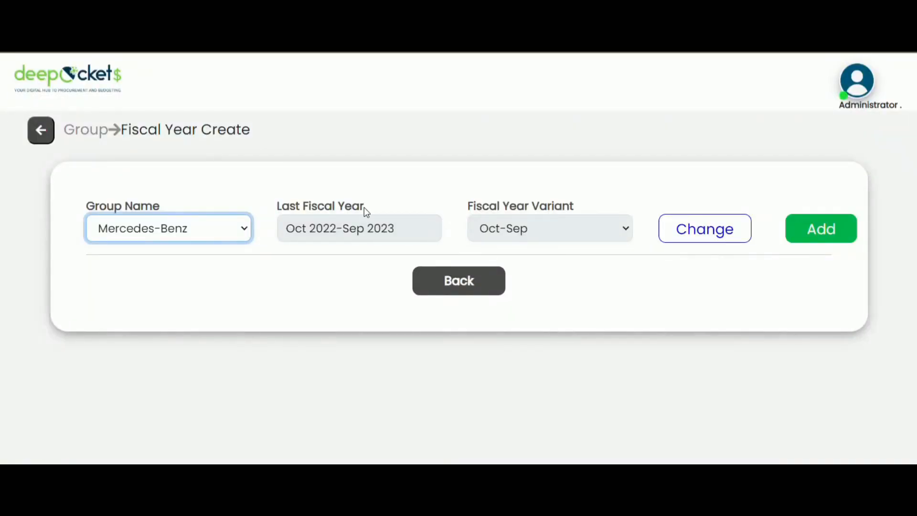
click(76, 140)
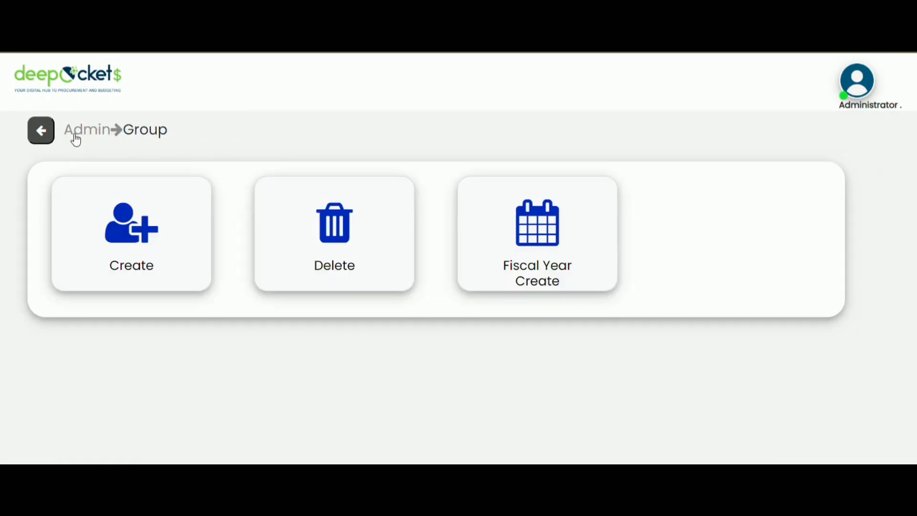
Open Policies for group Mercedes-Benz, company Mercedes-Benz India, fiscal year Apr 2022–Mar 2023
click(95, 131)
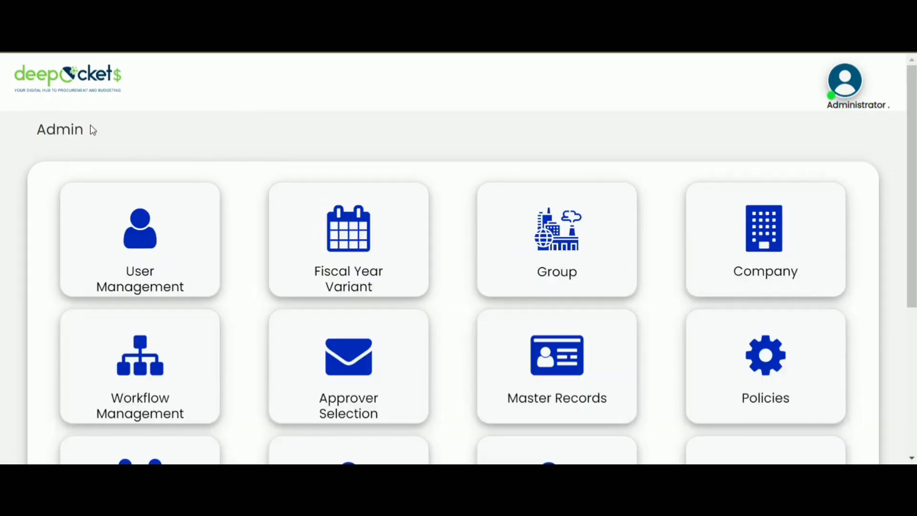
scroll(700, 181, down, 2)
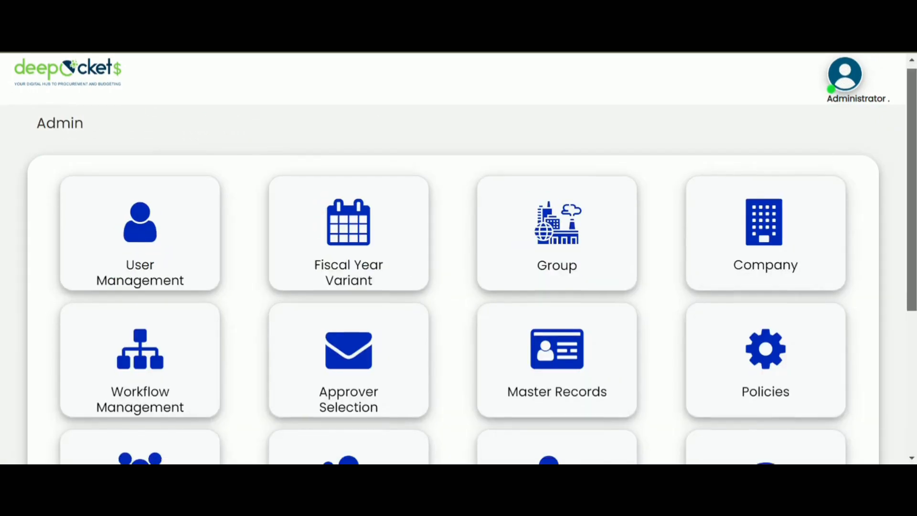
scroll(774, 205, down, 1)
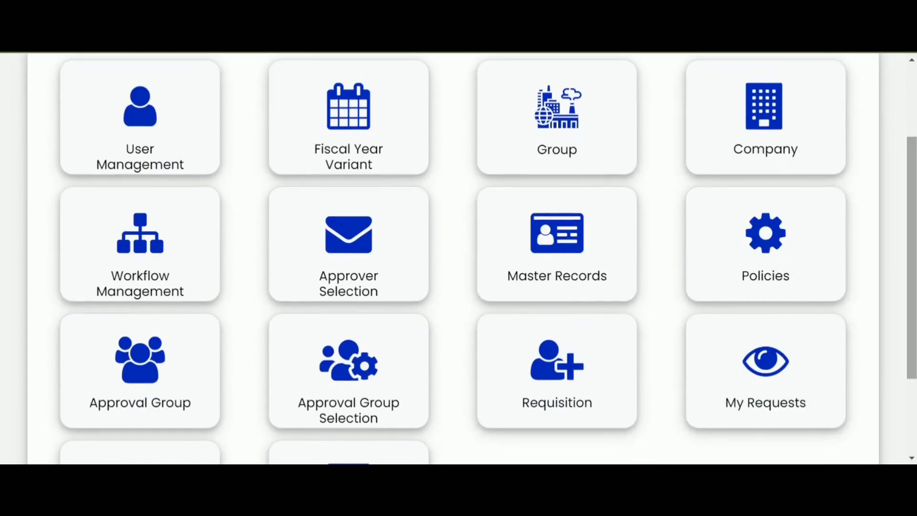
click(774, 205)
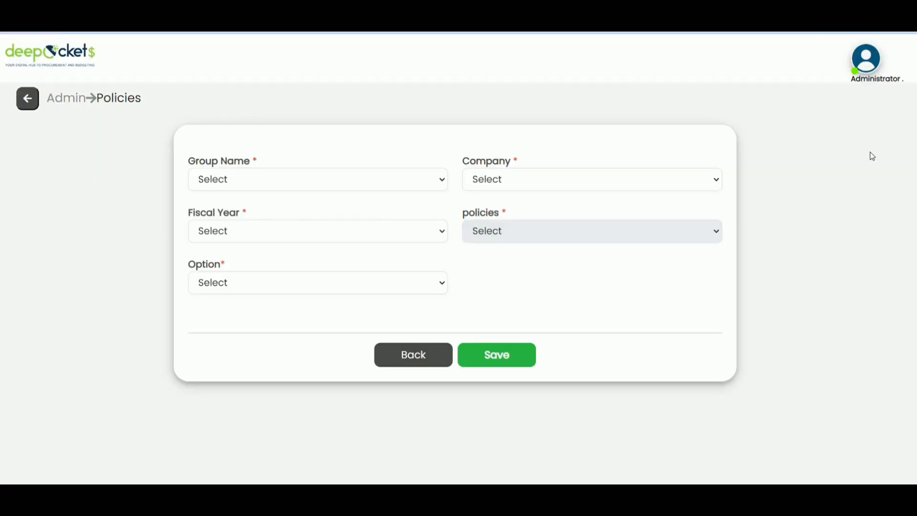
click(295, 185)
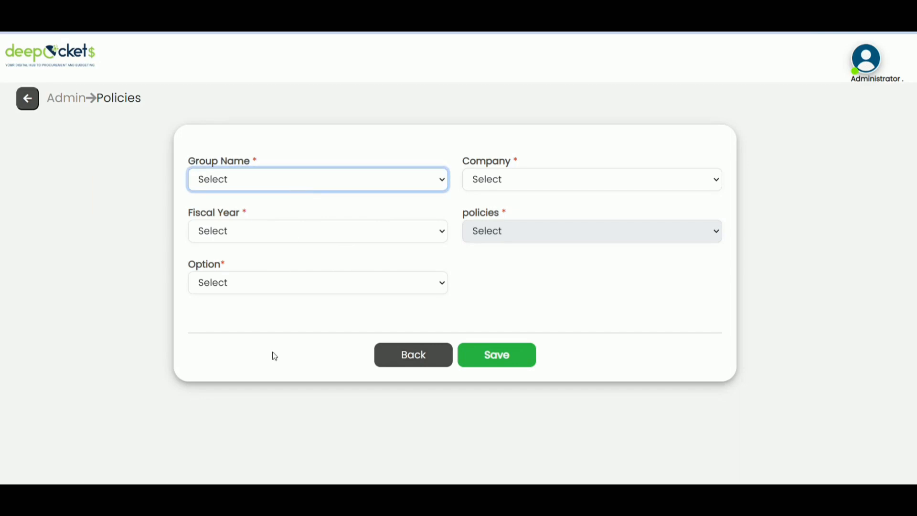
click(271, 377)
click(560, 182)
click(563, 219)
click(359, 228)
click(360, 228)
Step through the policies to Procurement Conversion, showing option Procurement_Current_Rate
click(543, 235)
click(551, 292)
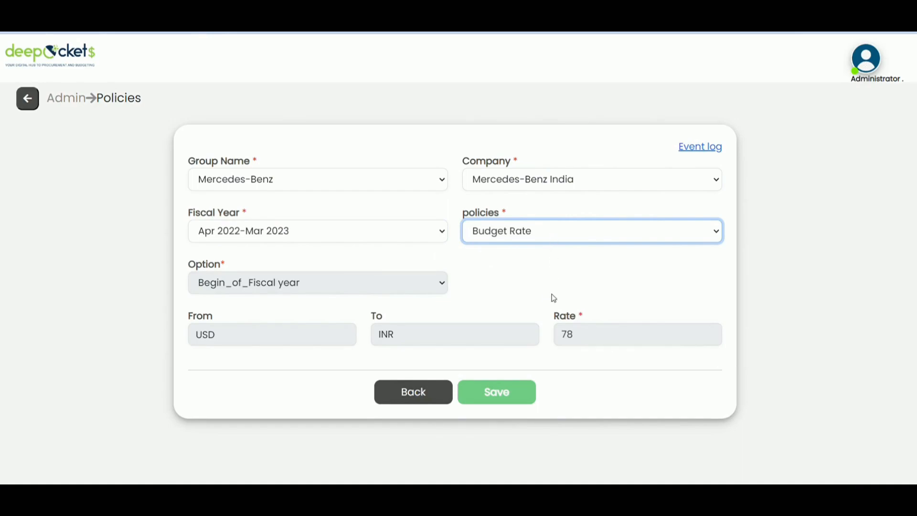
key(Down)
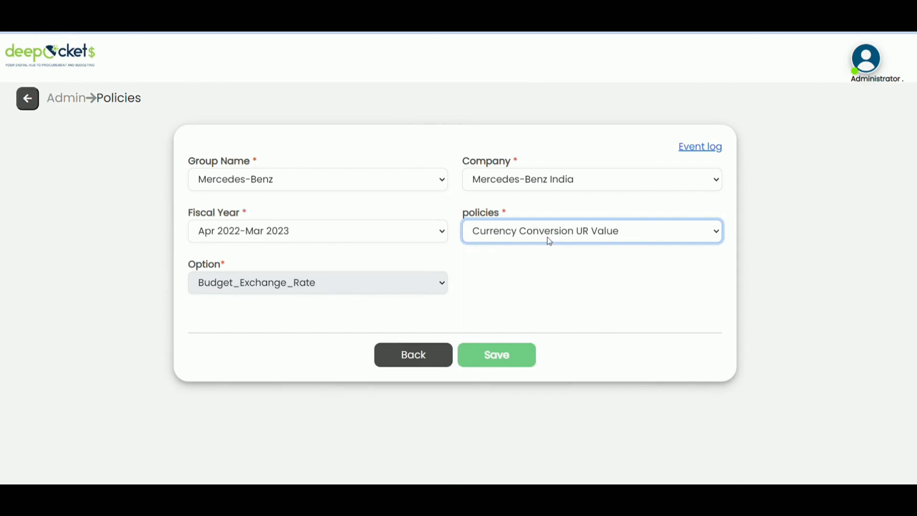
key(Down)
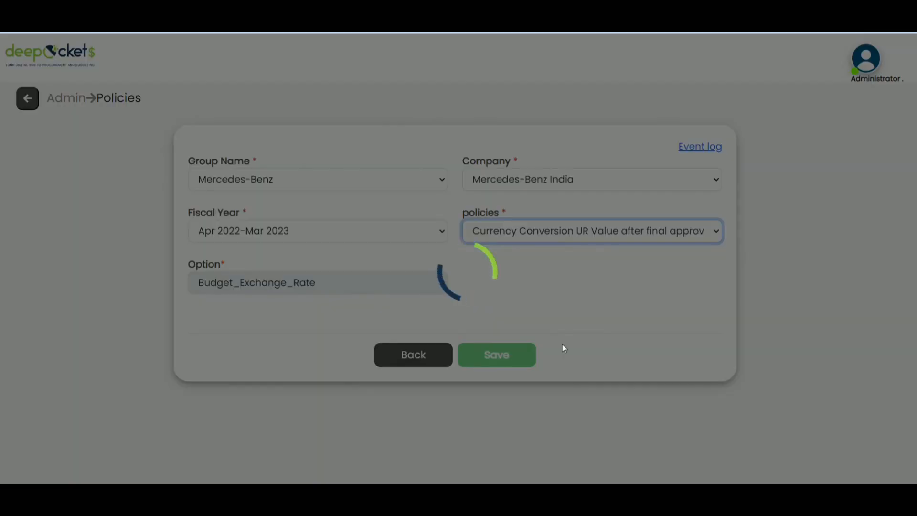
click(583, 286)
click(562, 236)
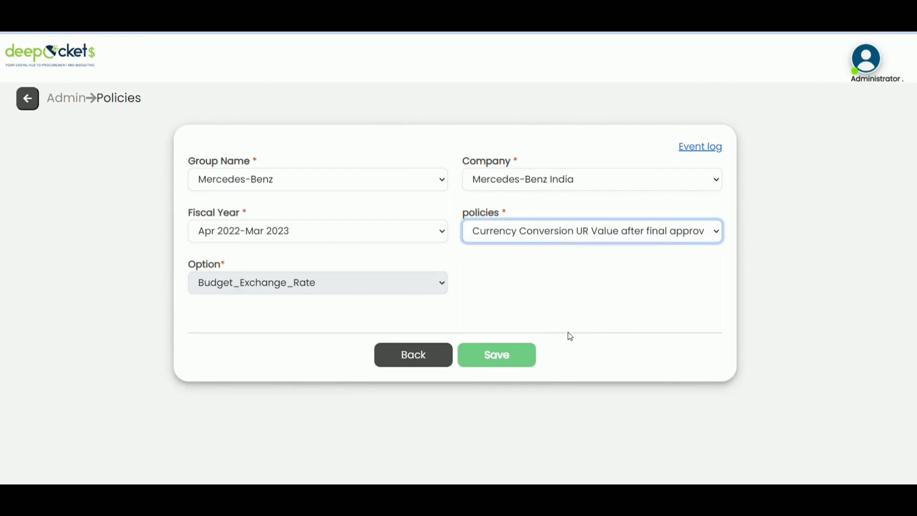
key(Down)
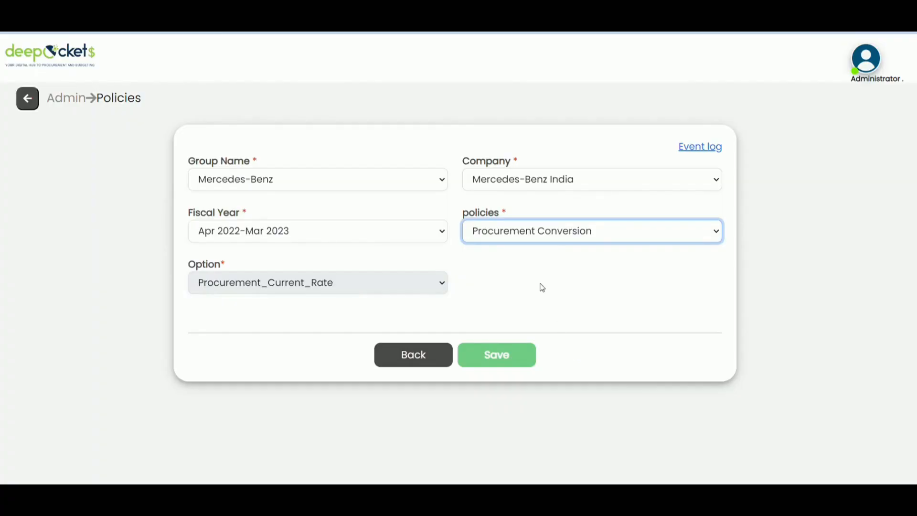
click(543, 288)
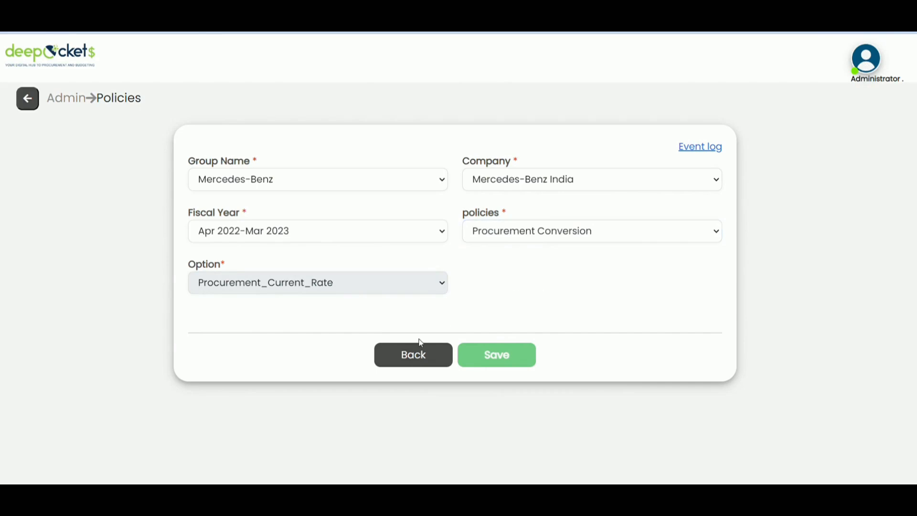
Leave the policies form and log out of the Administrator account
click(425, 357)
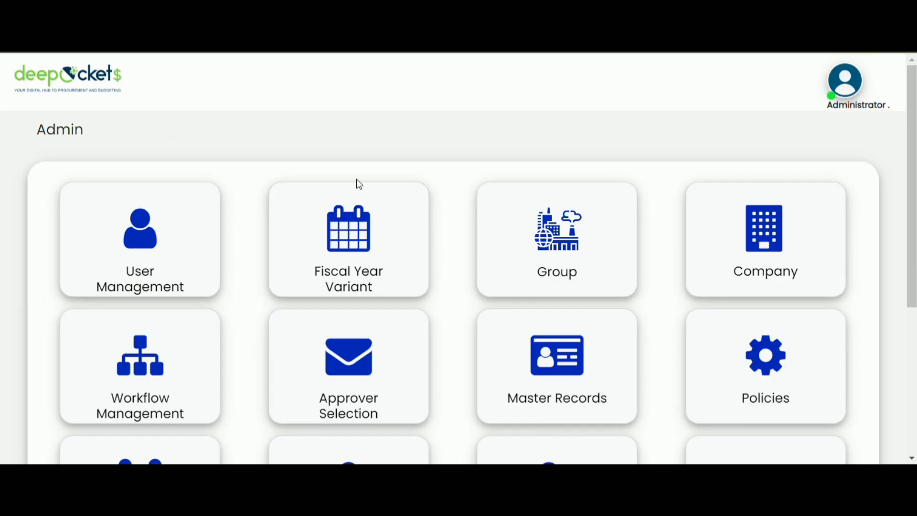
click(845, 79)
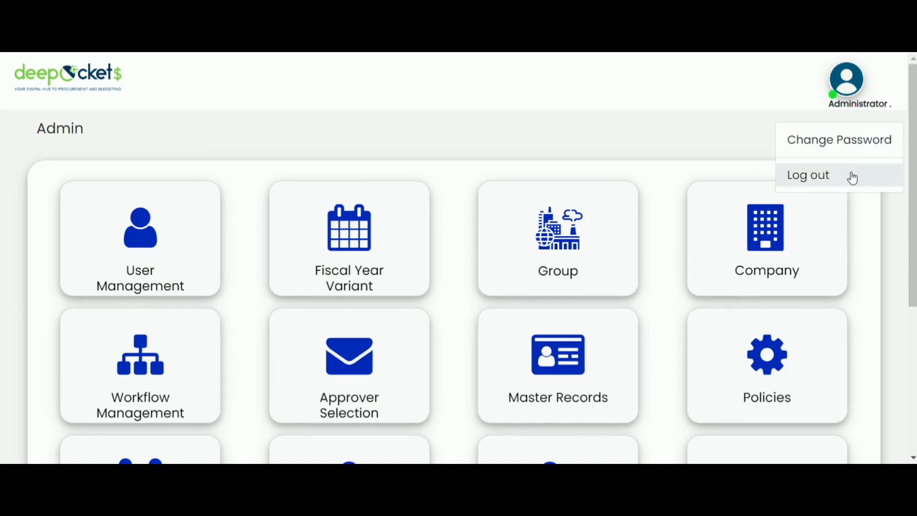
click(853, 178)
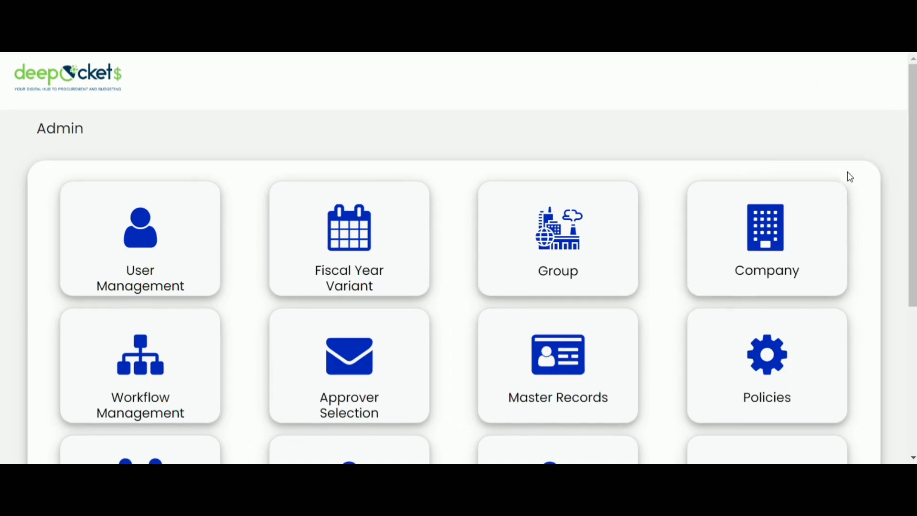
Sign in with the user's e-mail and password and enter with the Finance role
click(402, 215)
key(ctrl+v)
key(Tab)
text(******)
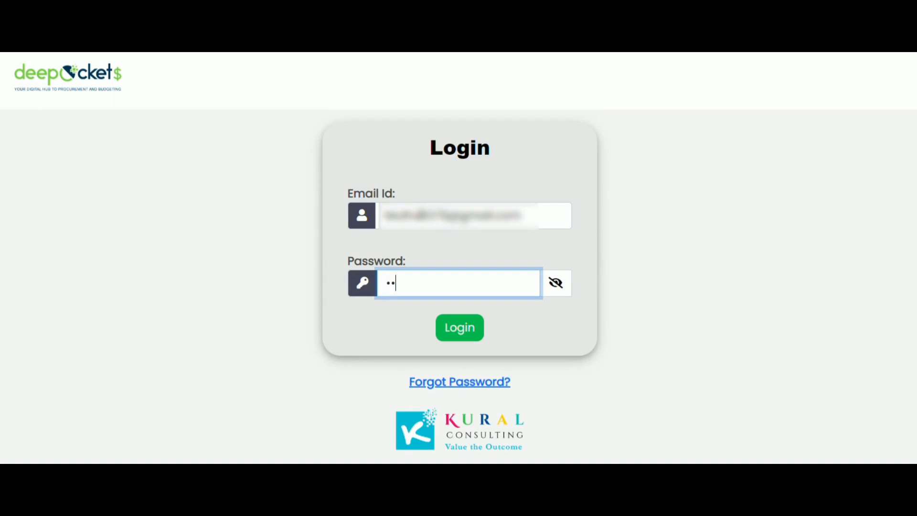
text(*****)
key(Return)
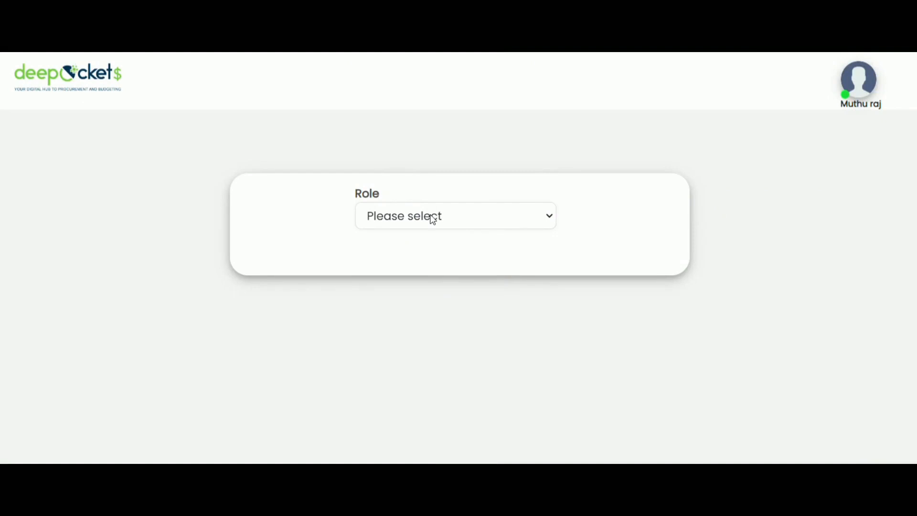
key(Down)
key(Down)
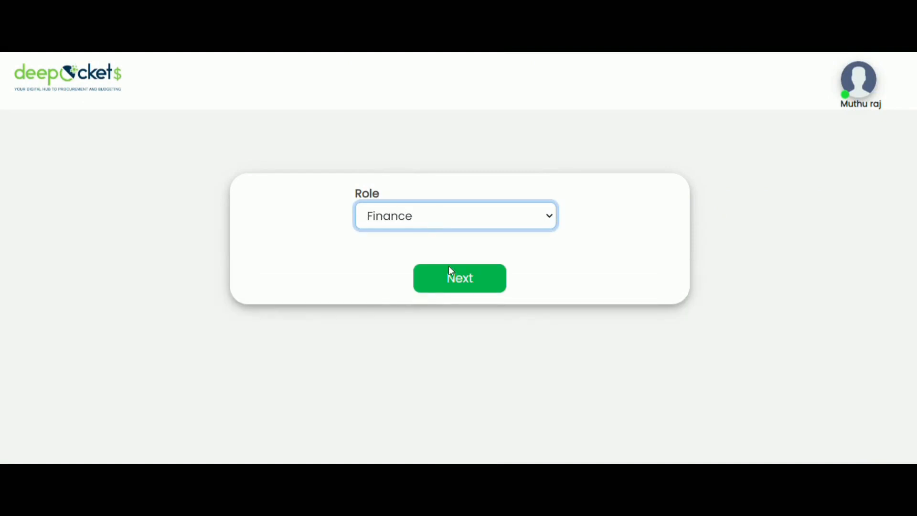
click(463, 285)
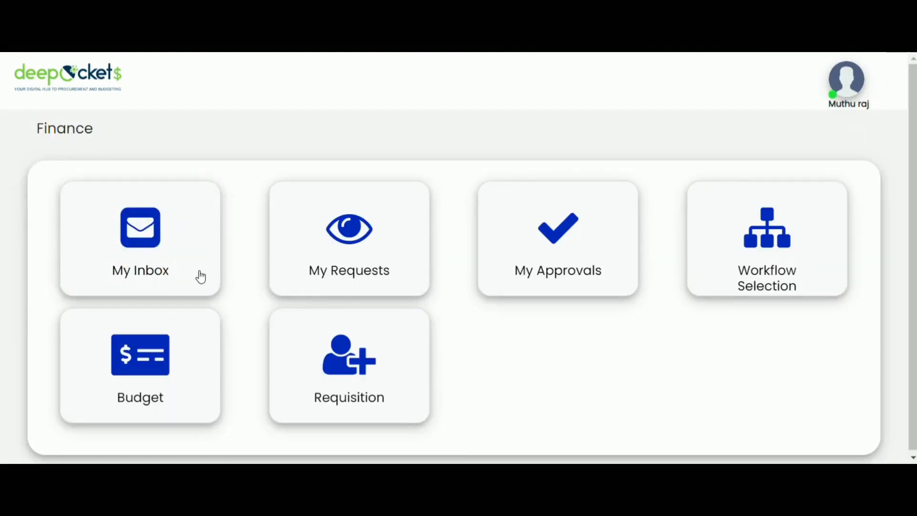
Start a new budget for Mercedes-Benz, India, Mercedes-Benz India, financial year Apr 2022–Mar 2023
click(200, 352)
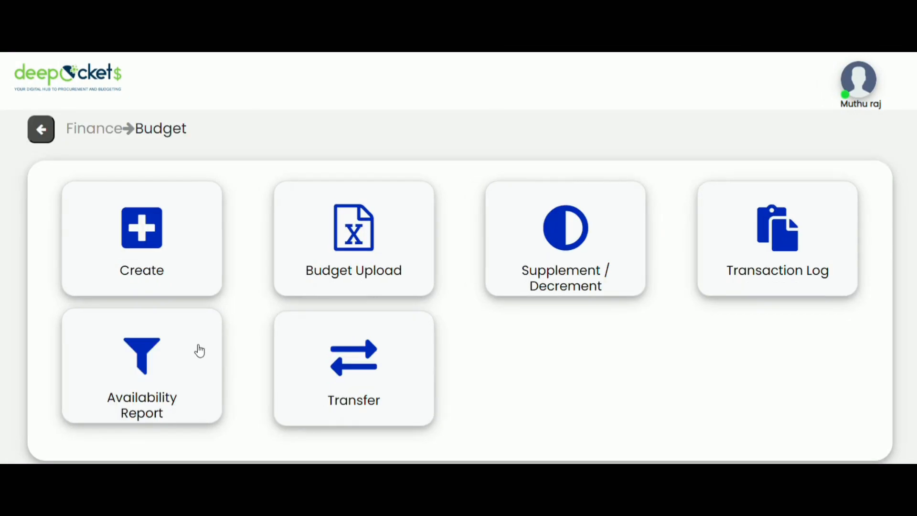
click(145, 253)
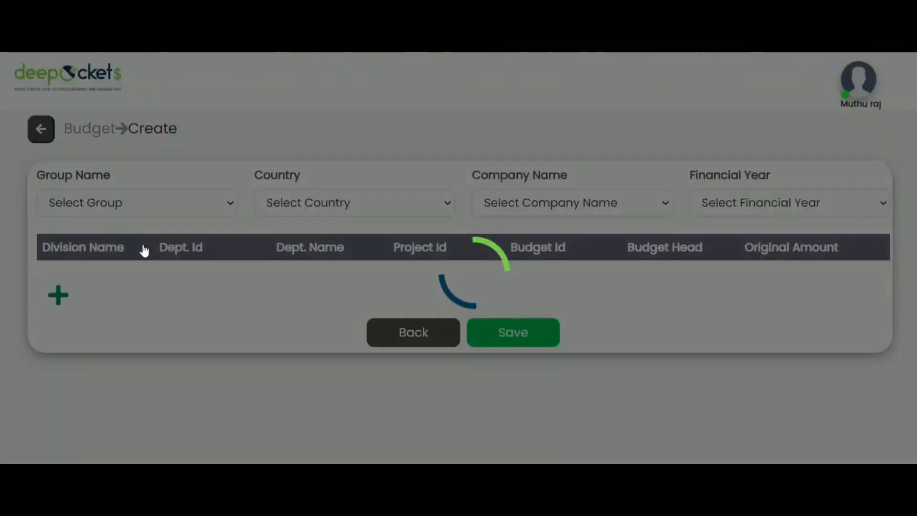
click(118, 207)
key(Down)
key(Down)
key(Down)
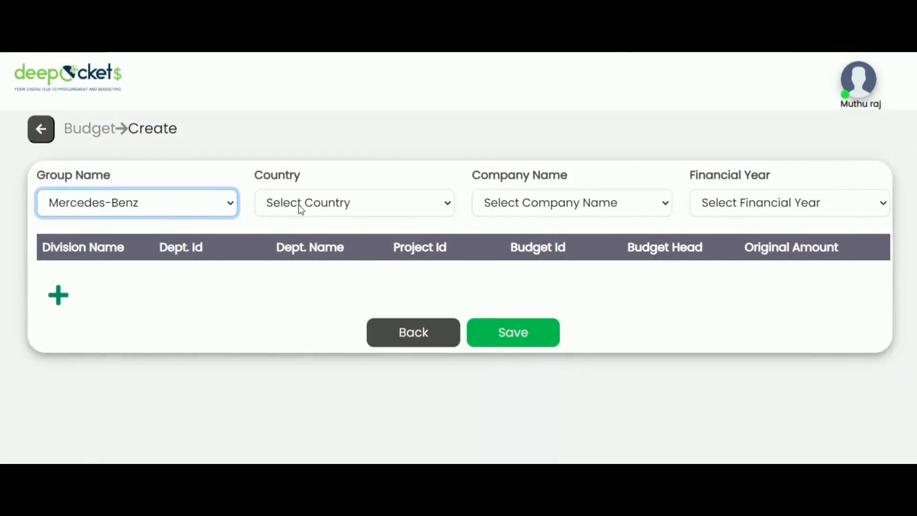
click(299, 204)
key(Down)
click(528, 199)
key(Down)
click(716, 209)
key(Down)
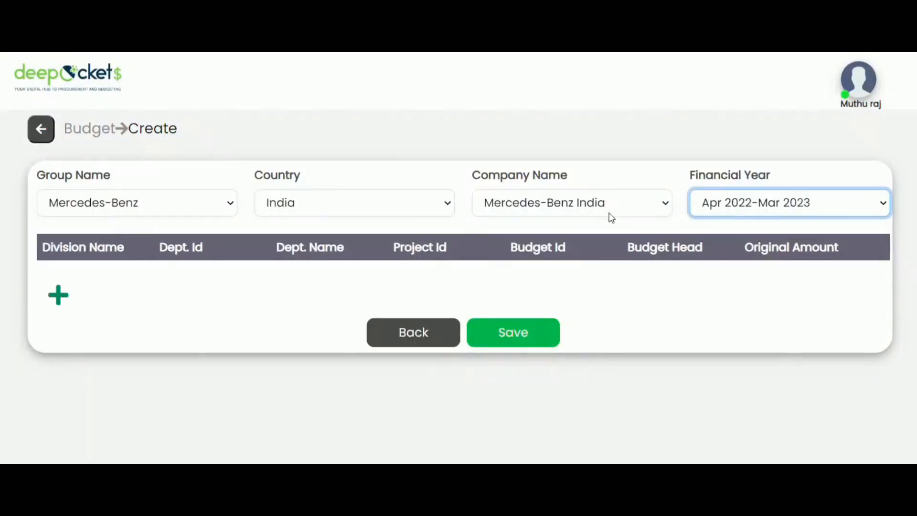
Add a Division_1, 001-Admin, 007-Laptops line of 100000 and save the budget
click(60, 295)
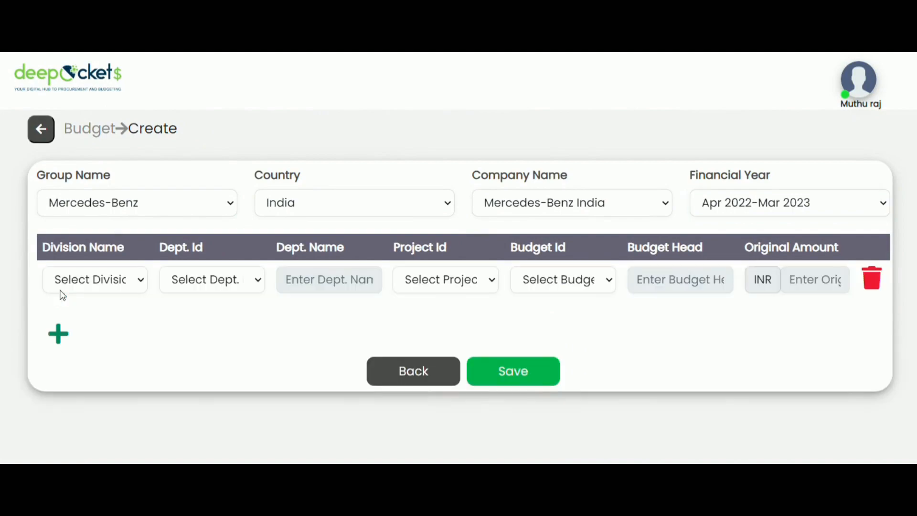
click(101, 285)
key(Down)
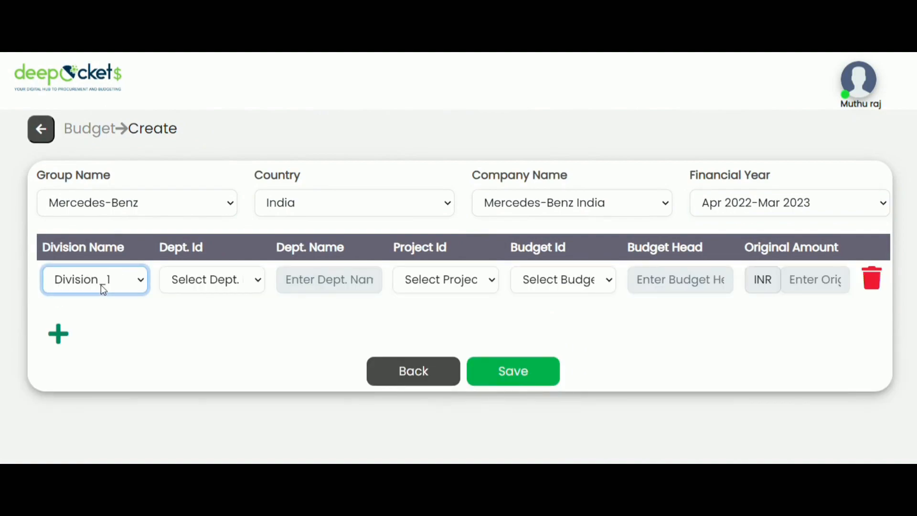
click(230, 279)
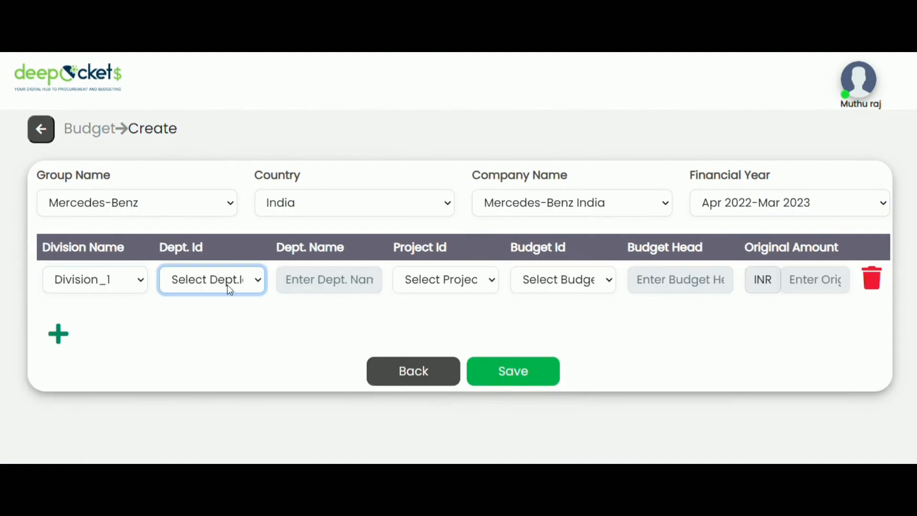
key(Down)
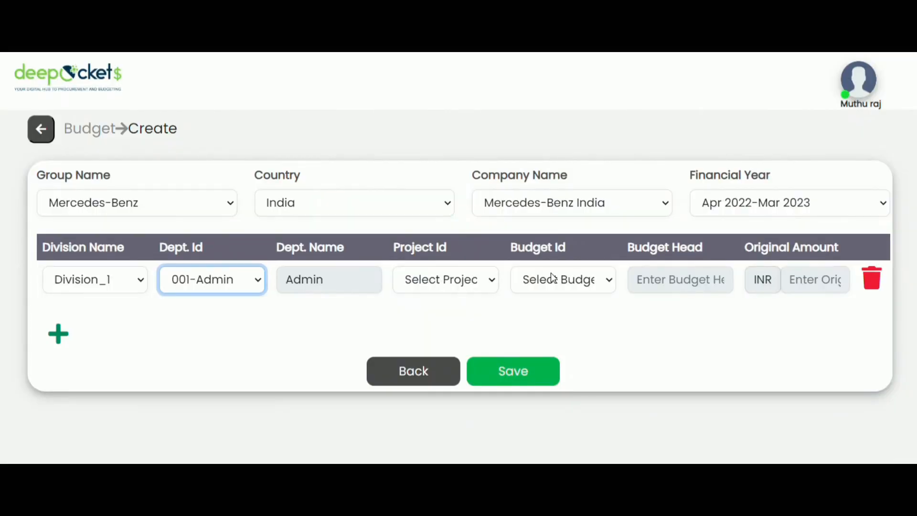
click(553, 279)
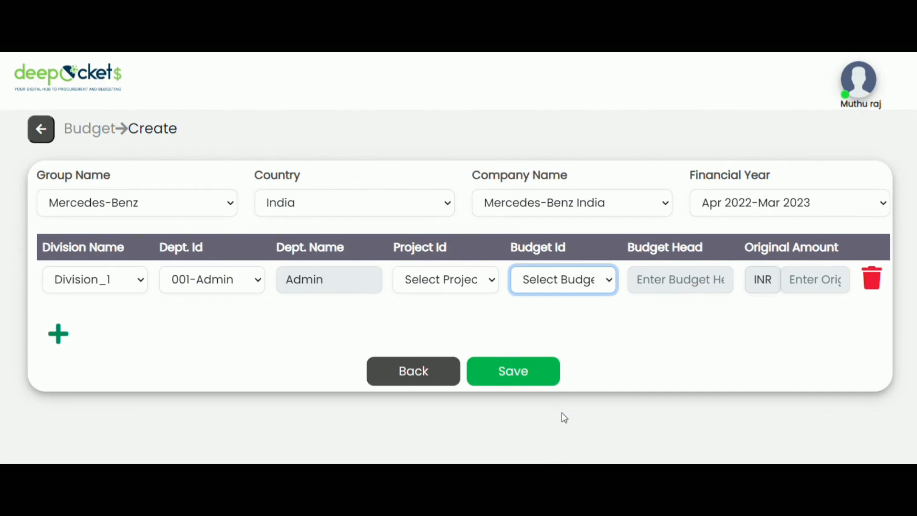
key(Down)
click(807, 285)
text(1000)
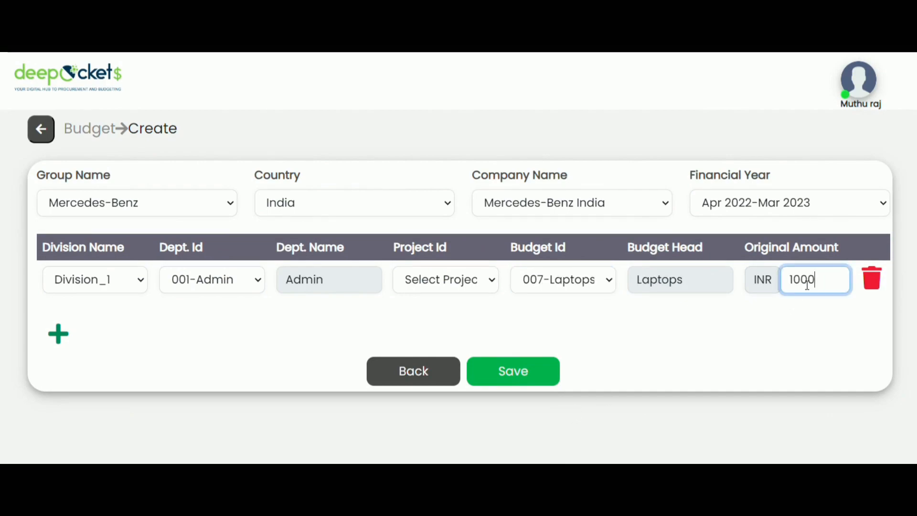
text(00)
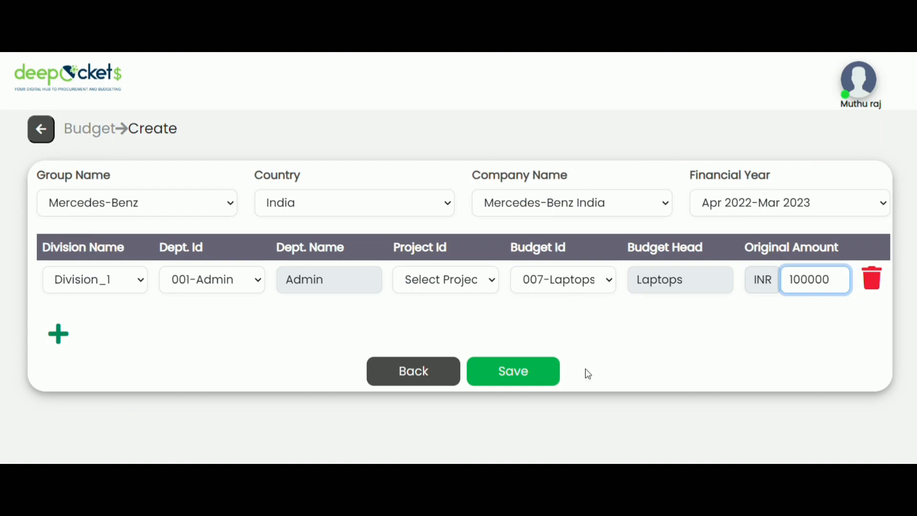
click(506, 382)
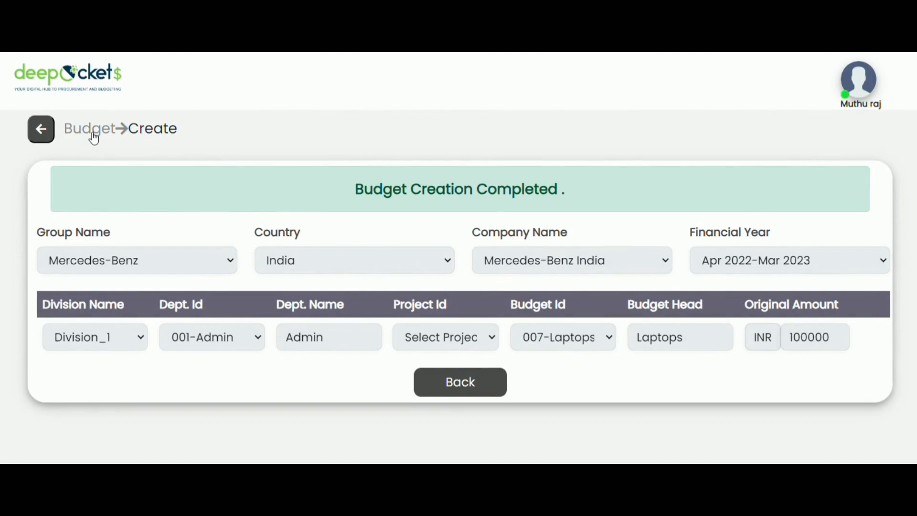
click(94, 139)
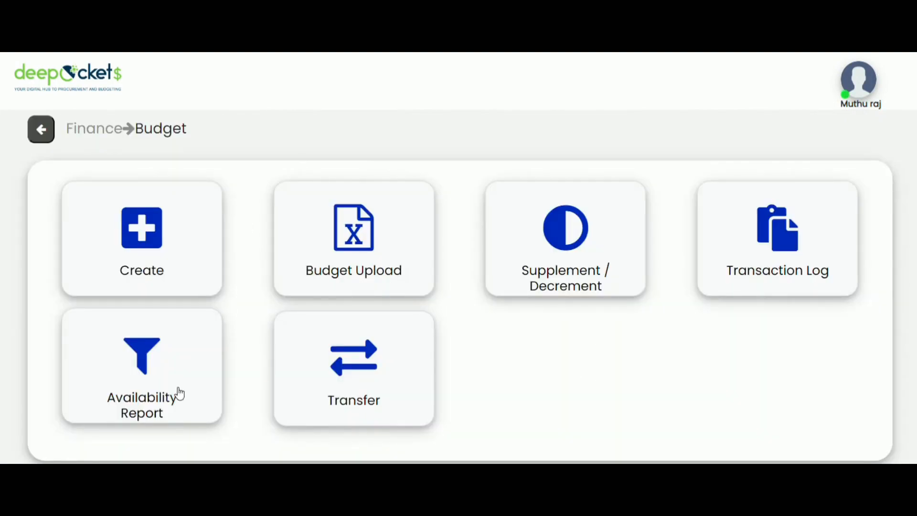
Filter the availability report to Mercedes-Benz, India, Mercedes-Benz India, Apr 2022–Mar 2023
click(161, 394)
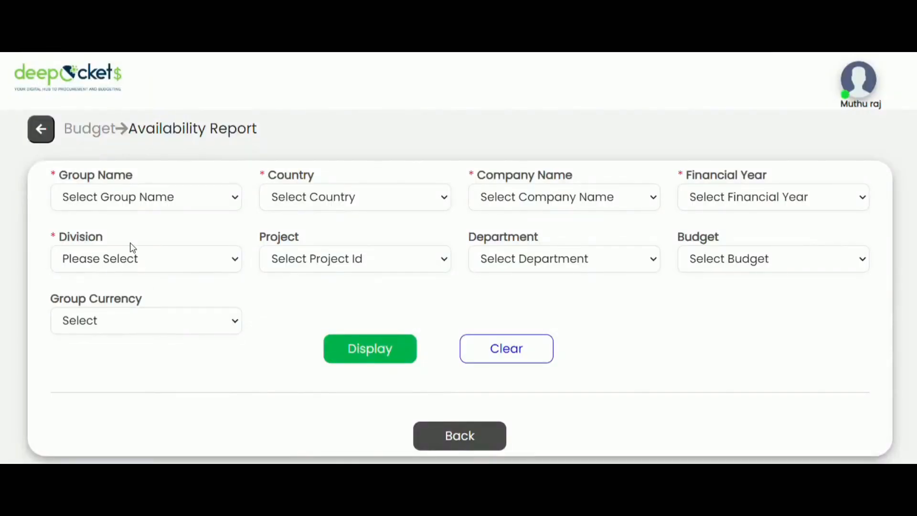
click(120, 202)
key(Down)
key(Down)
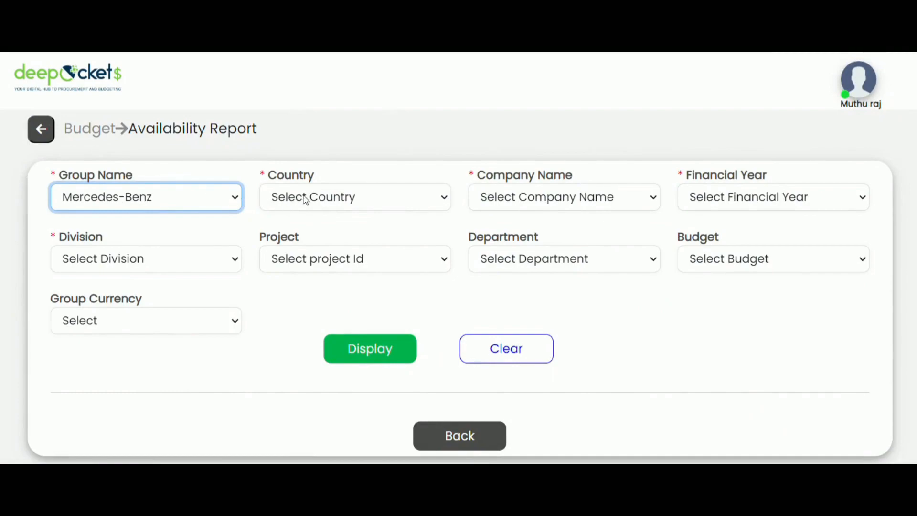
click(306, 200)
key(Down)
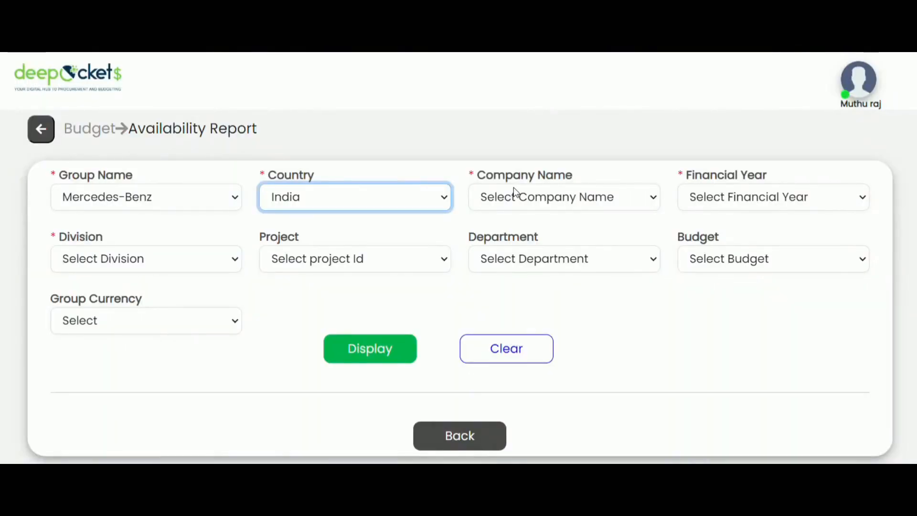
click(515, 187)
key(Down)
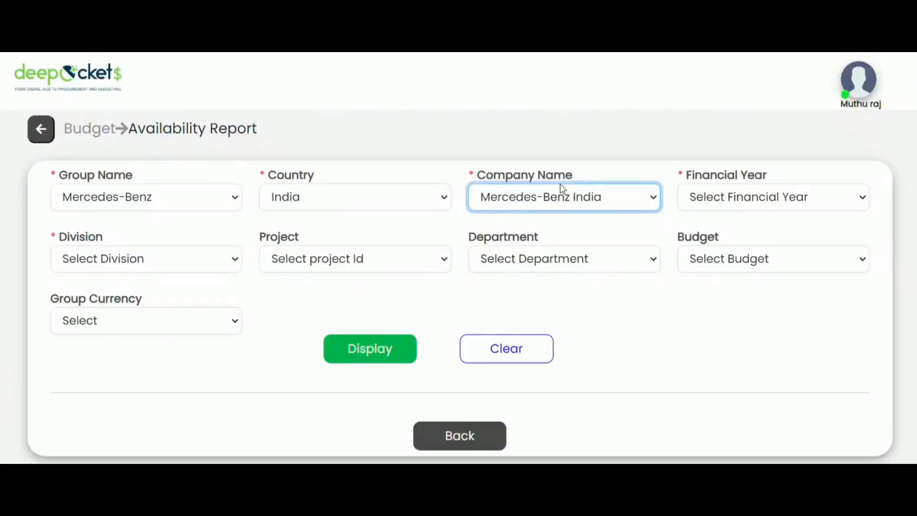
click(734, 199)
key(Down)
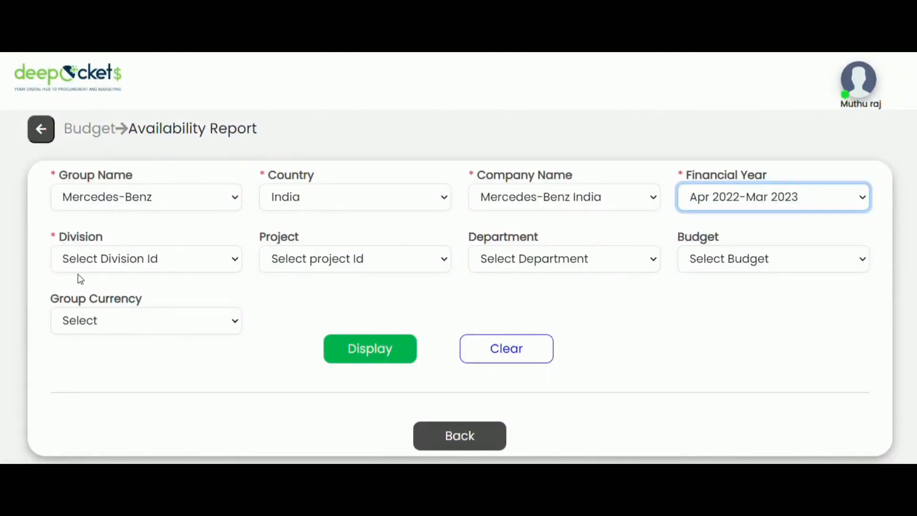
Narrow it to Division_1, Admin department, Laptops budget and display the report
click(92, 271)
key(Down)
click(582, 261)
key(Down)
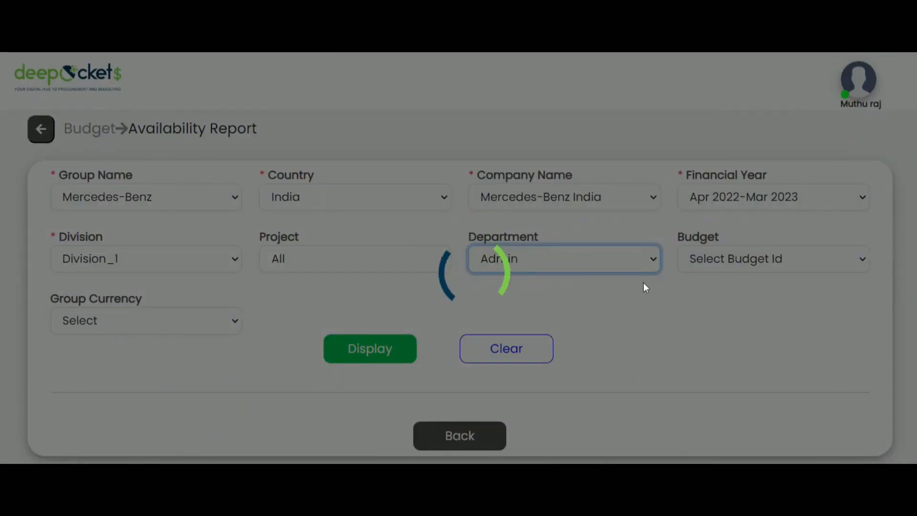
click(740, 258)
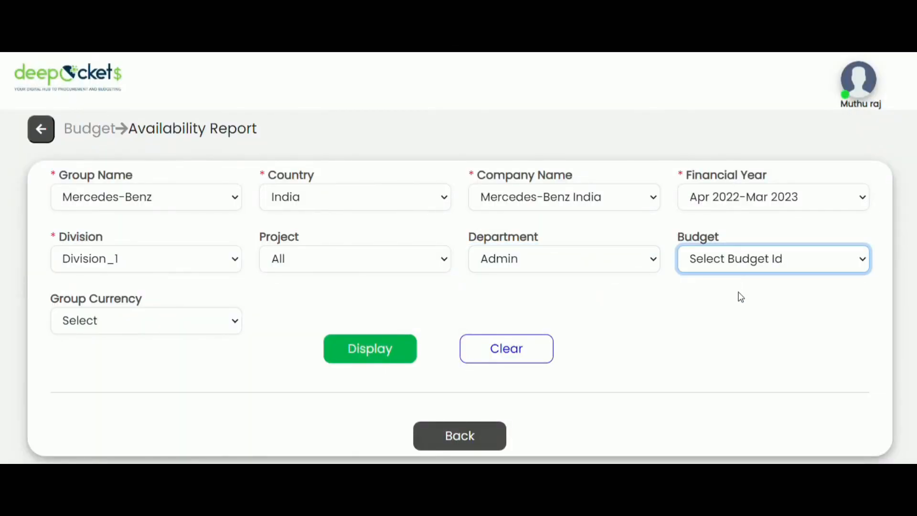
key(Down)
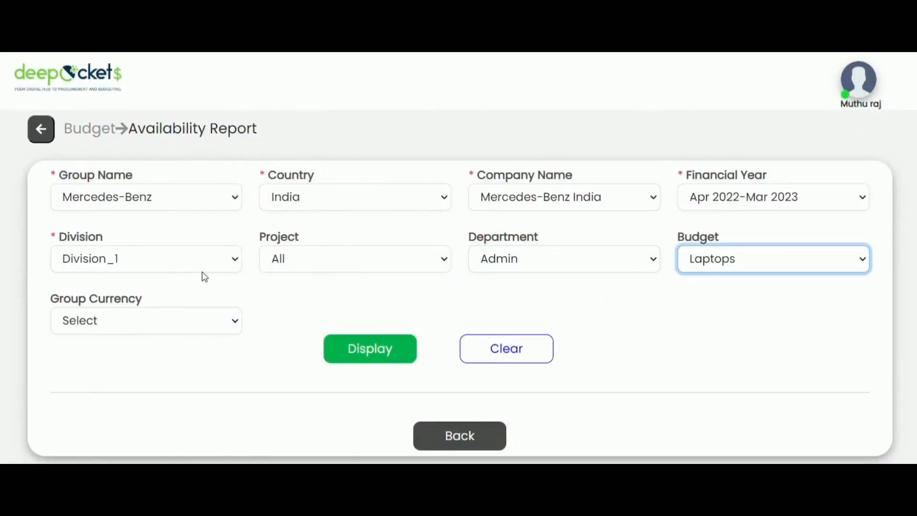
click(368, 351)
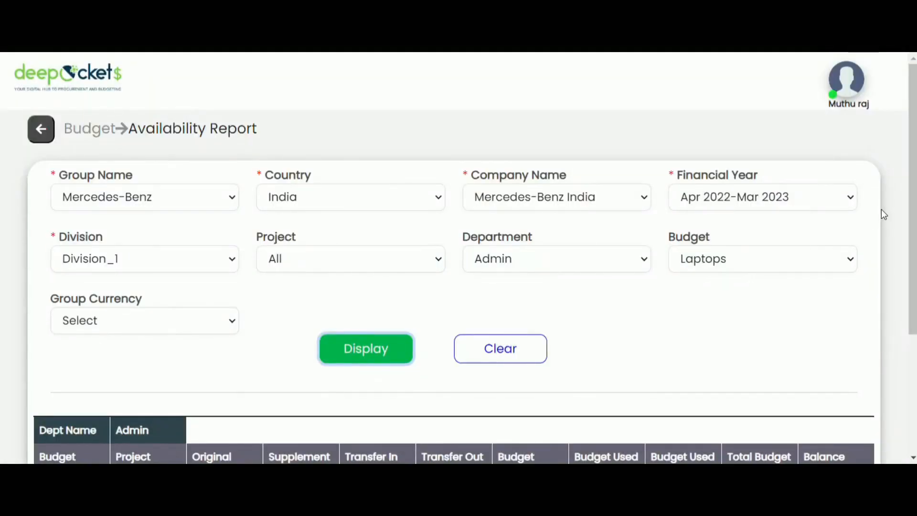
Redisplay the report in Rate_As_Per_Policies group currency, showing Laptops at 1282.05 available
drag(913, 210, 913, 330)
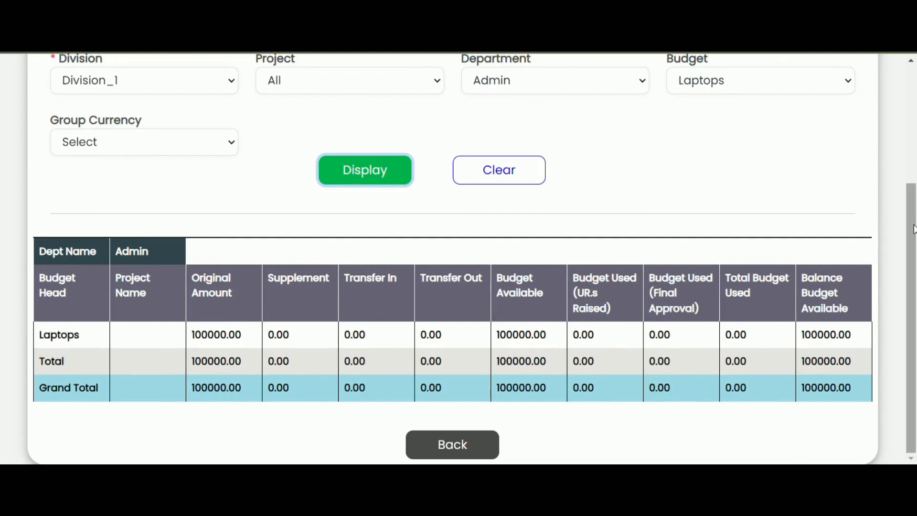
drag(913, 229, 916, 110)
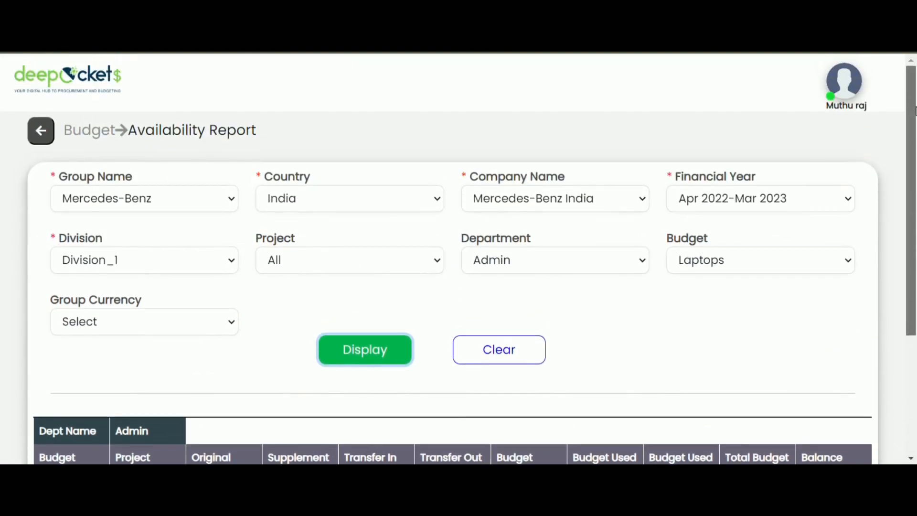
click(228, 321)
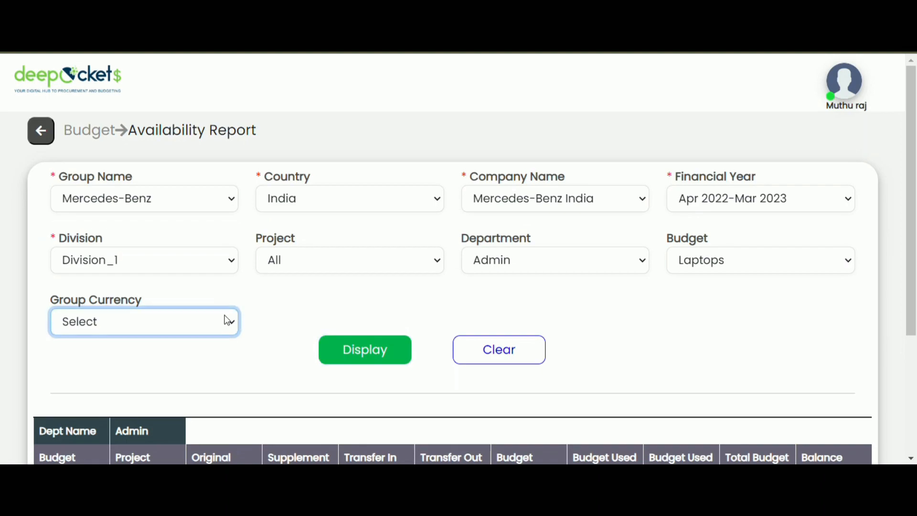
click(221, 358)
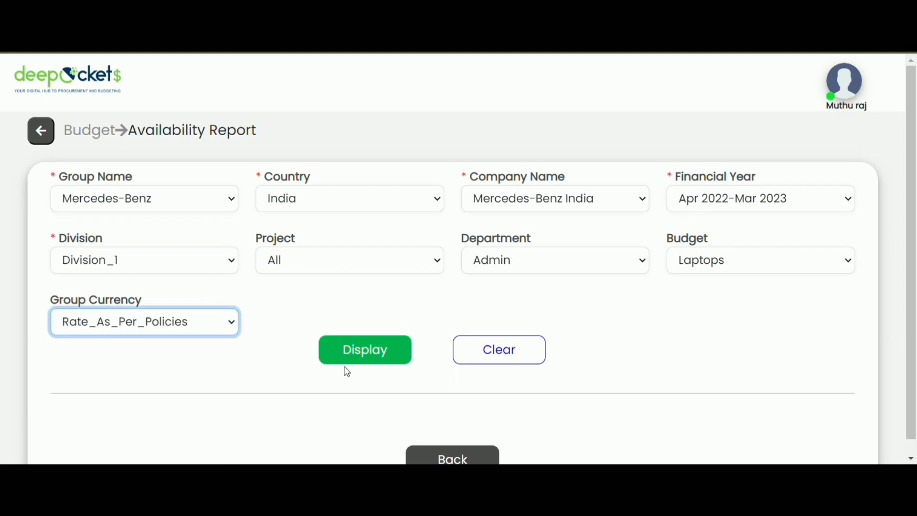
click(366, 362)
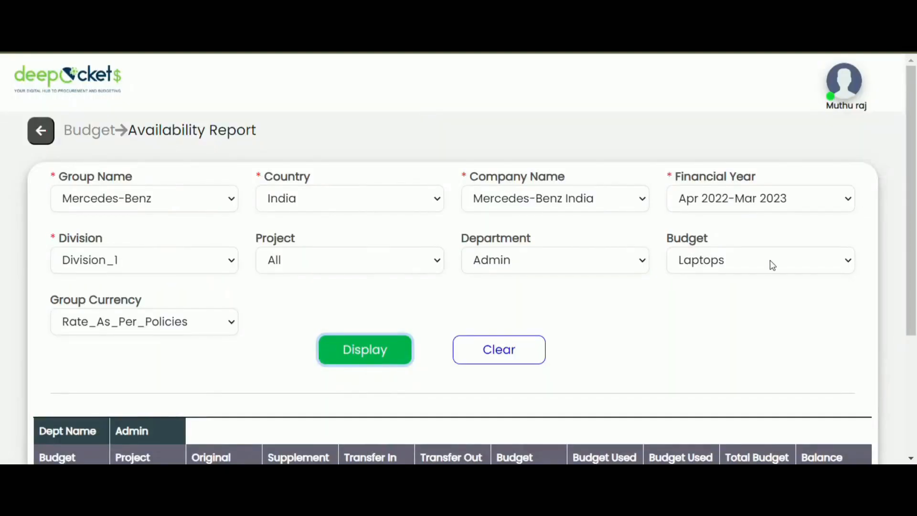
scroll(459, 286, down, 4)
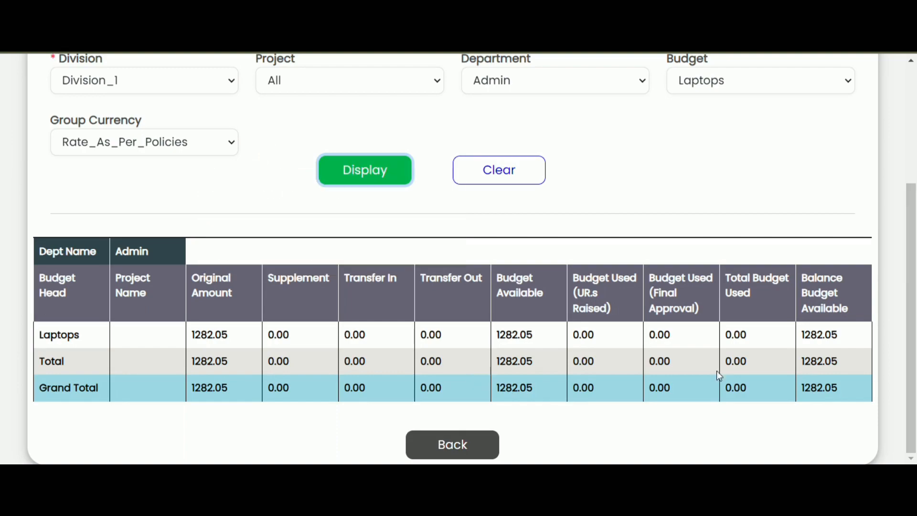
Return to the Finance budget menu and log out of the Finance account
click(479, 445)
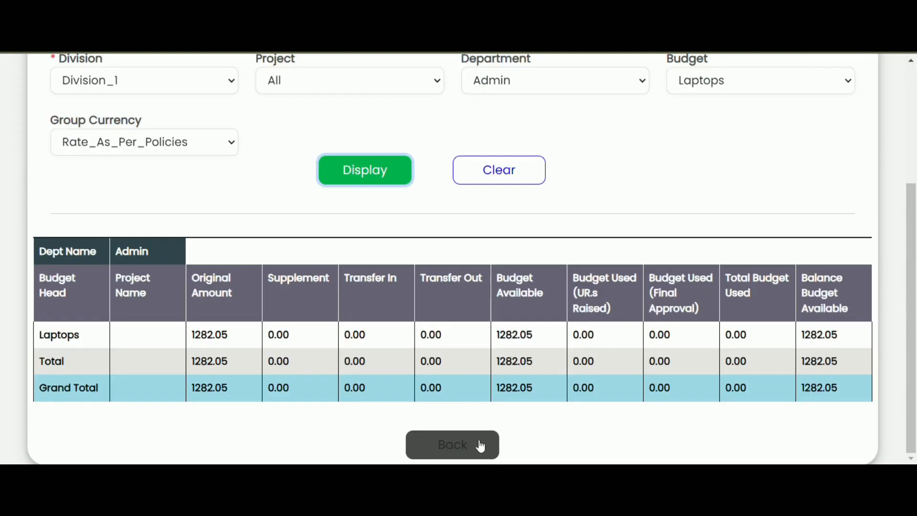
click(480, 446)
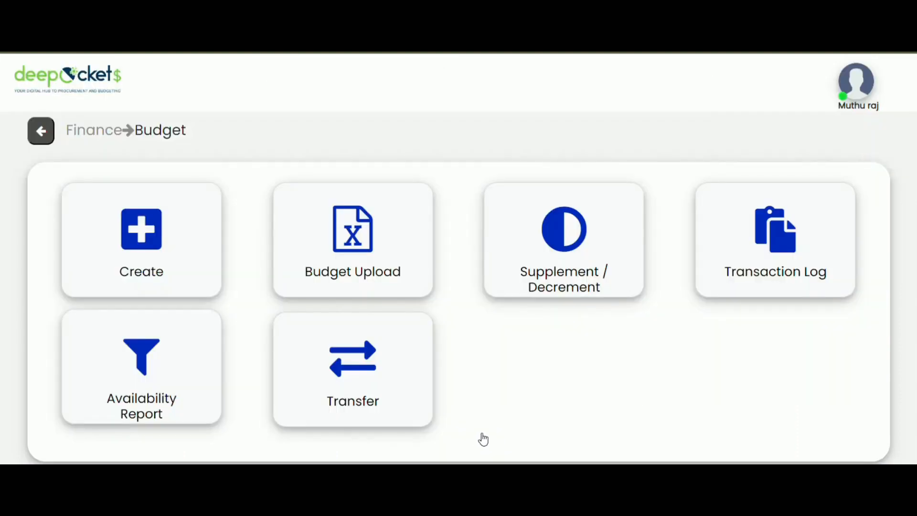
click(865, 88)
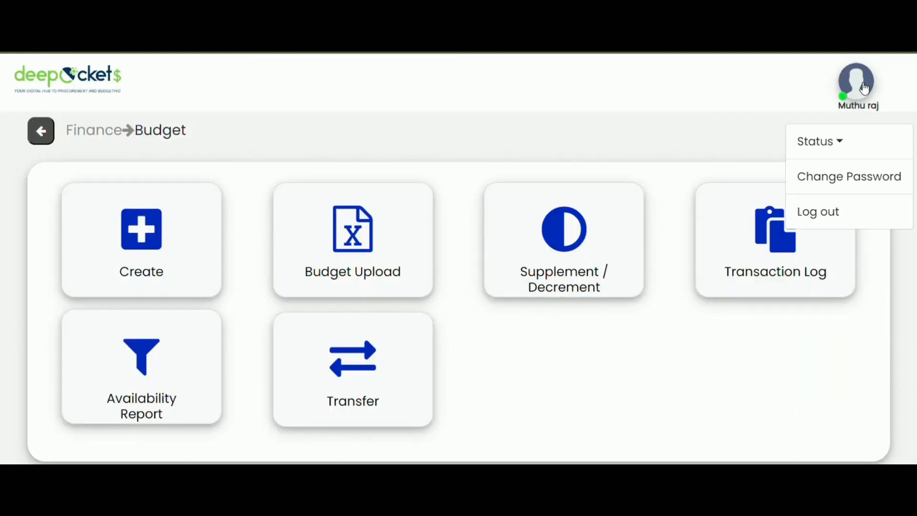
click(846, 211)
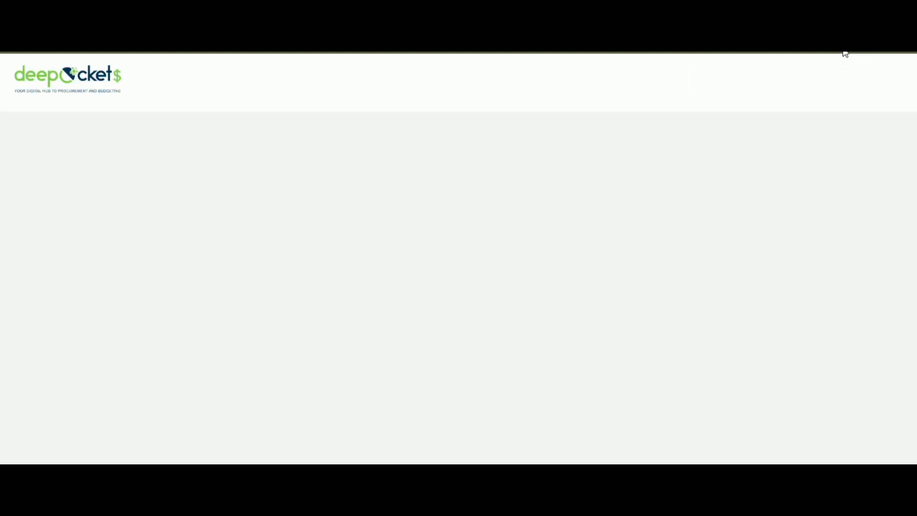
Sign in as the requester with their e-mail and password
click(457, 225)
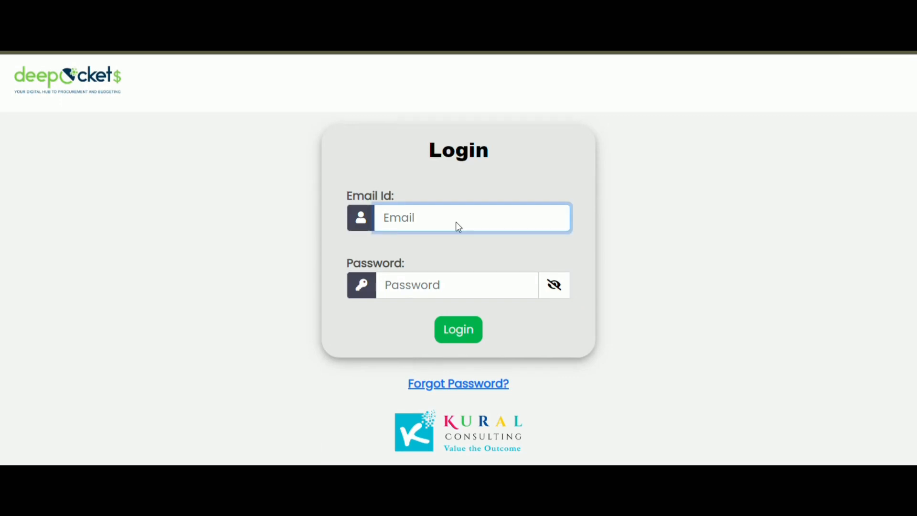
key(ctrl+v)
key(Tab)
text(•••••••••••)
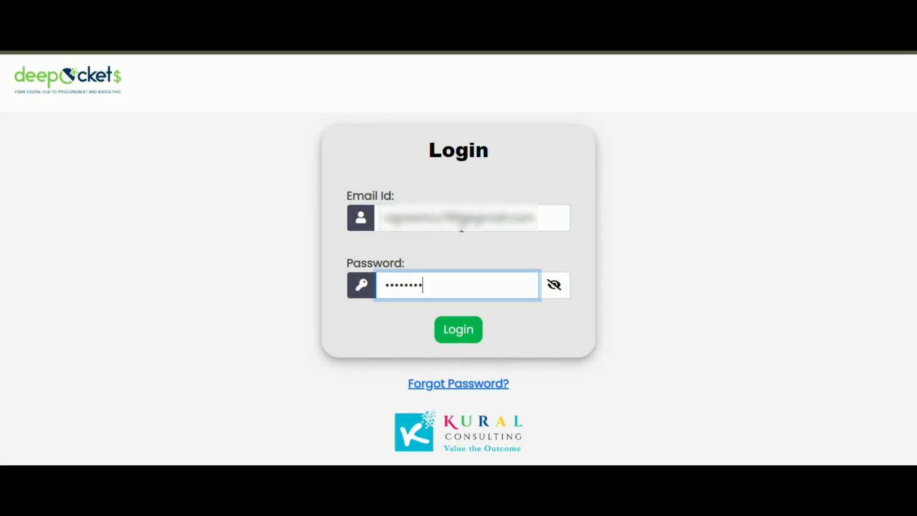
key(Return)
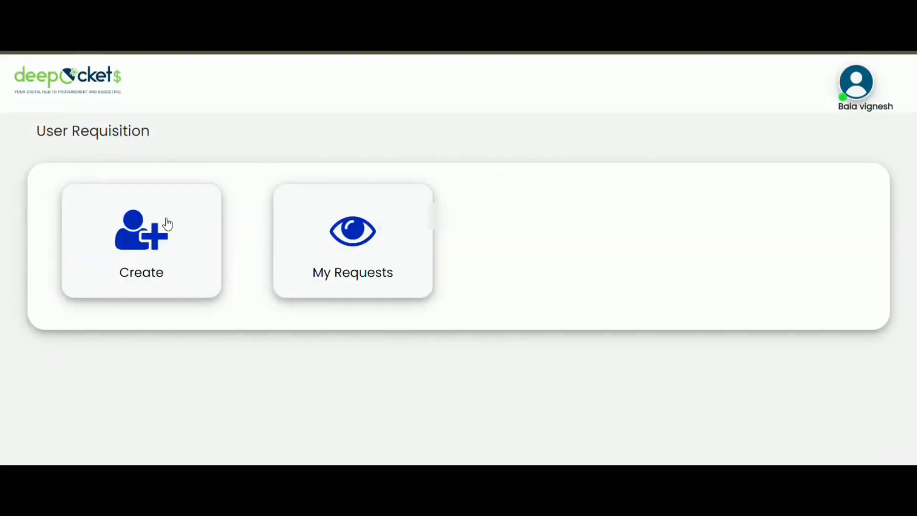
Start a new user request for group Mercedes-Benz, Division_1, with budget item Laptops
click(167, 224)
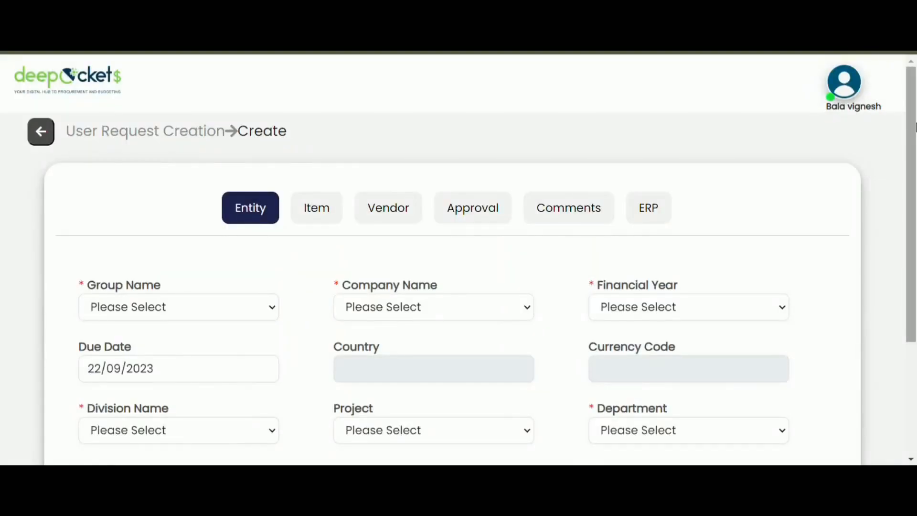
scroll(916, 215, down, 3)
click(203, 177)
key(Down)
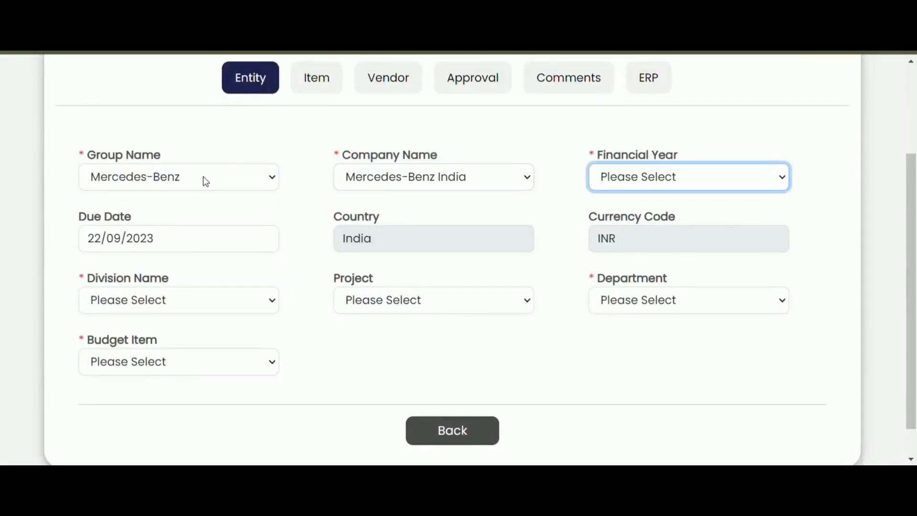
click(176, 310)
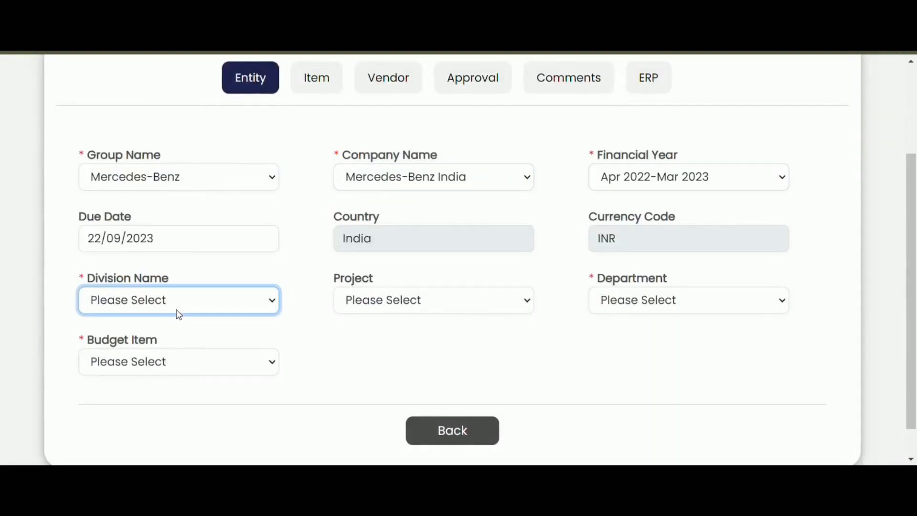
click(176, 310)
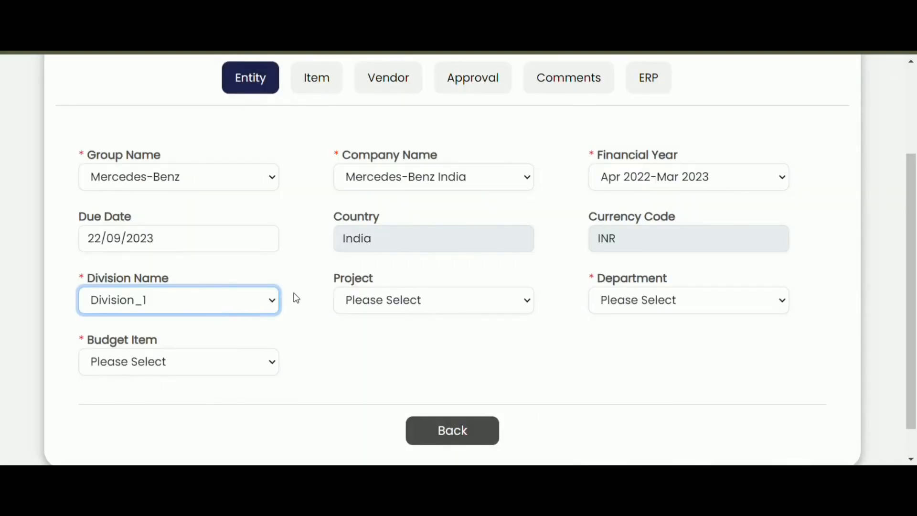
key(Down)
key(Down)
key(Down)
key(Down)
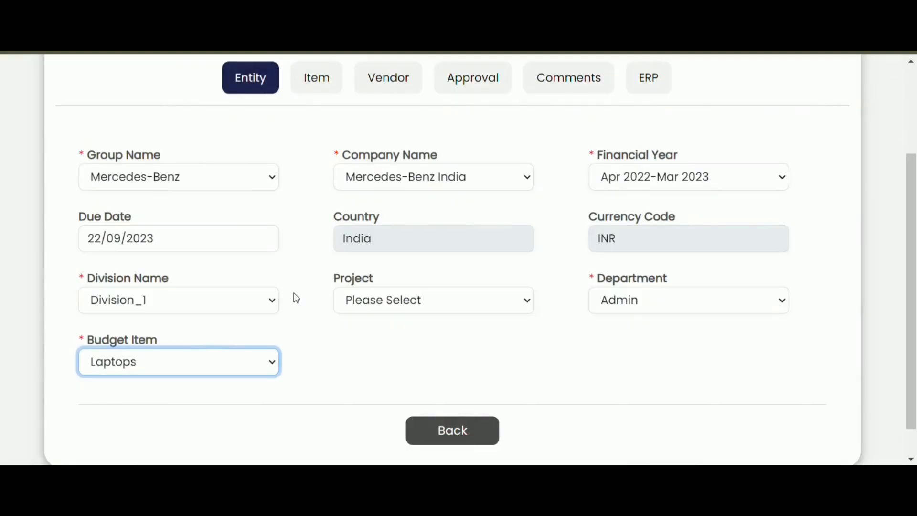
click(320, 80)
Add item Dell Inspiron 15, quantity 2, unit Nos - Number of items
click(257, 269)
text(de)
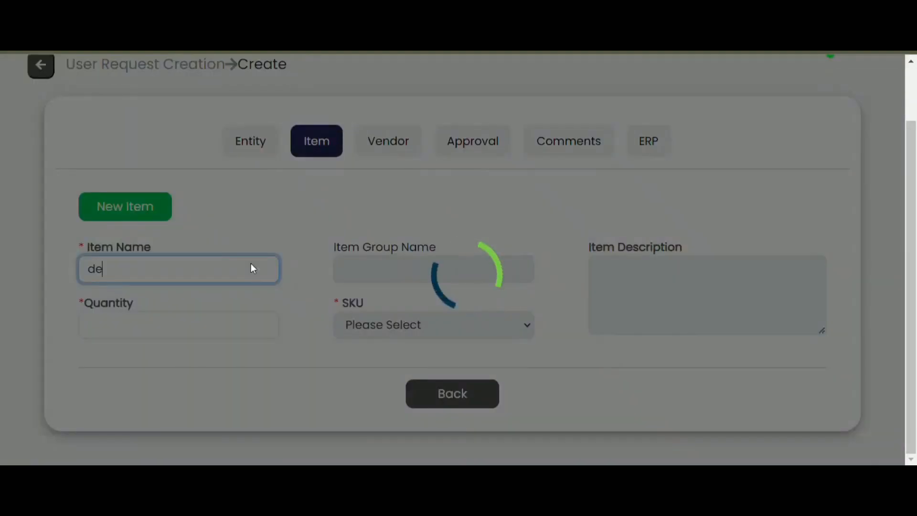
key(Down)
key(Tab)
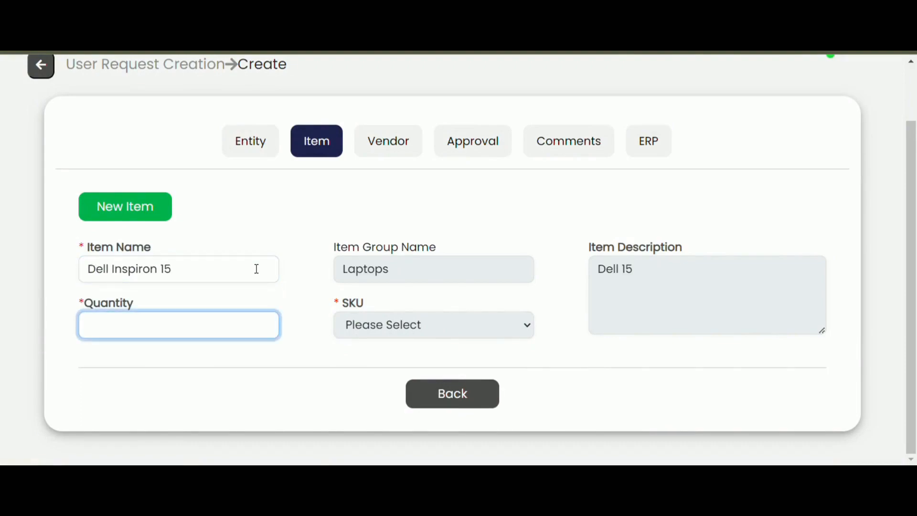
text(2)
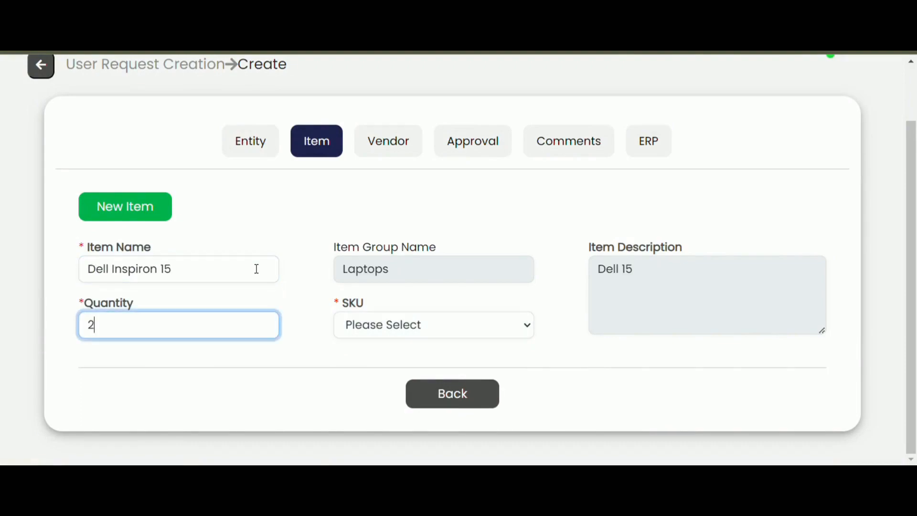
click(413, 334)
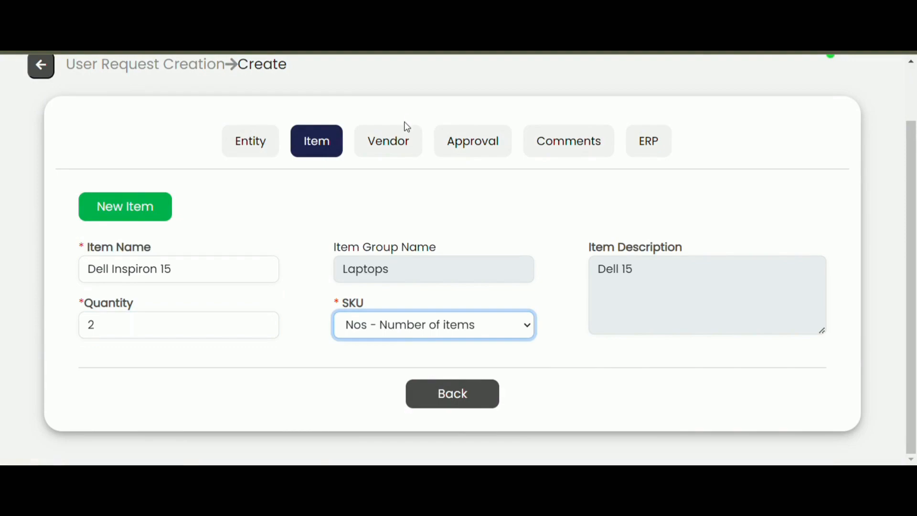
Enter vendor base amount 30000 and estimated tax 5000
click(411, 143)
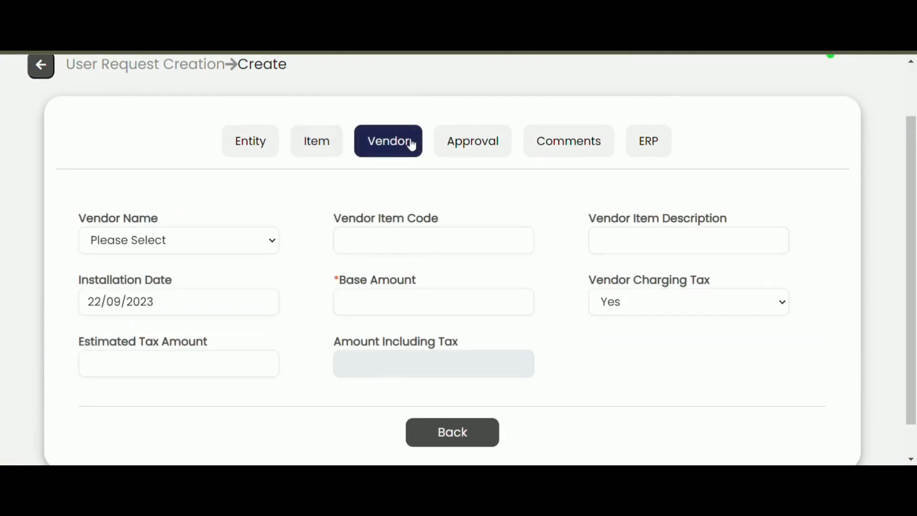
click(408, 300)
text(30000)
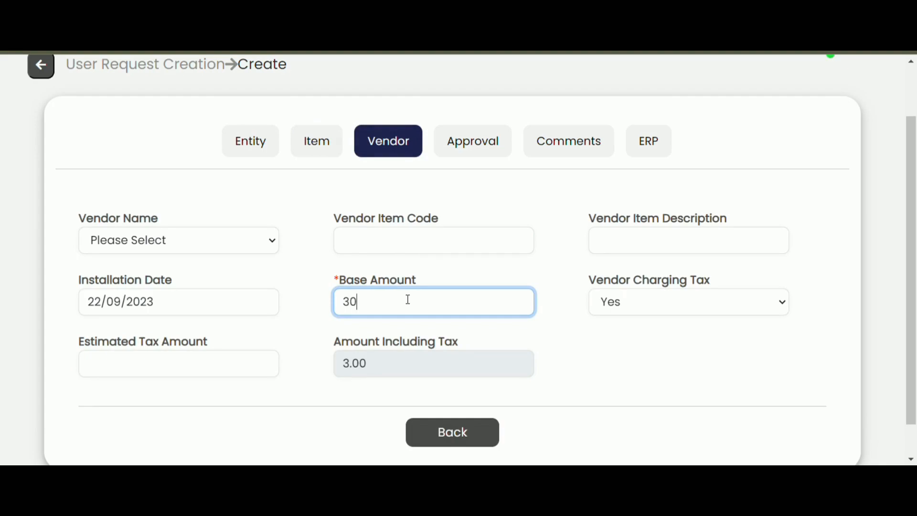
click(217, 374)
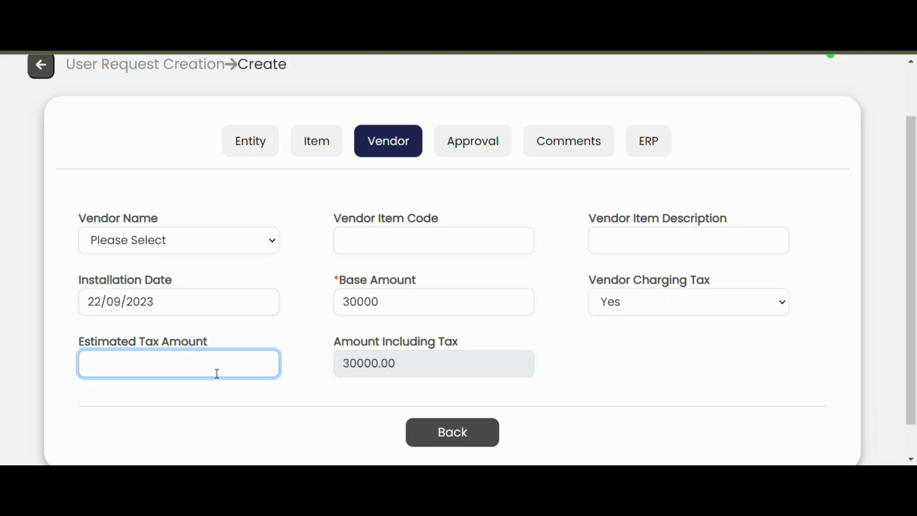
text(5000)
Check the approval routing: Dept_Head, Procurement and IT, Infosec Approval Yes, Legal Approval No
click(485, 148)
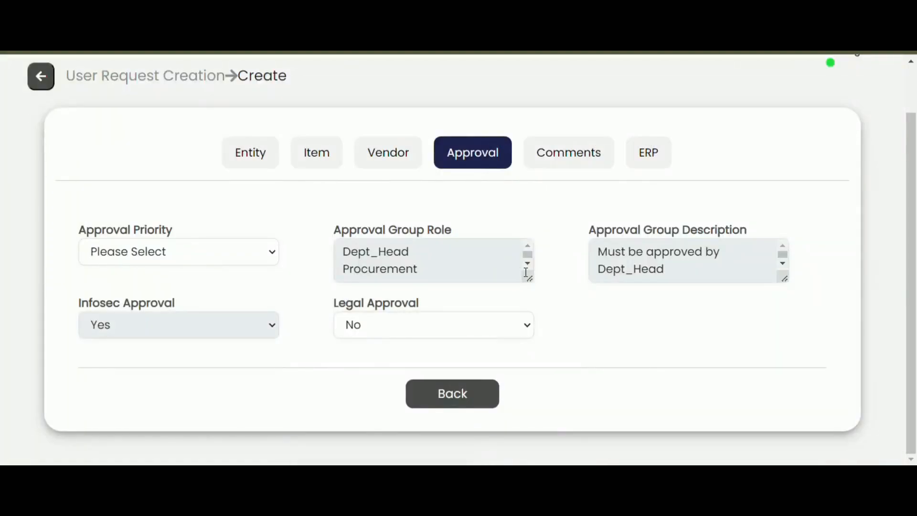
drag(531, 281, 533, 293)
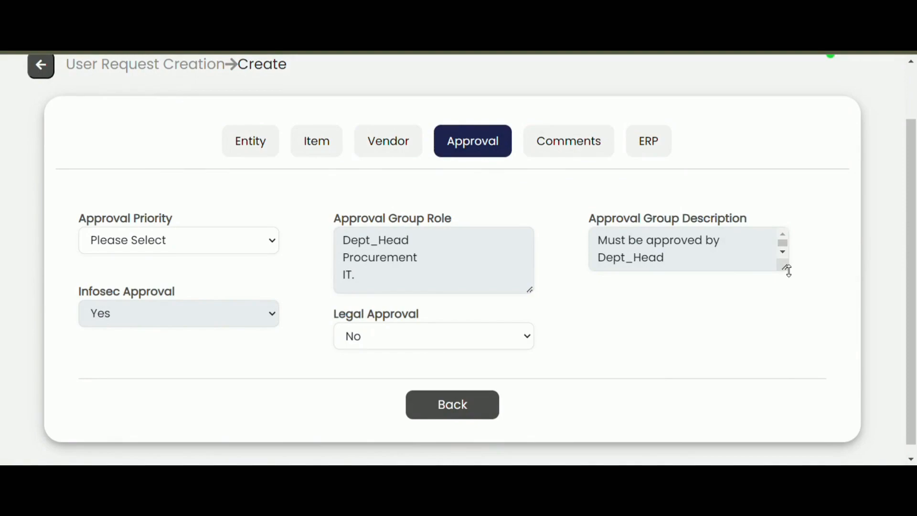
drag(792, 265, 796, 301)
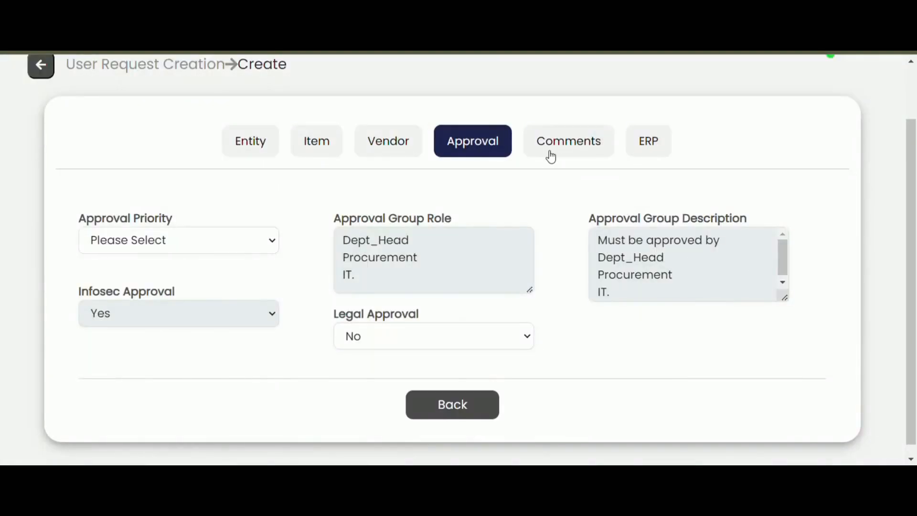
click(551, 155)
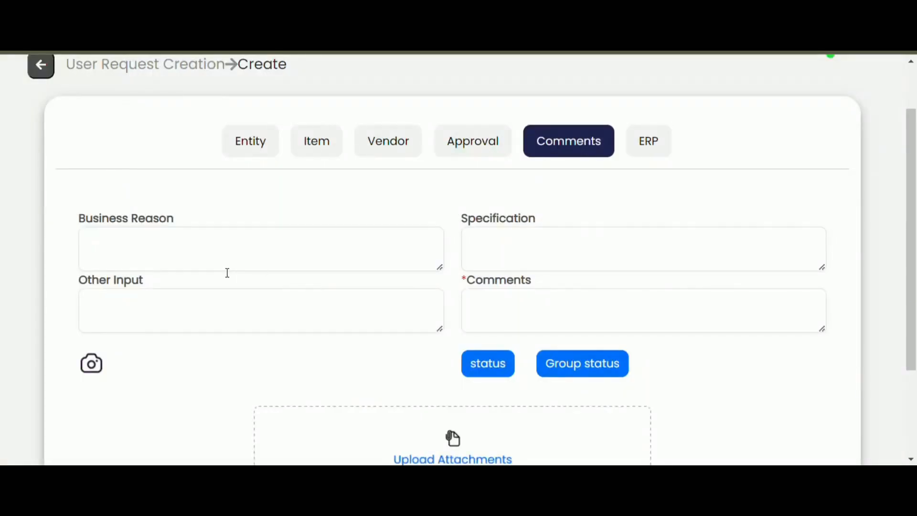
Enter 'For new joiners' as the business reason and paste the i3-1215U CPU specification
click(227, 271)
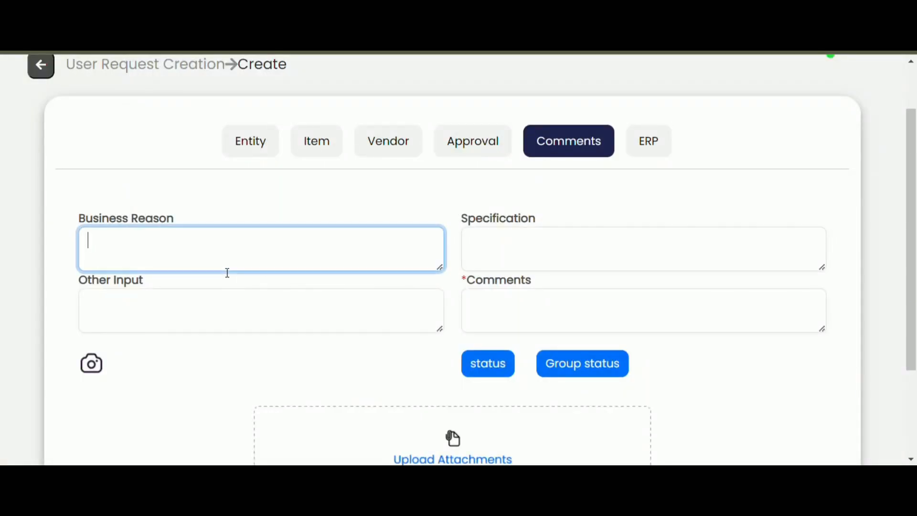
text(For new joiners)
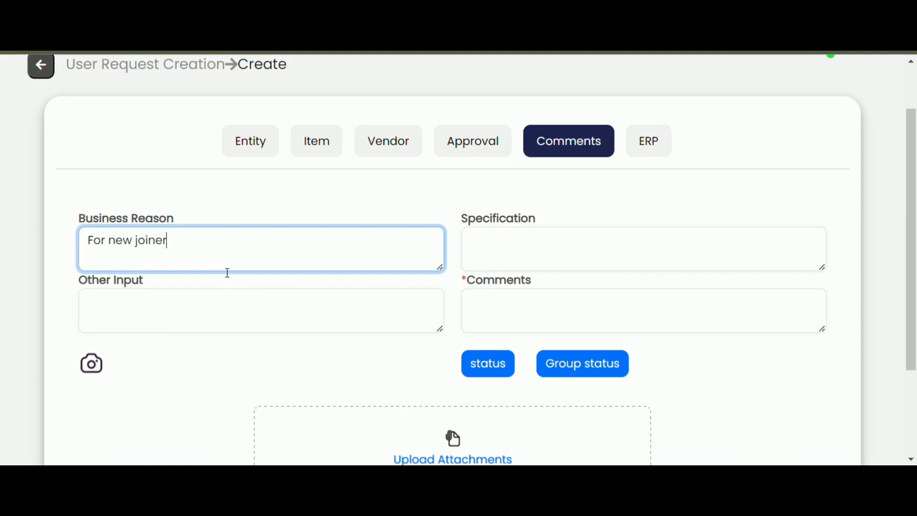
click(528, 250)
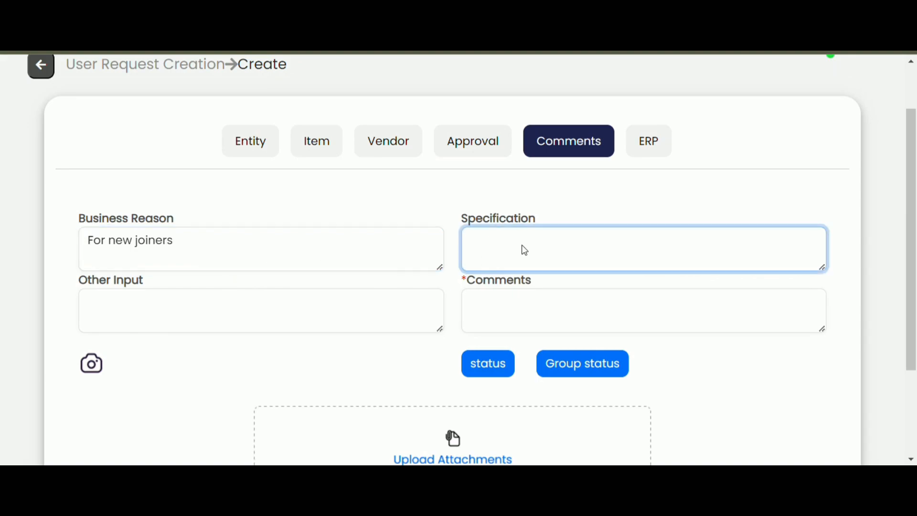
text(12th Gen Intel® Core™ i3-1215U (10 MB cache, 6 cores, 8 threads, up to 4.40 GHz Turbo))
key(Tab)
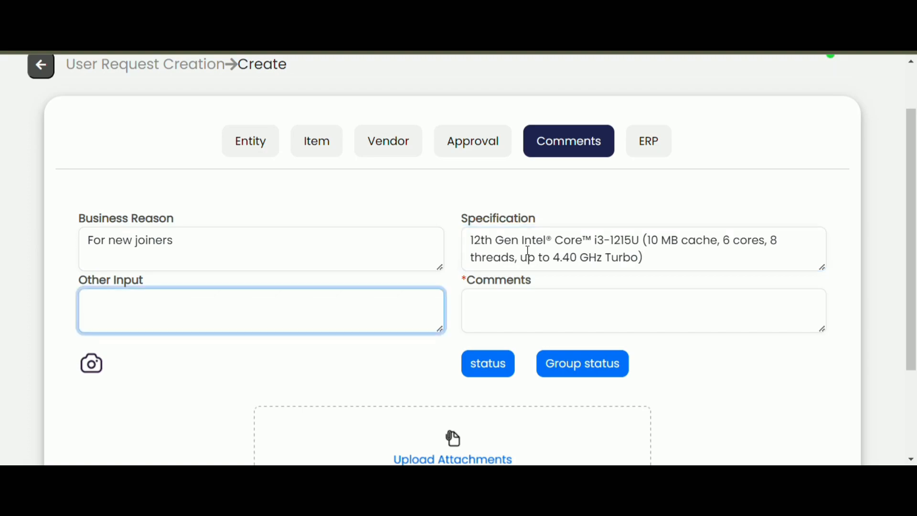
Add the comment 'Needed for new joiners' in the Comments tab
click(564, 300)
text(Needed )
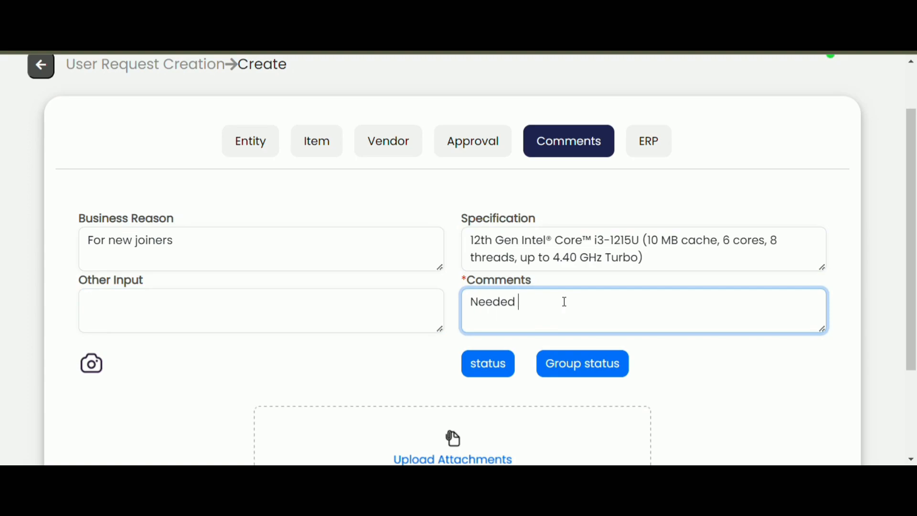
text(for new joiners)
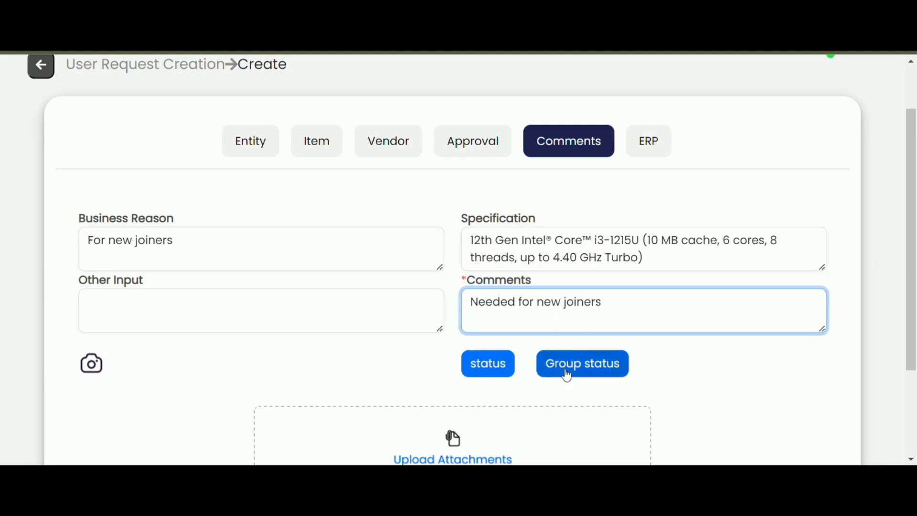
click(890, 318)
Check this request's budget utilisation (35% including it), close it, then open the group utilisation view
scroll(727, 307, down, 3)
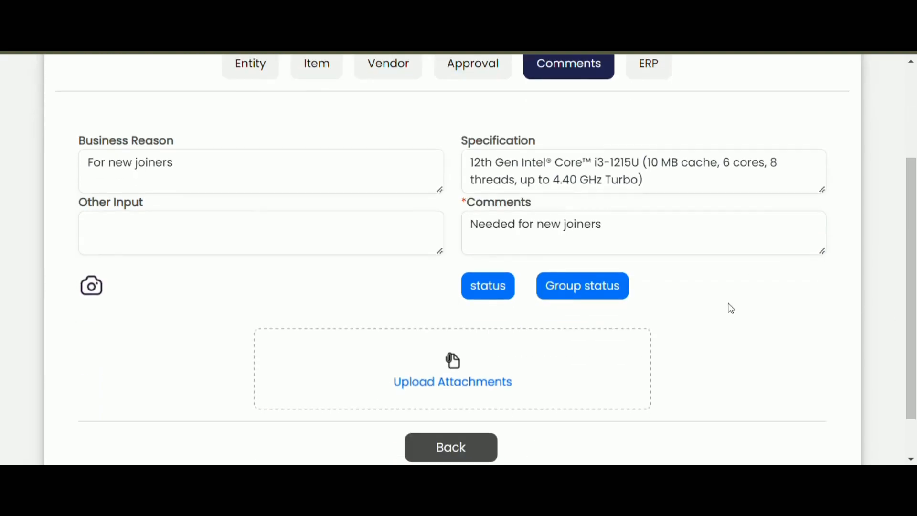
click(510, 293)
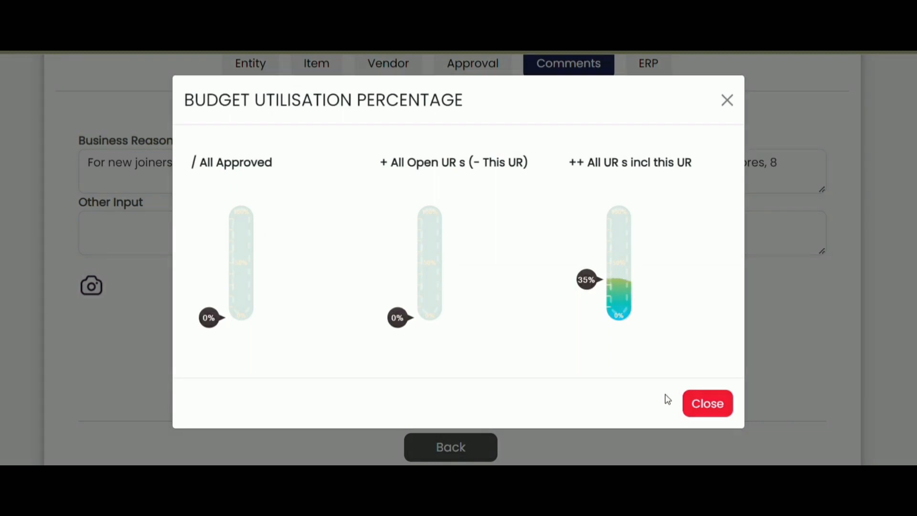
click(700, 407)
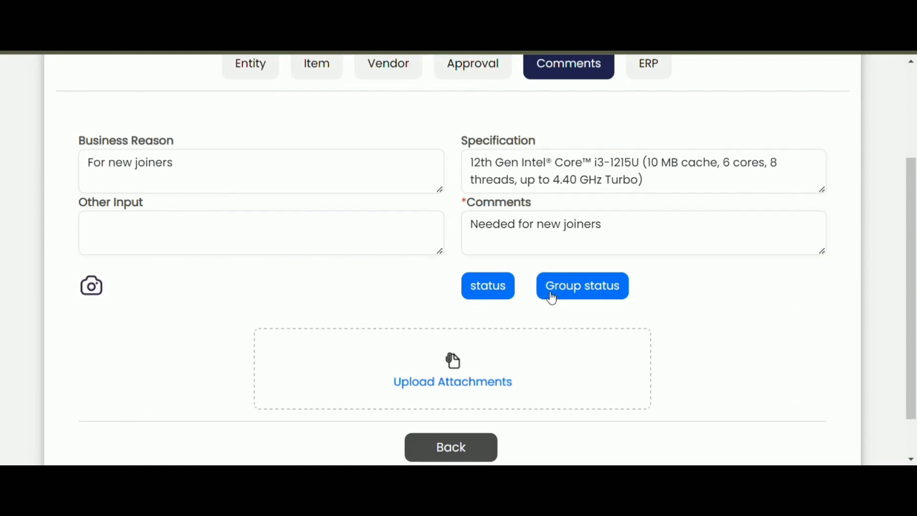
click(564, 296)
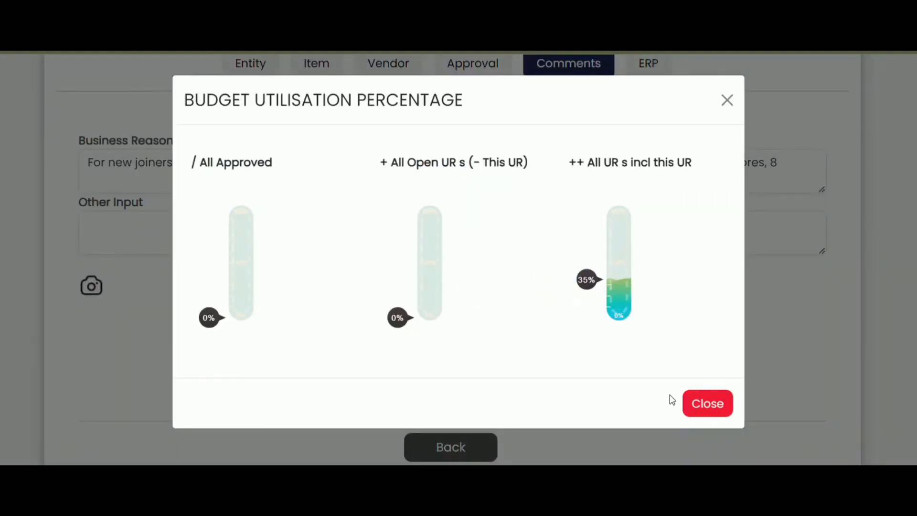
Close the utilisation chart, set ERP plant KUP1 - Plant-1 B & I Assy, and submit the request
click(701, 405)
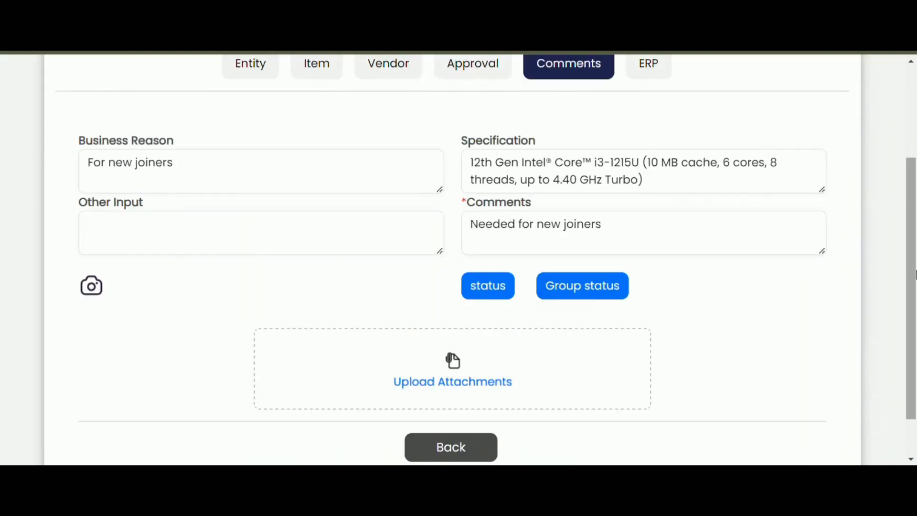
scroll(523, 304, down, 1)
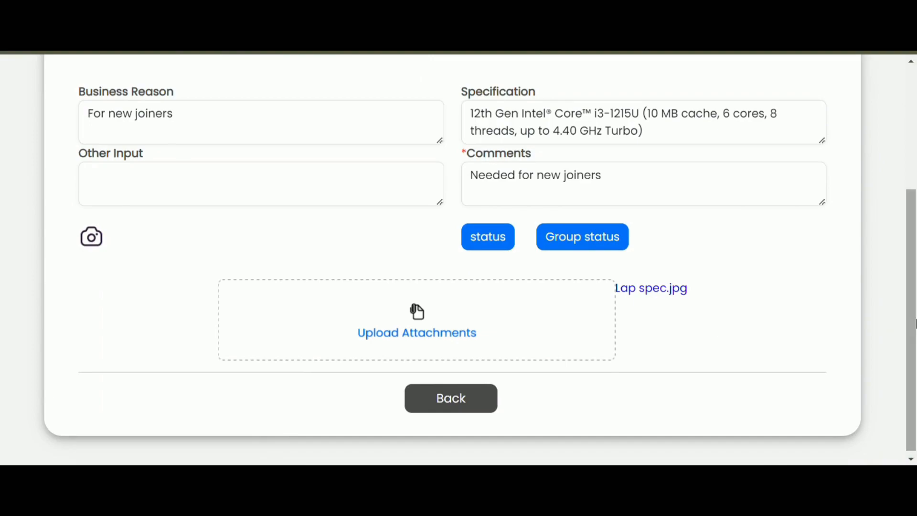
scroll(770, 225, up, 3)
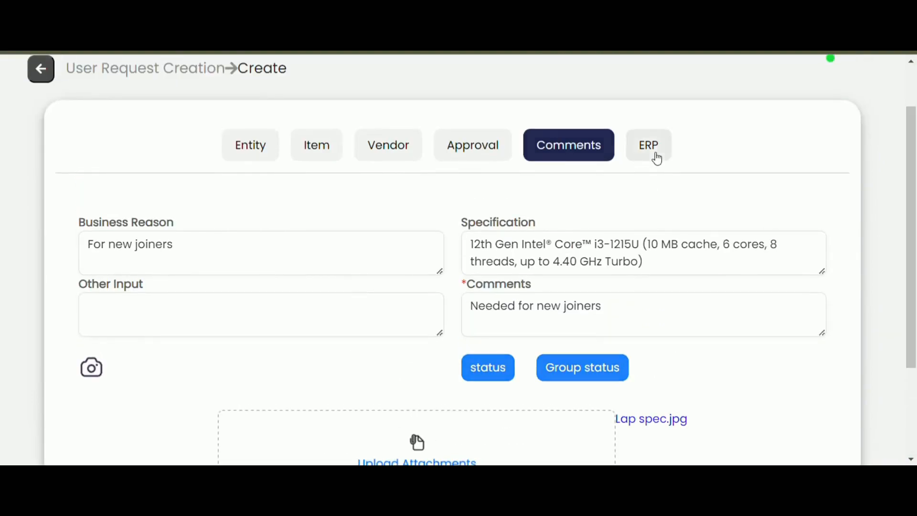
click(655, 157)
click(392, 279)
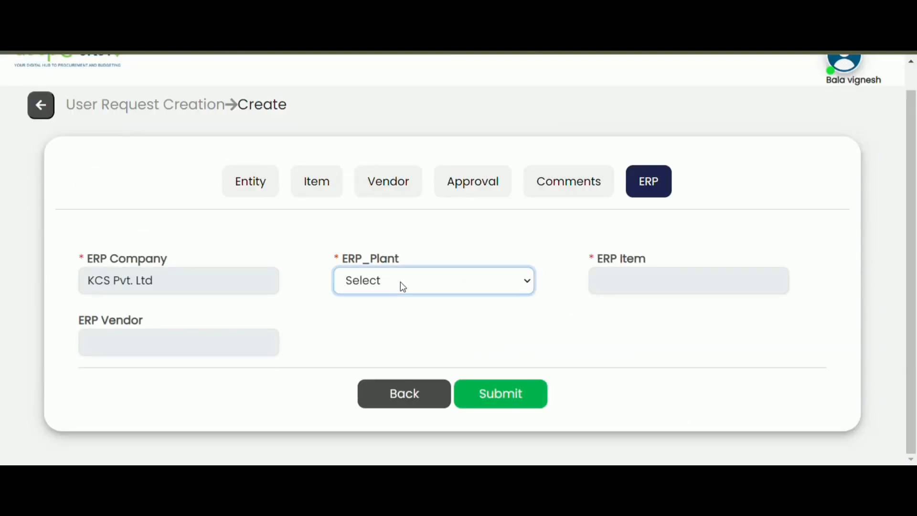
click(409, 317)
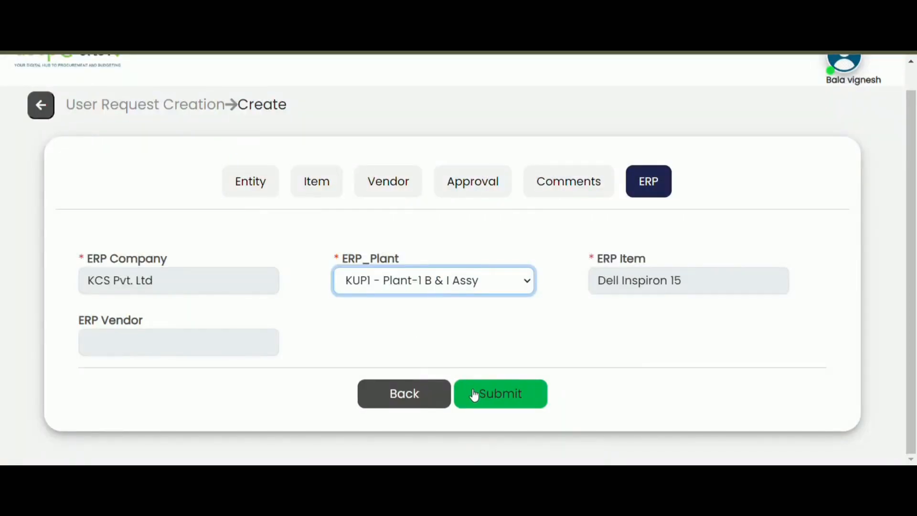
click(480, 395)
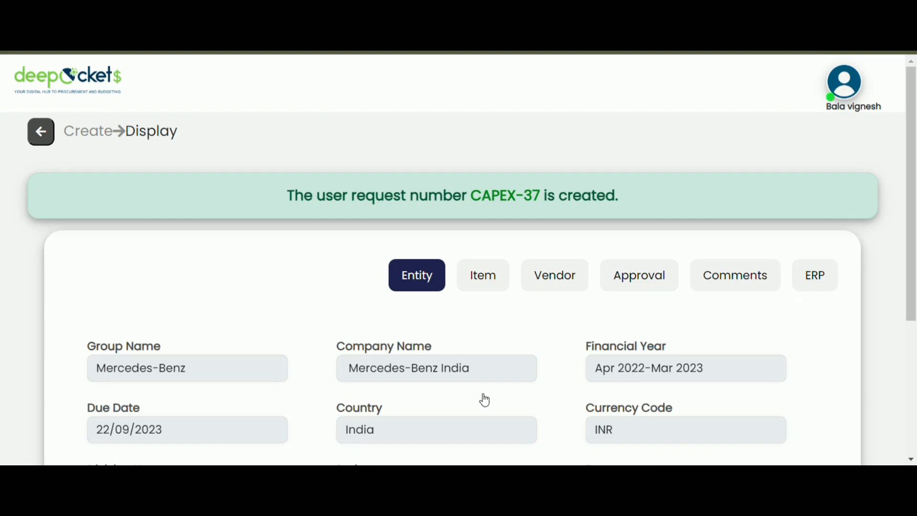
Return to the User Request section and open the My Requests list
click(80, 137)
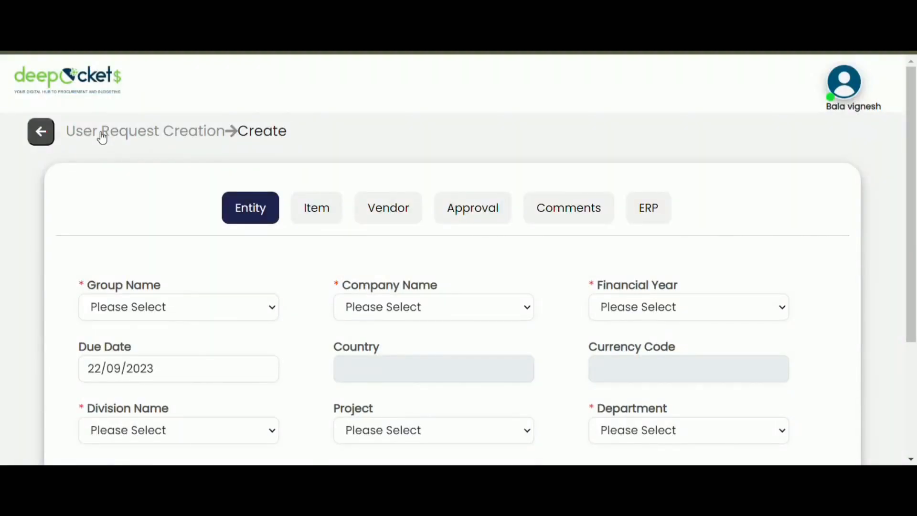
click(103, 138)
click(319, 236)
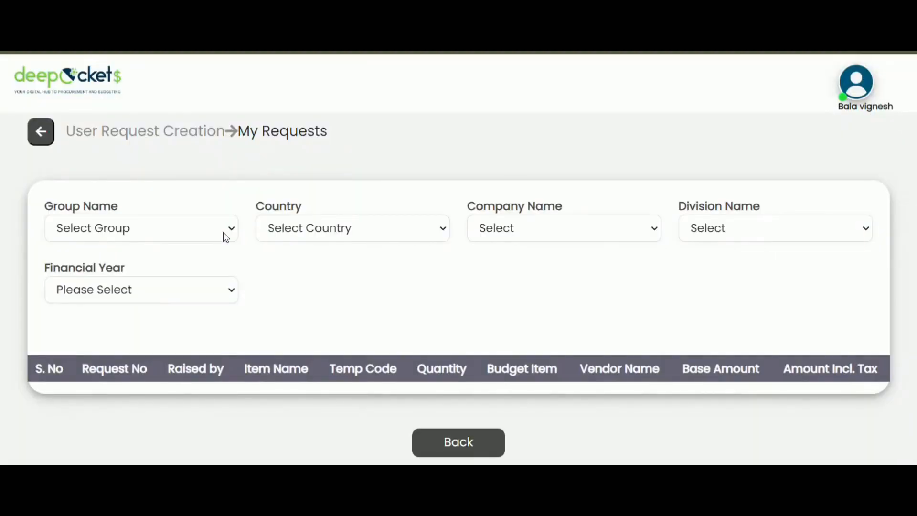
Filter My Requests to Mercedes-Benz, India, Mercedes-Benz India, Division_1 and Apr 2022-Mar 2023
click(224, 234)
key(Down)
key(Down)
key(Return)
key(Tab)
key(Down)
key(Tab)
key(Down)
key(Tab)
key(Down)
key(Tab)
key(Down)
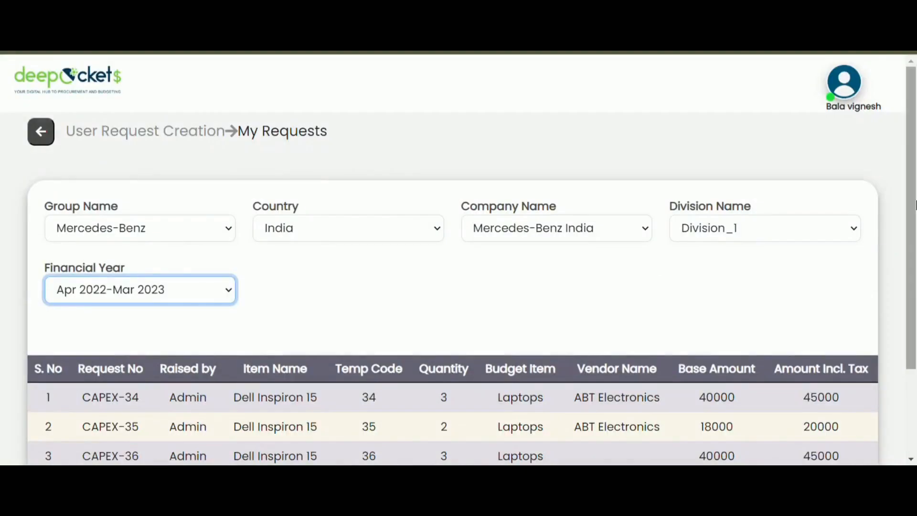
Open CAPEX-37 and confirm its approvers are awaiting workflow selection
scroll(664, 379, down, 3)
click(424, 386)
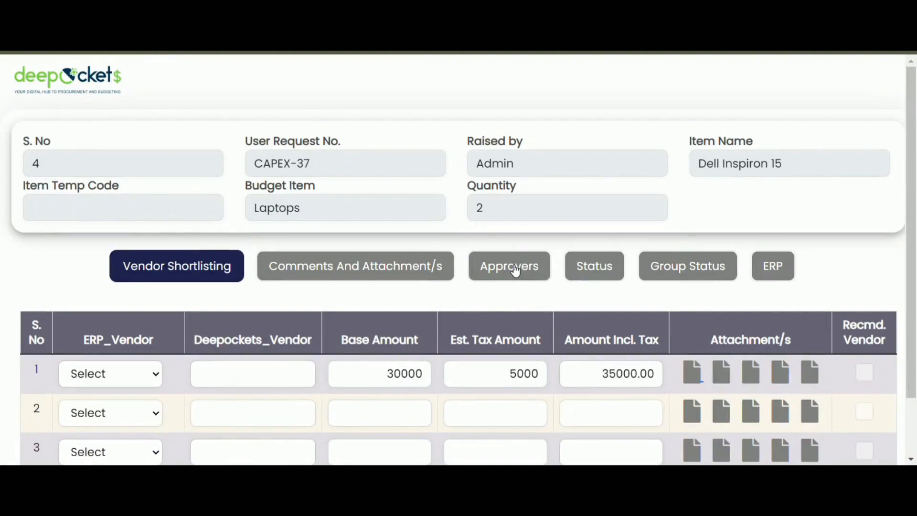
click(515, 271)
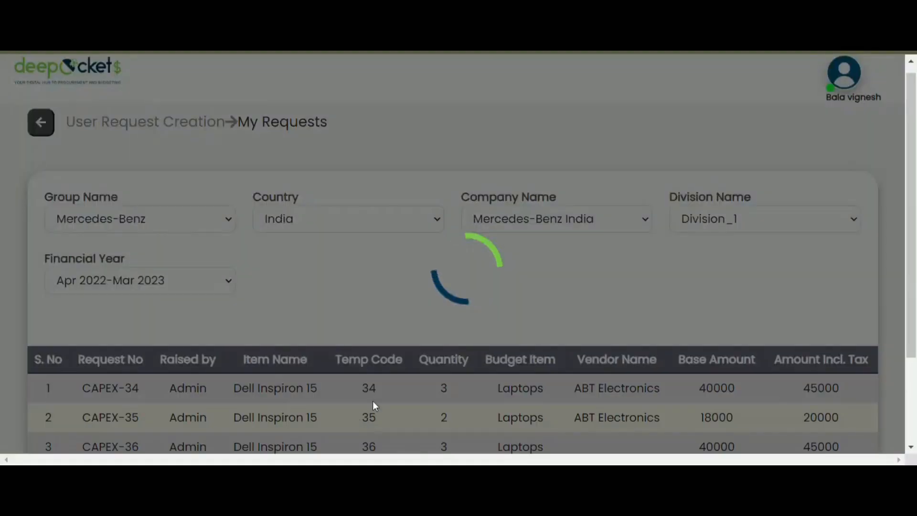
click(357, 409)
click(843, 76)
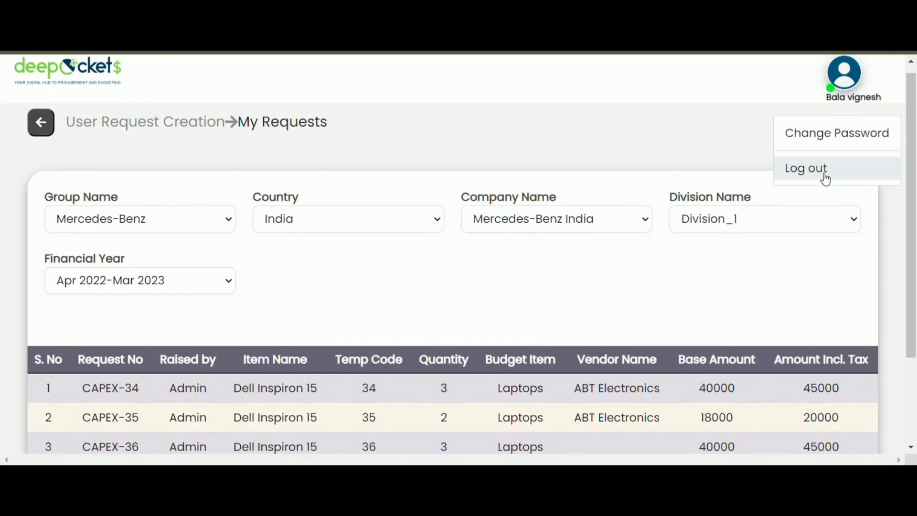
Log out and sign in with the Finance user's e-mail and password
click(824, 178)
click(502, 215)
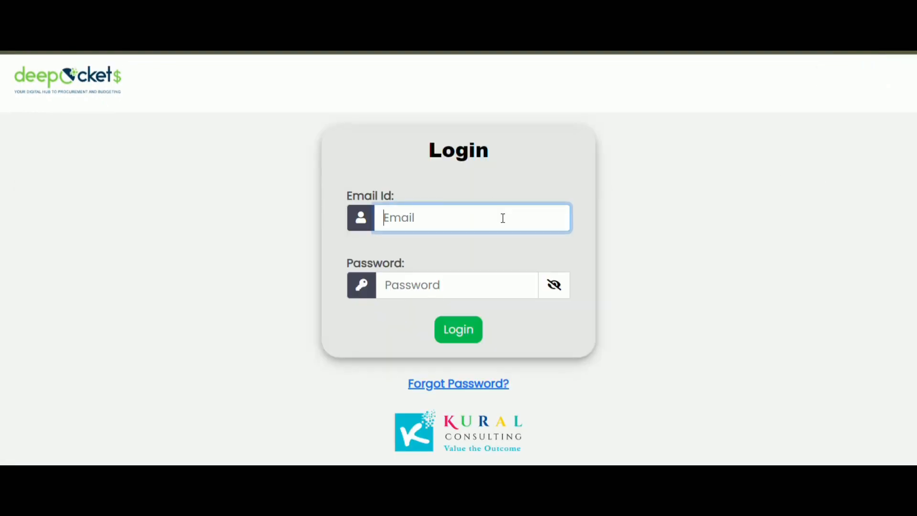
key(ctrl+v)
key(Tab)
text(•••••••••••)
key(Return)
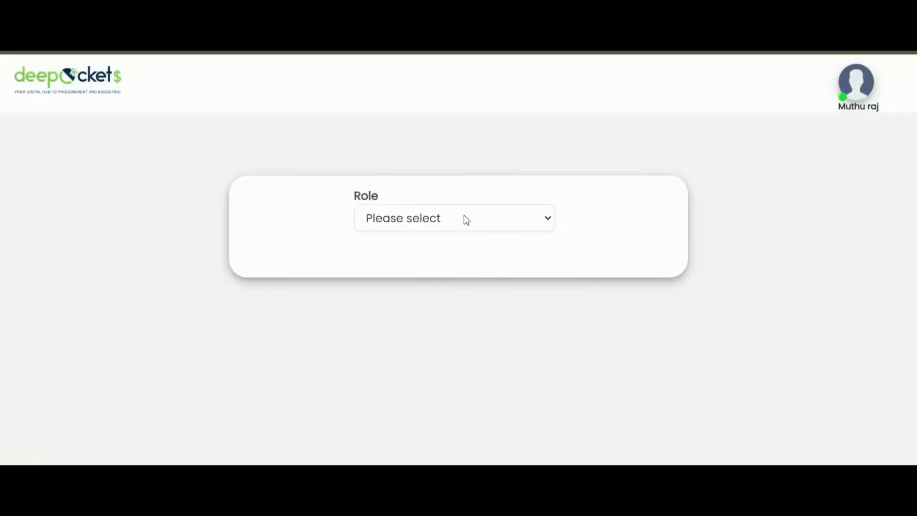
Choose the Finance role and continue to the Finance dashboard
click(464, 216)
key(Down)
key(Down)
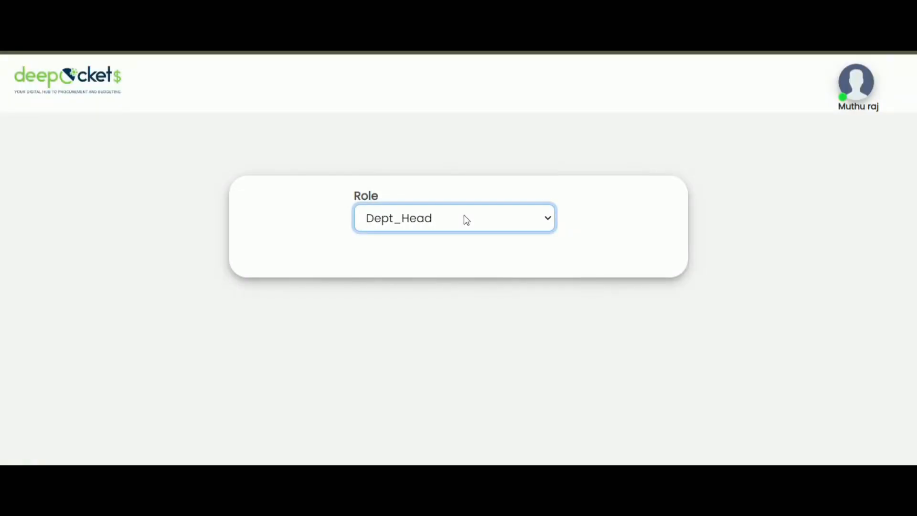
key(Up)
key(Up)
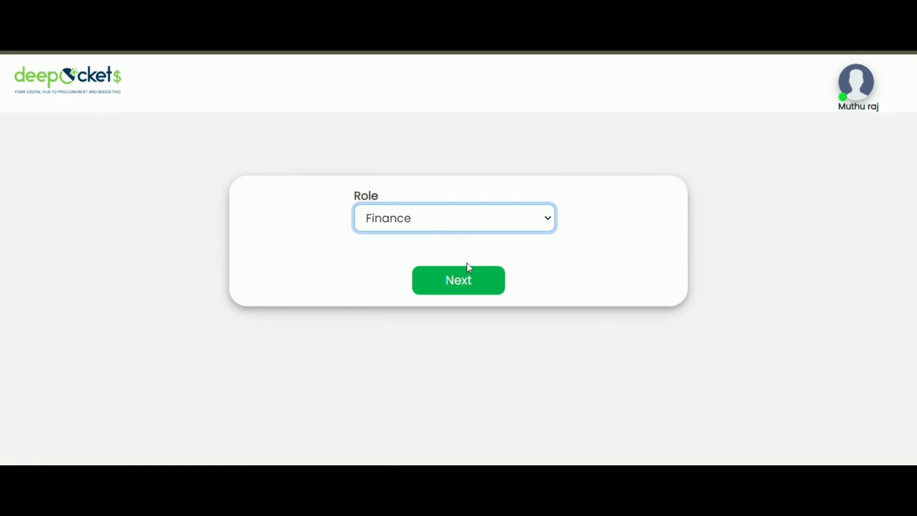
click(478, 279)
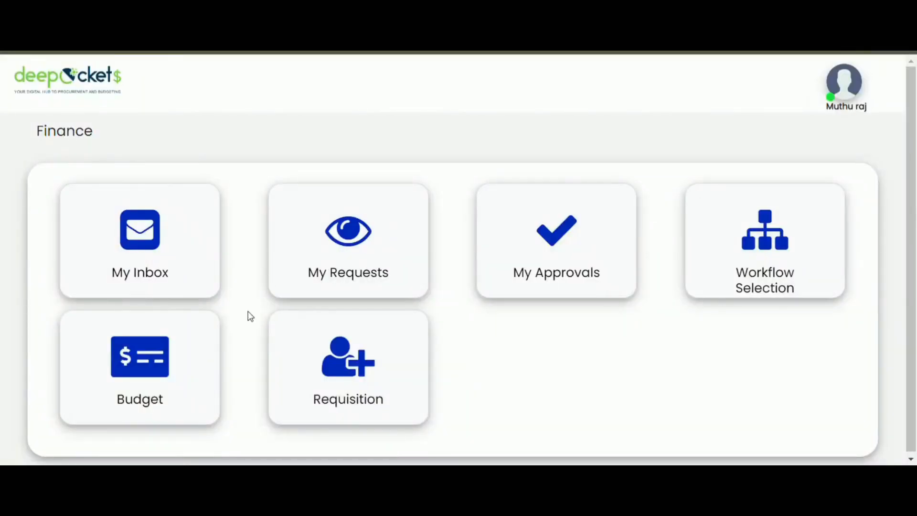
Open the Budget Availability Report with group Mercedes-Benz, country India, company Mercedes-Benz India
click(179, 349)
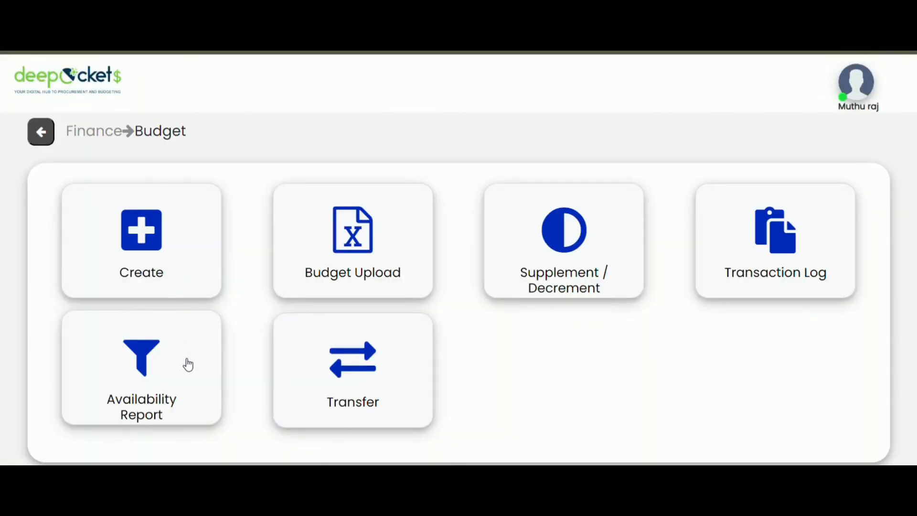
click(188, 366)
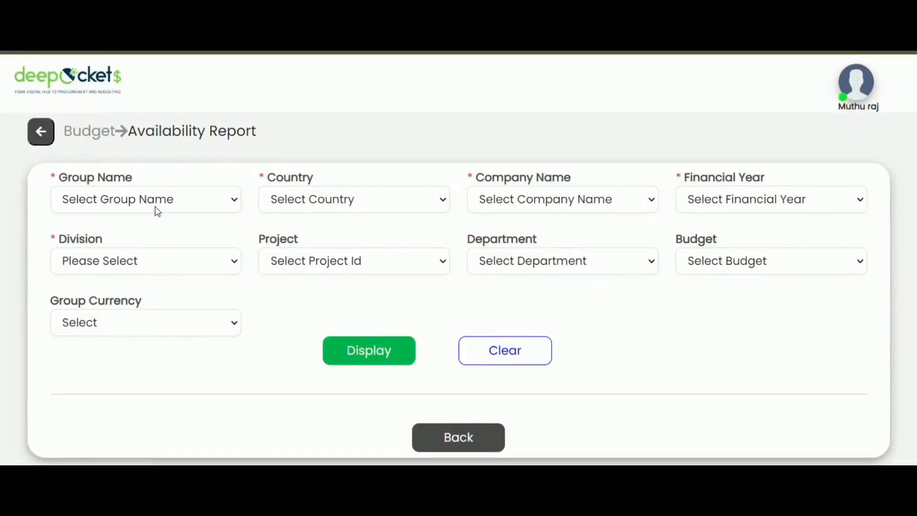
click(156, 206)
key(Down)
key(Down)
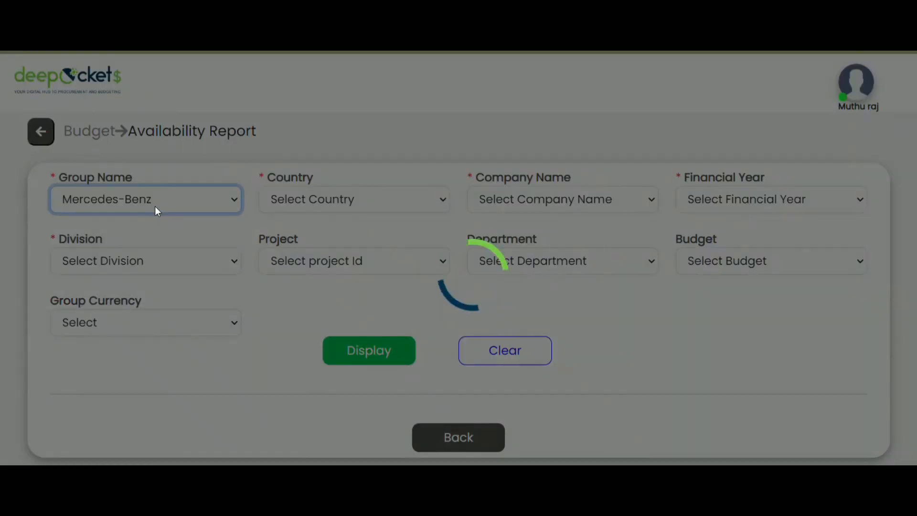
key(Tab)
key(Down)
key(Tab)
key(Down)
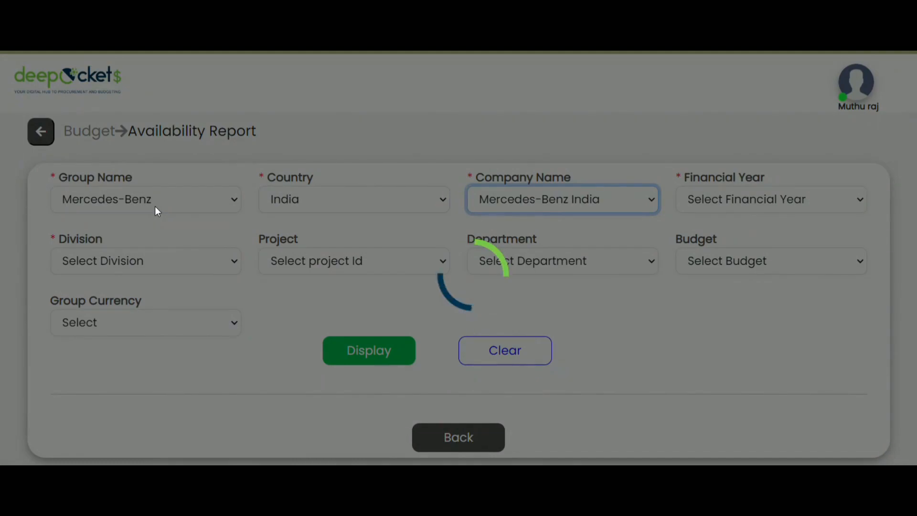
key(Tab)
Set year Apr 2022-Mar 2023, Division_1, Admin department, Laptops budget, and generate the report
key(Down)
key(Tab)
key(Down)
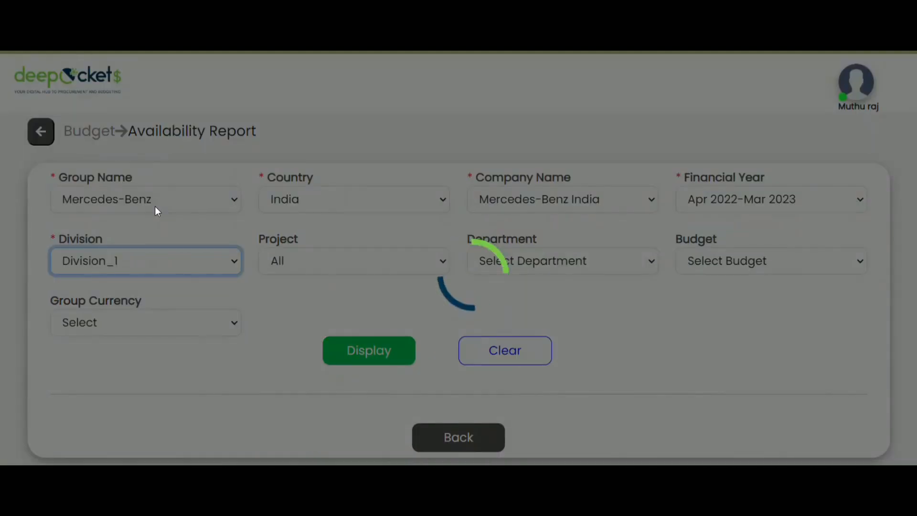
key(Tab)
key(Down)
key(Tab)
key(Down)
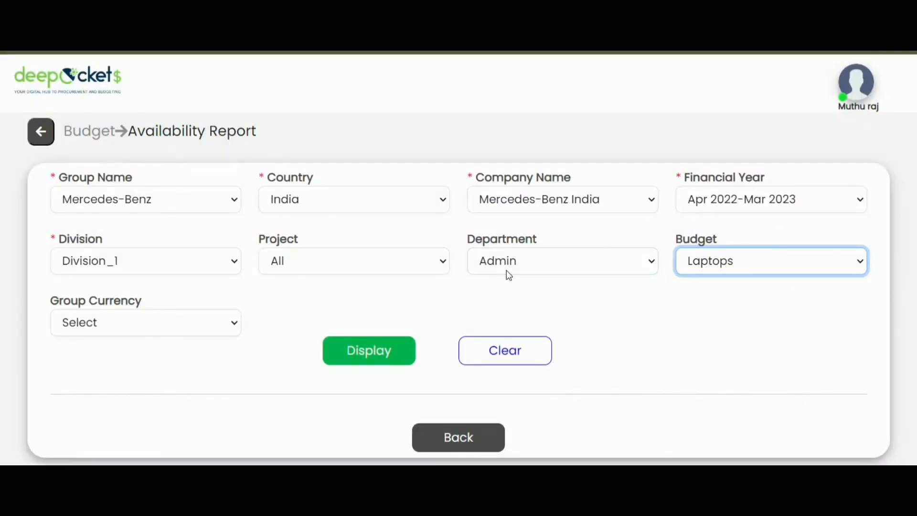
key(Tab)
key(Down)
key(Up)
click(408, 349)
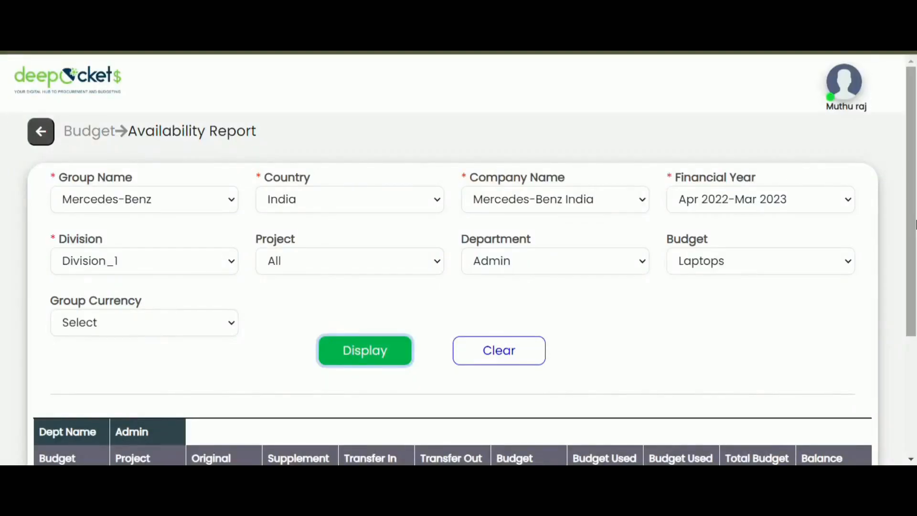
Regenerate the report at Rate_As_Per_Policies currency, showing 448.72 used and 833.33 available
drag(916, 222, 916, 349)
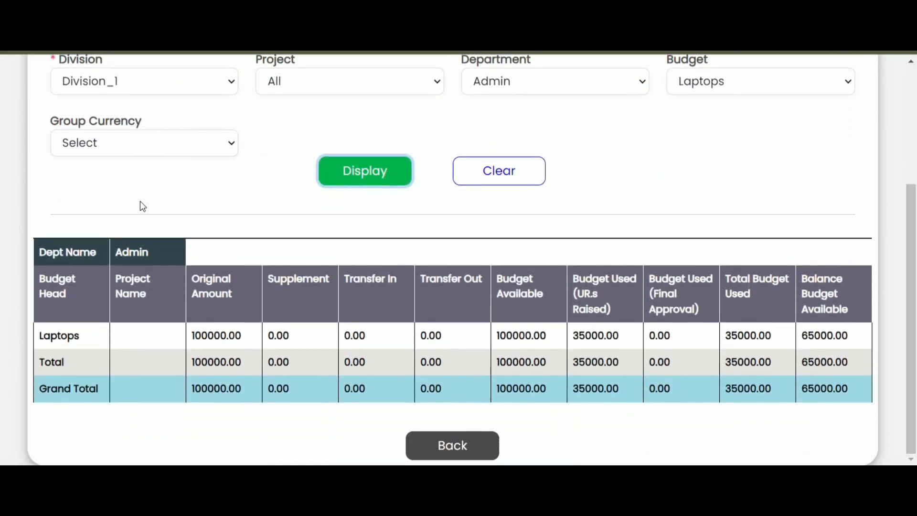
click(110, 144)
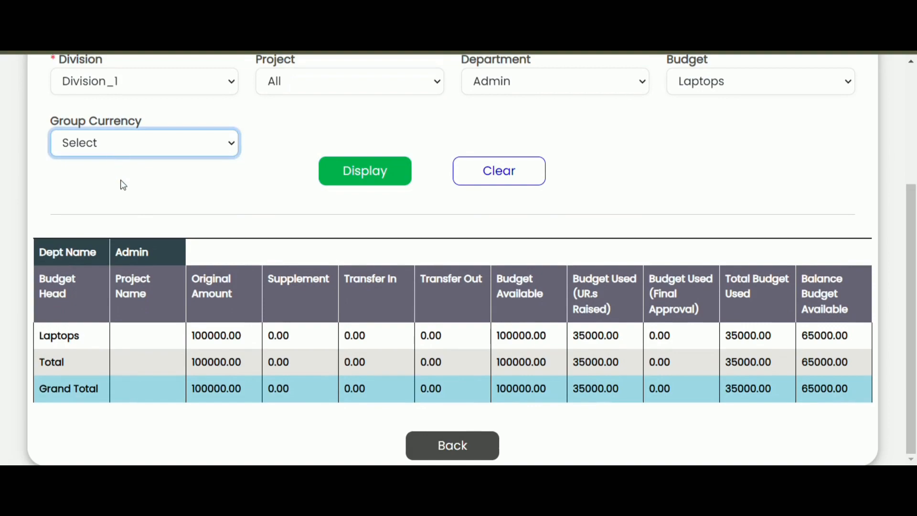
key(Down)
click(363, 333)
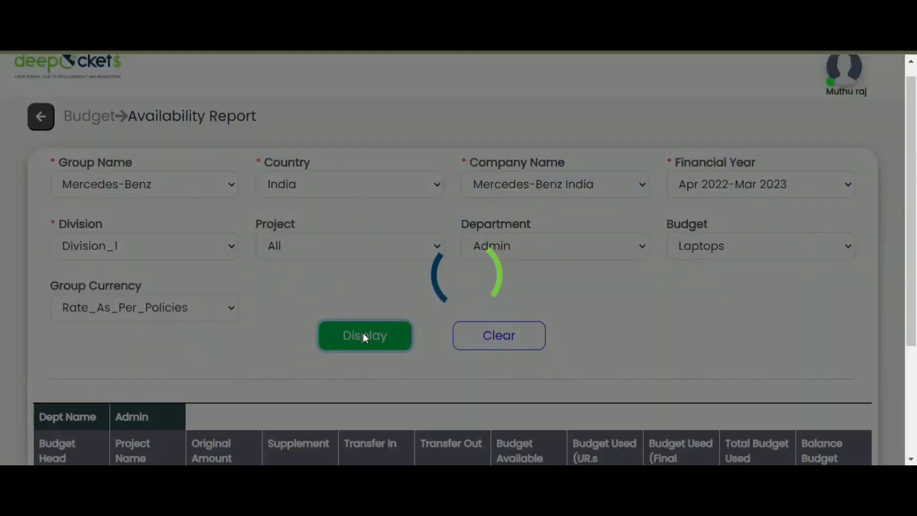
drag(913, 167, 914, 301)
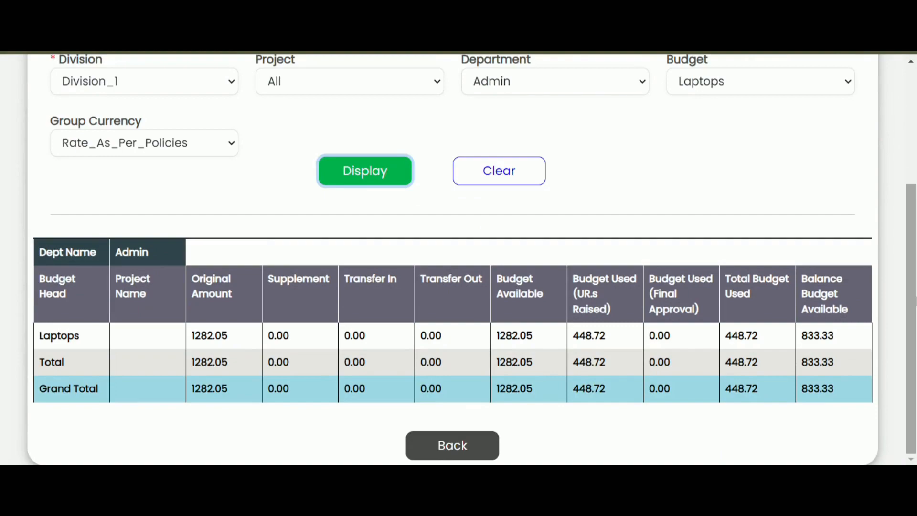
drag(913, 301, 913, 183)
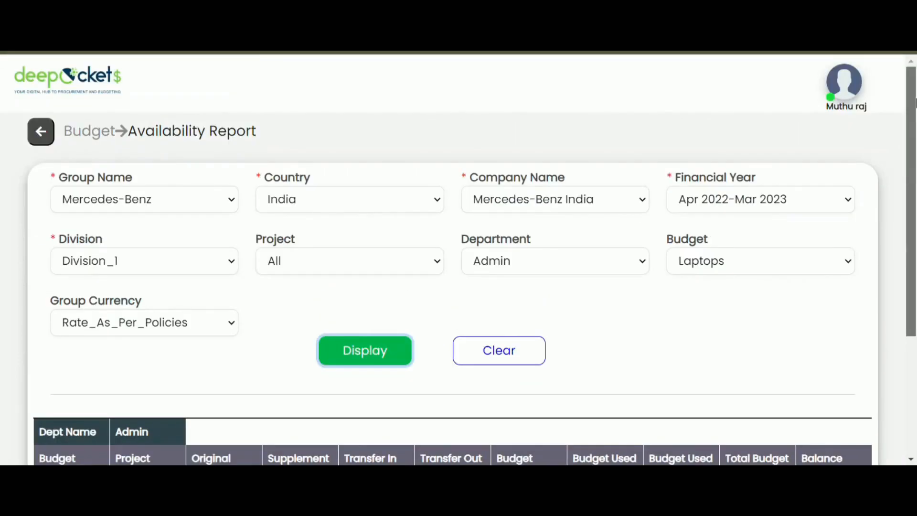
Go back to the Finance home page and open Workflow Selection
click(102, 132)
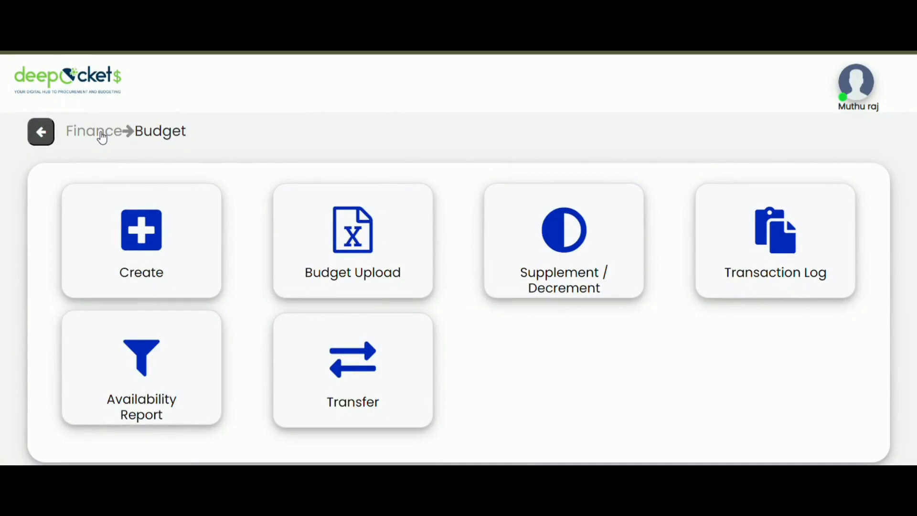
click(102, 135)
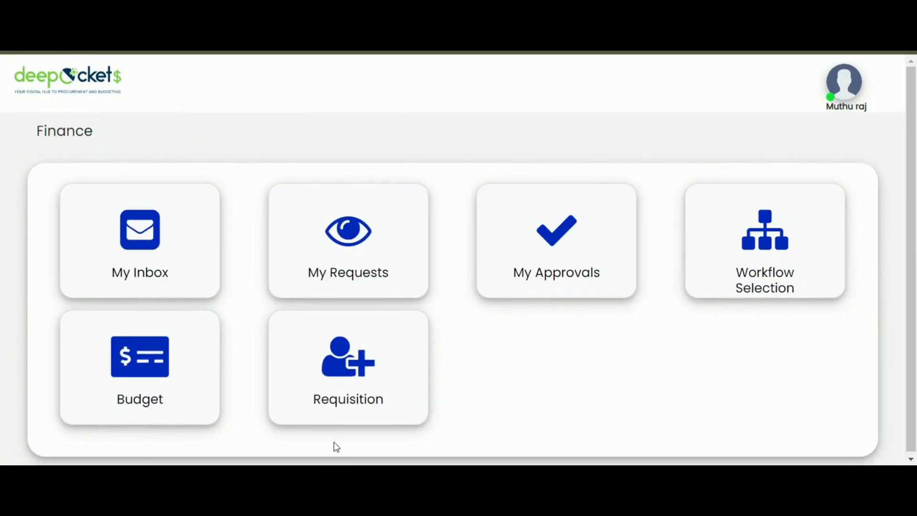
click(799, 258)
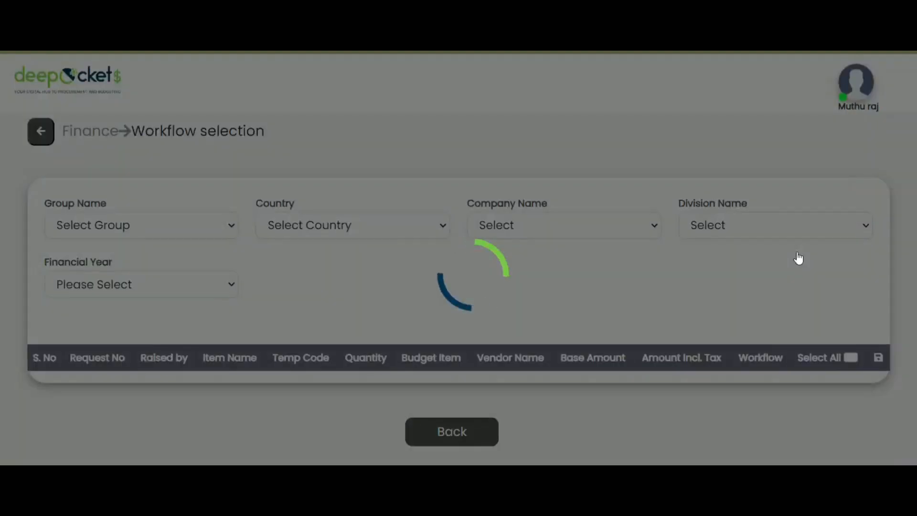
Filter to Mercedes-Benz, India, Mercedes-Benz India, Division_1 and Apr 2022-Mar 2023 to list CAPEX-37
click(180, 220)
key(Down)
key(Down)
key(Down)
key(Down)
key(Down)
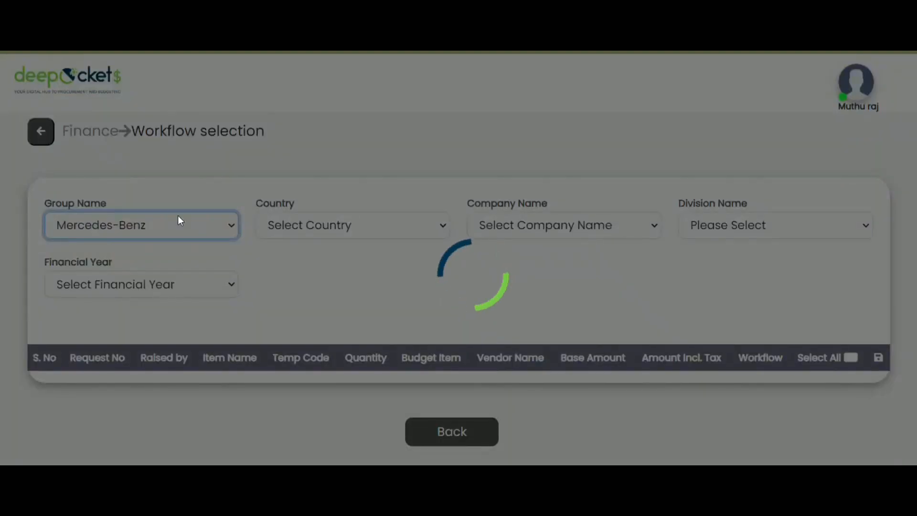
key(Tab)
key(Down)
key(Tab)
key(Down)
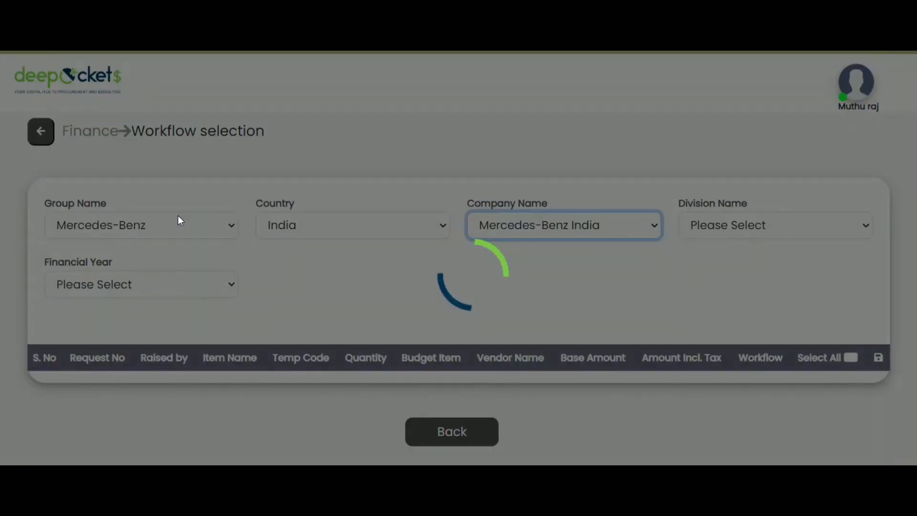
key(Tab)
key(Down)
key(Tab)
key(Down)
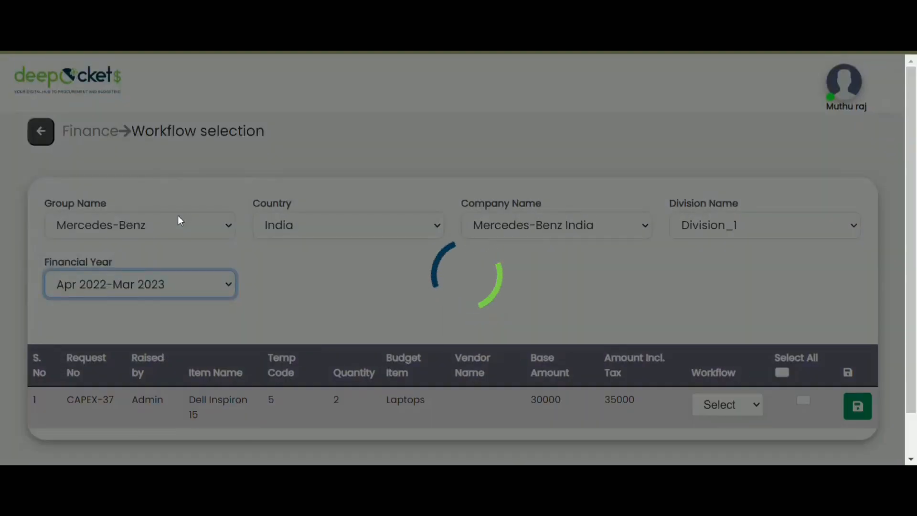
Choose a workflow for CAPEX-37, tick its row, submit, and return to Finance home
scroll(916, 276, down, 1)
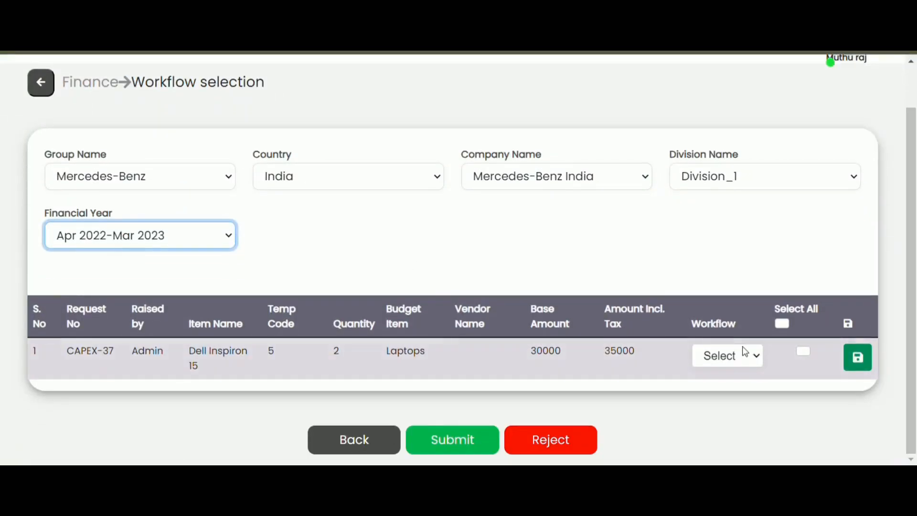
click(749, 361)
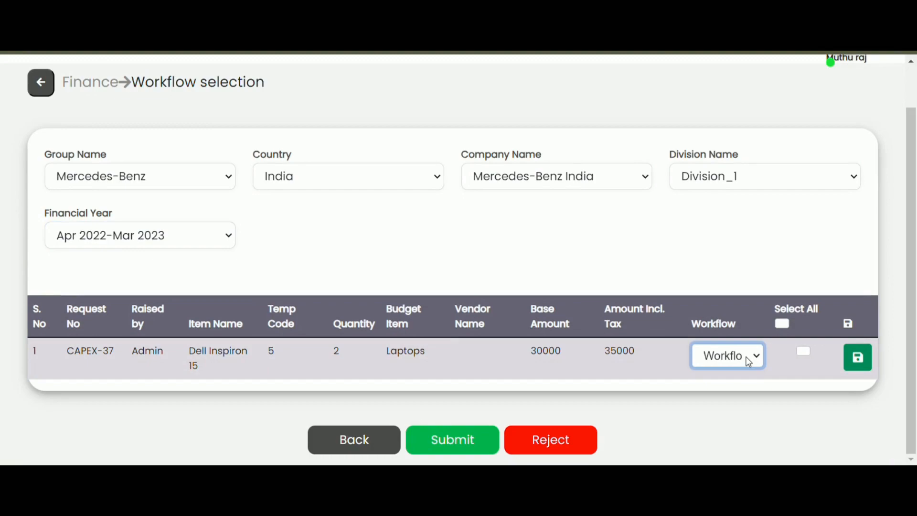
click(802, 352)
click(461, 444)
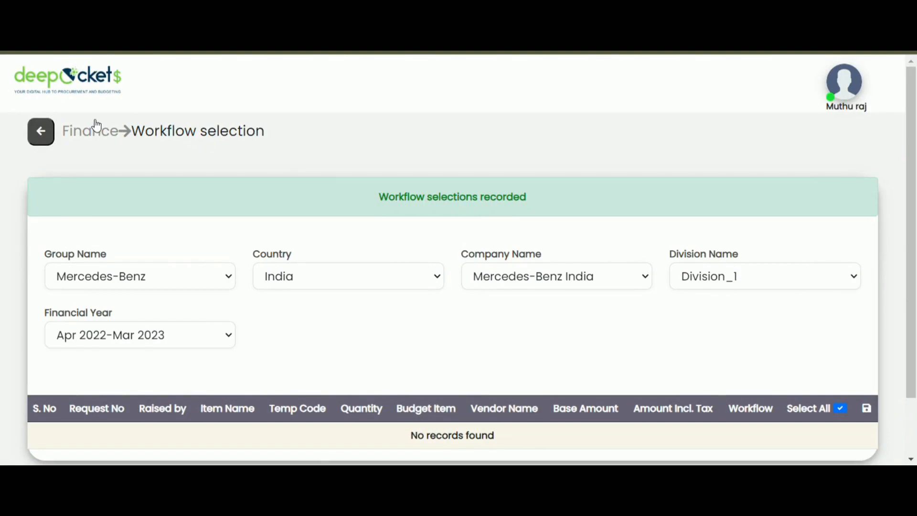
click(96, 125)
Log out of Finance and sign back in with the requester's e-mail and password
click(849, 91)
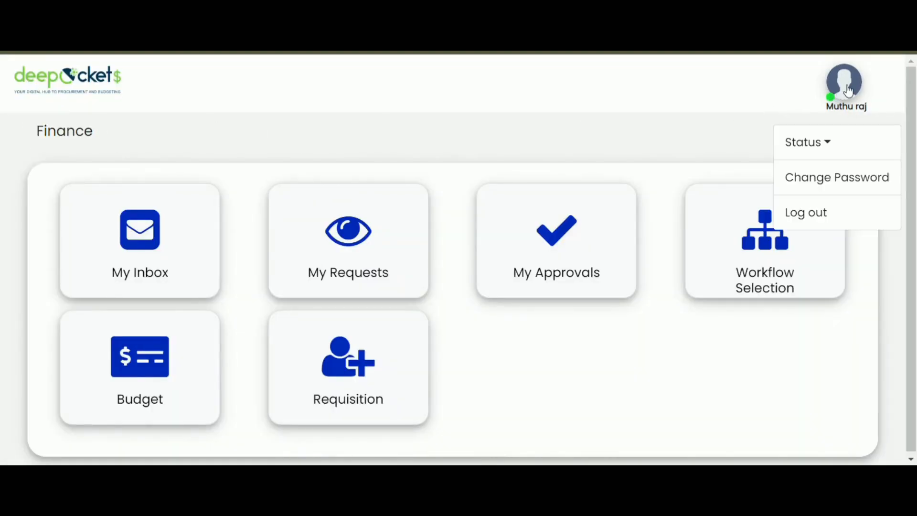
click(838, 210)
click(424, 230)
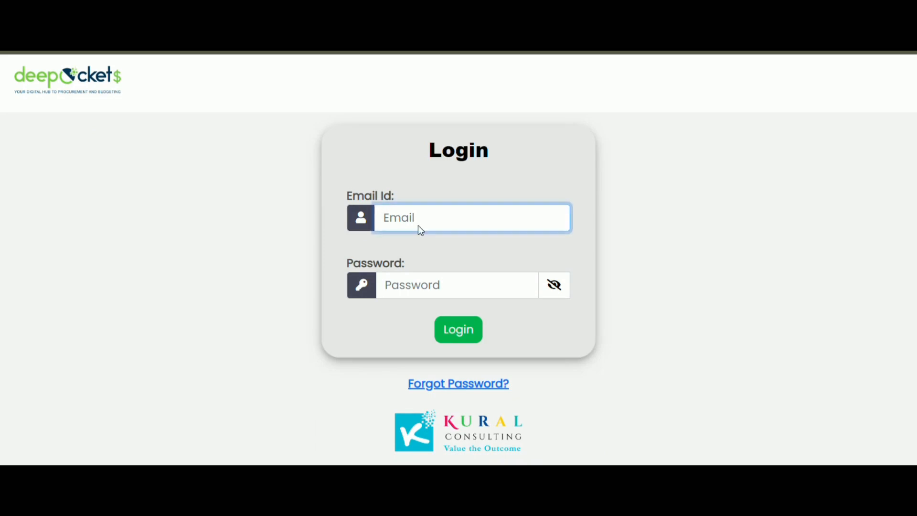
key(ctrl+v)
key(Tab)
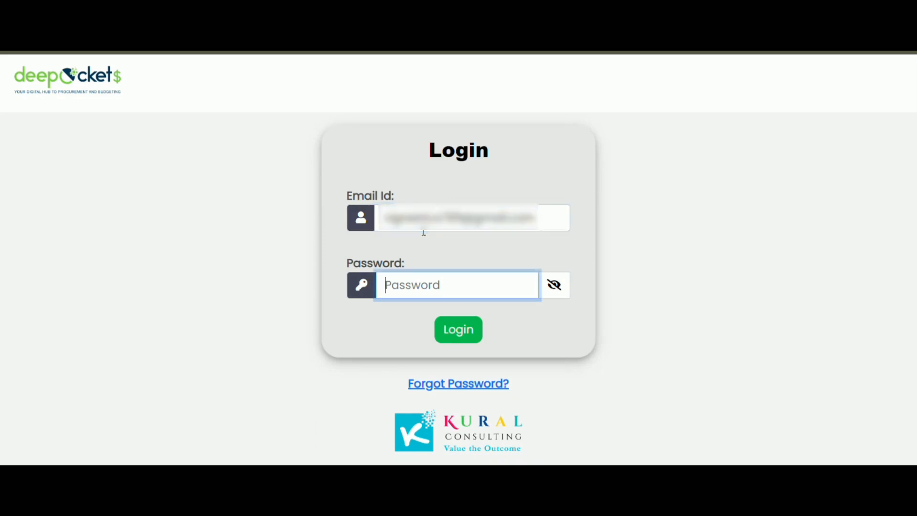
text(**********)
key(Return)
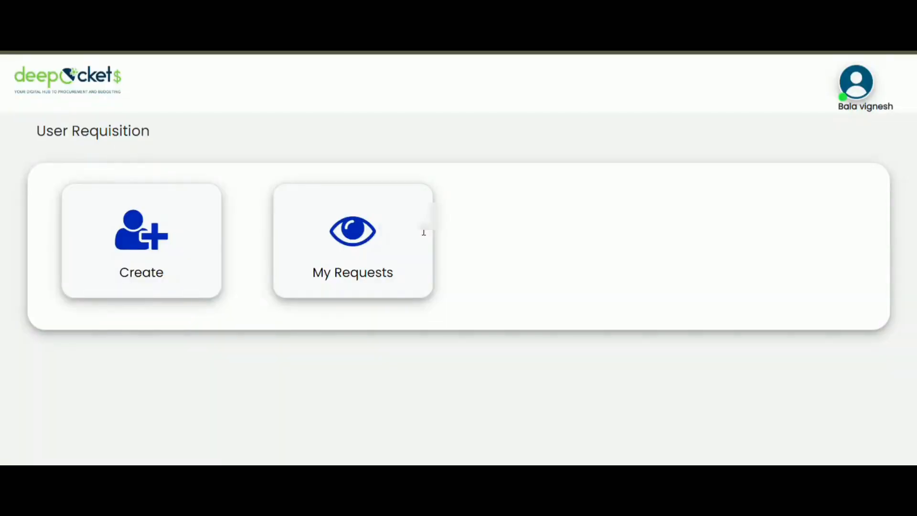
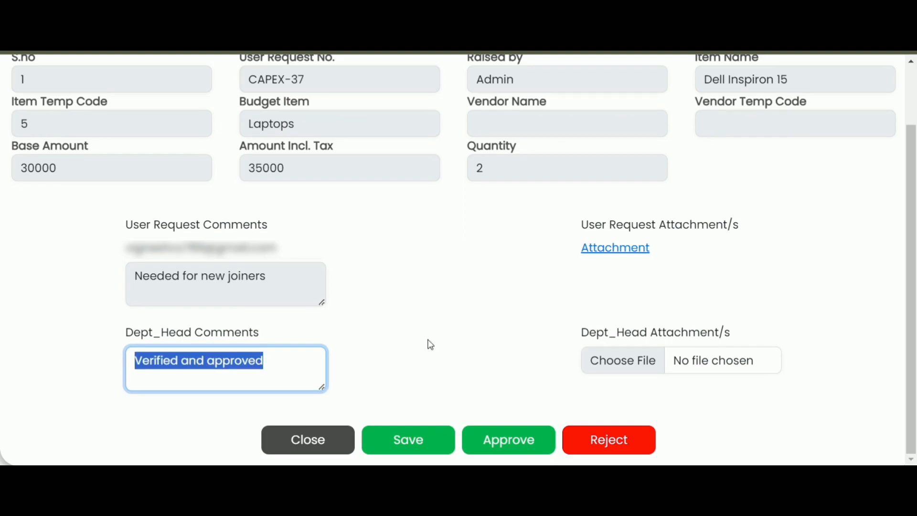
Attach Sample.pdf to the department head's approval and approve CAPEX-37
click(449, 352)
click(628, 364)
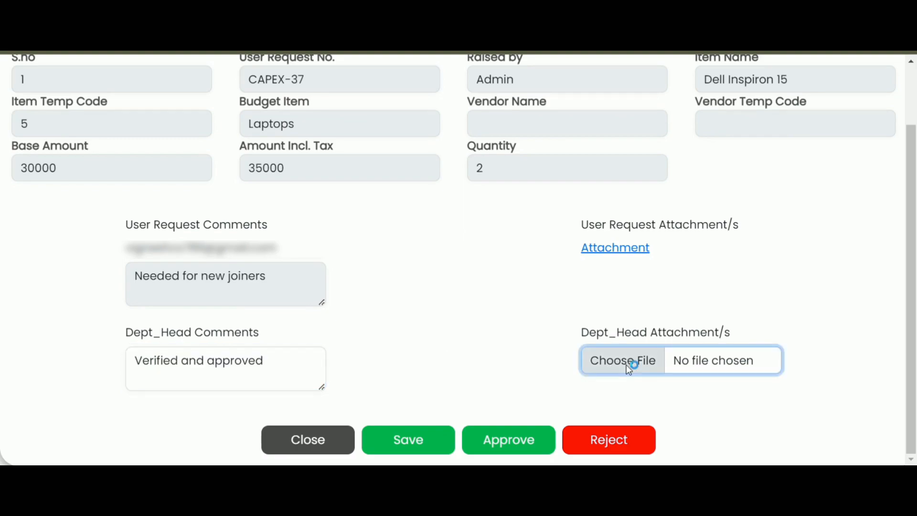
double_click(172, 153)
click(521, 449)
Confirm the approval and open My Approvals from the Admin dashboard
click(483, 438)
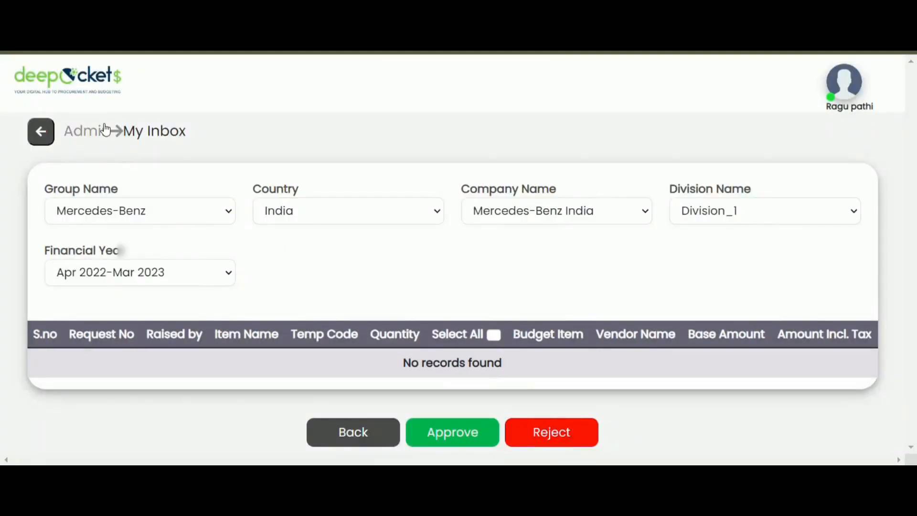
click(92, 130)
click(567, 227)
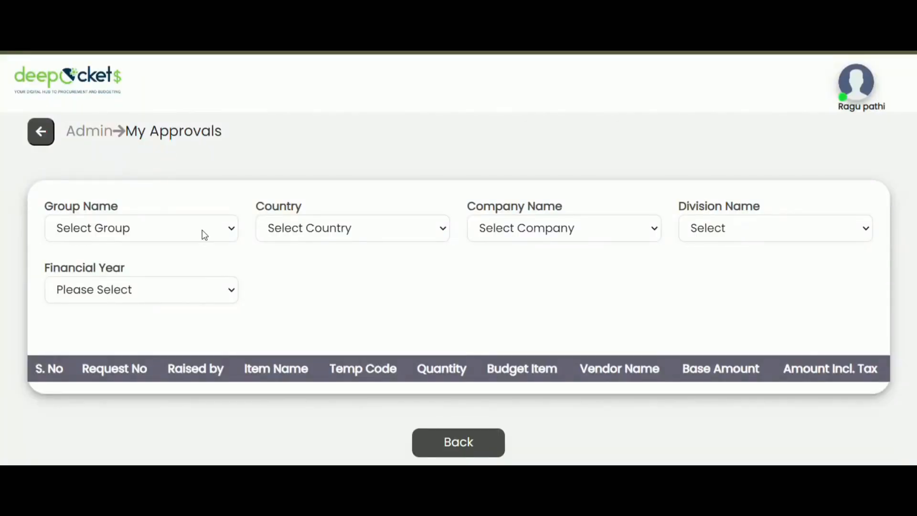
Filter My Approvals to Mercedes-Benz, India, Mercedes-Benz India, Division_1 and Apr 2022-Mar 2023
click(202, 231)
key(Down)
key(Down)
key(Down)
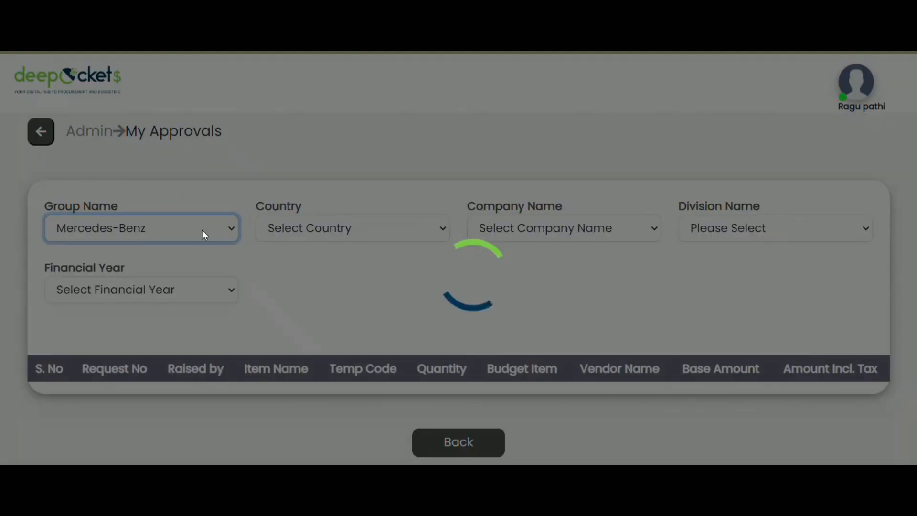
key(Tab)
key(Down)
key(Tab)
key(Down)
key(Tab)
key(Down)
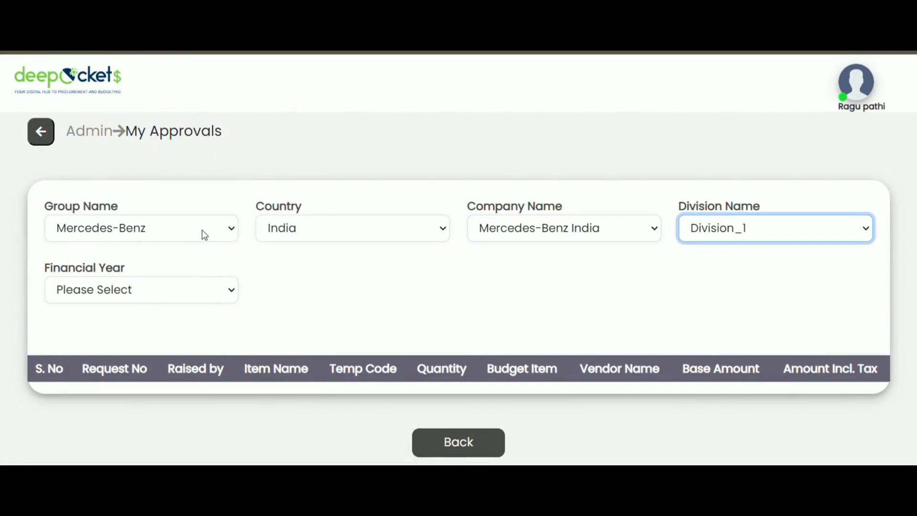
key(Tab)
key(Down)
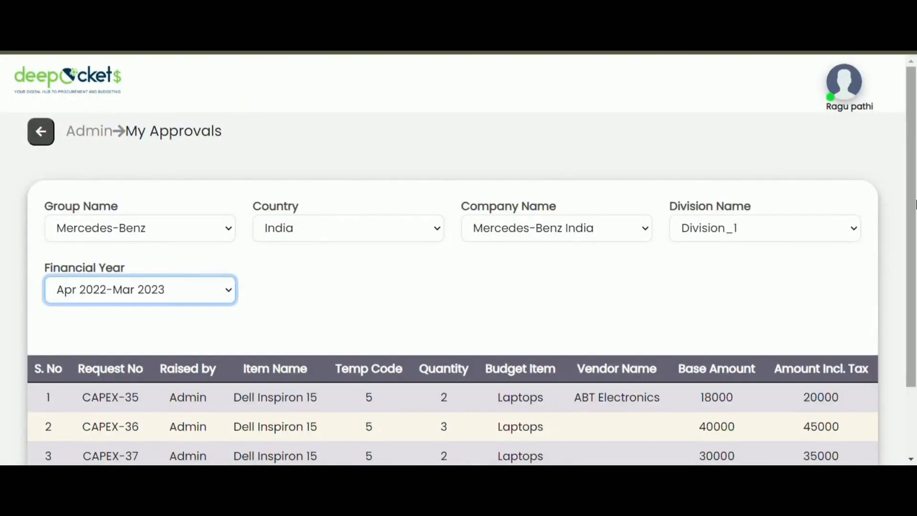
Open CAPEX-37, check its approvers list shows Dept_Head approved, and close it
scroll(635, 400, down, 2)
click(613, 380)
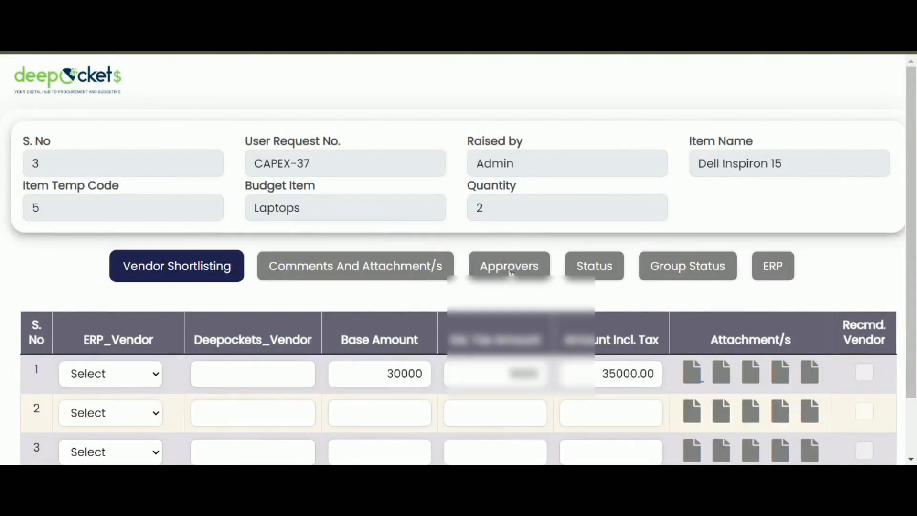
click(510, 276)
scroll(509, 273, down, 2)
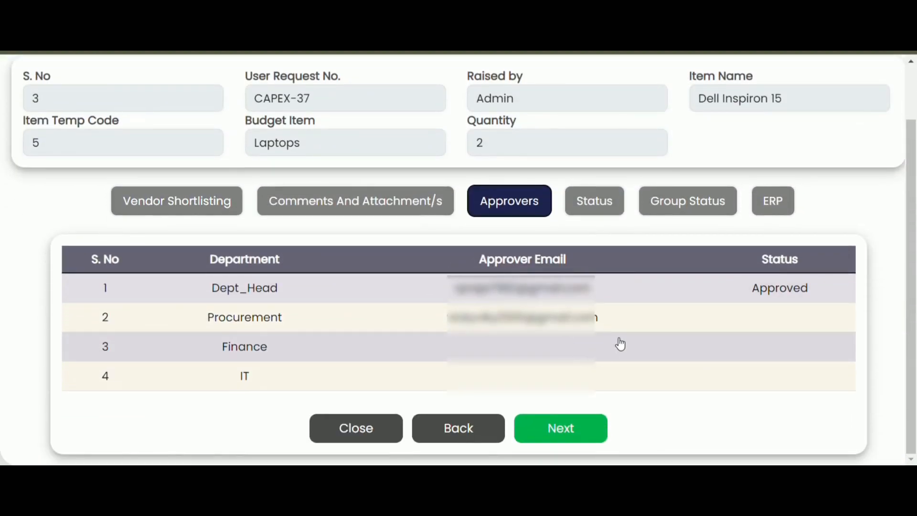
drag(603, 320, 445, 331)
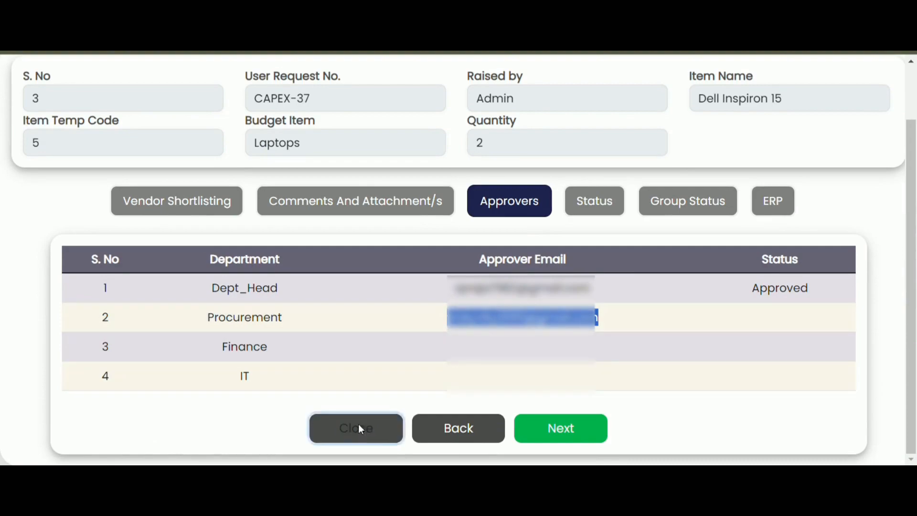
click(360, 428)
click(834, 93)
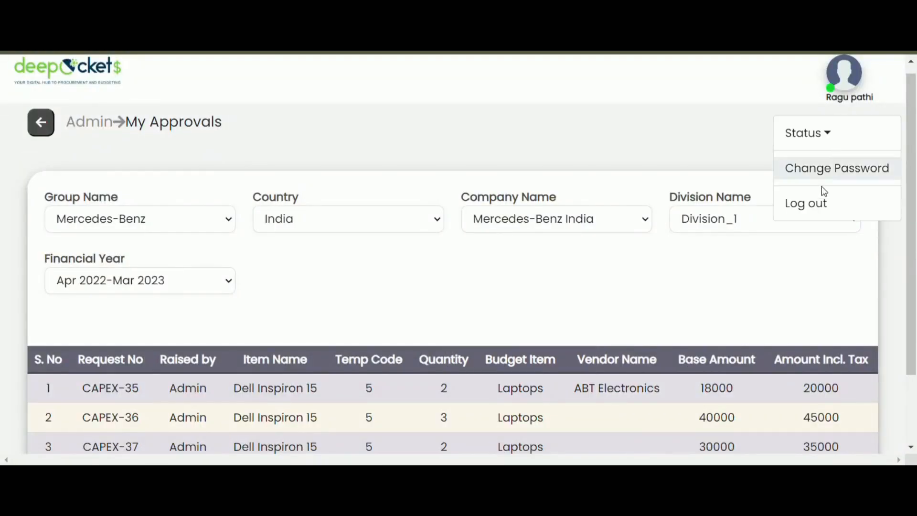
Log out and sign in with the procurement account's e-mail and password
click(827, 203)
click(481, 221)
key(ctrl+v)
key(Tab)
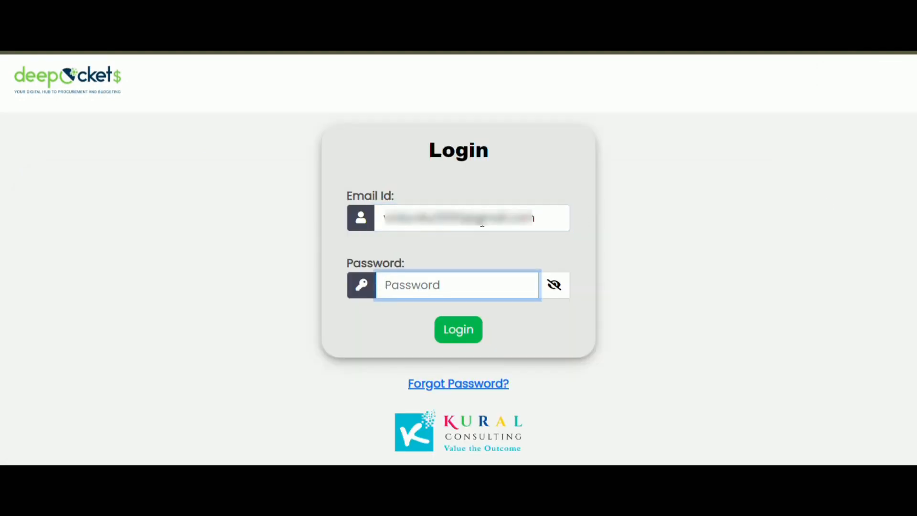
text(v)
key(Return)
Enter as the Procurement role and open its inbox
click(464, 225)
key(Down)
key(Return)
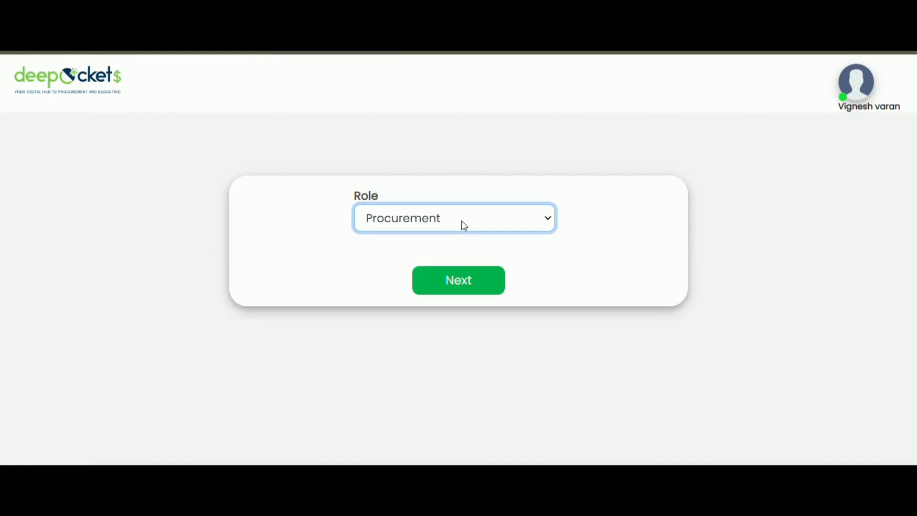
click(471, 279)
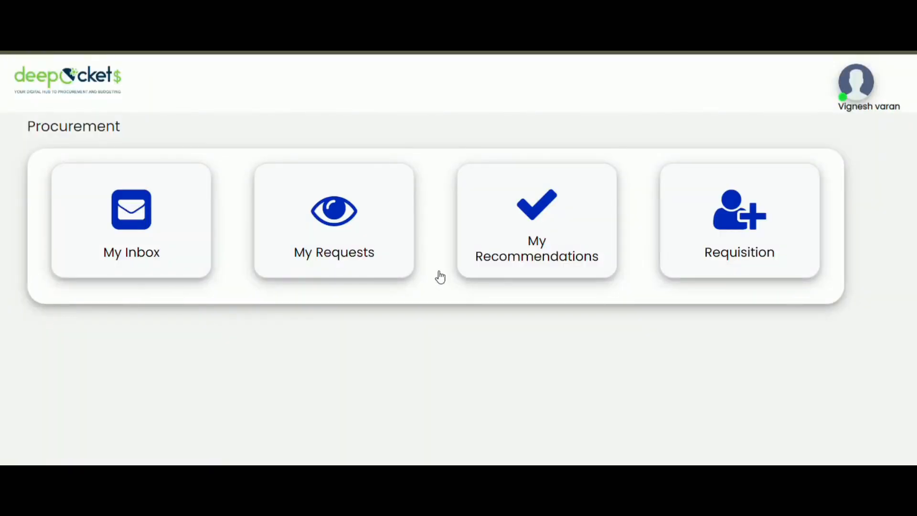
click(193, 243)
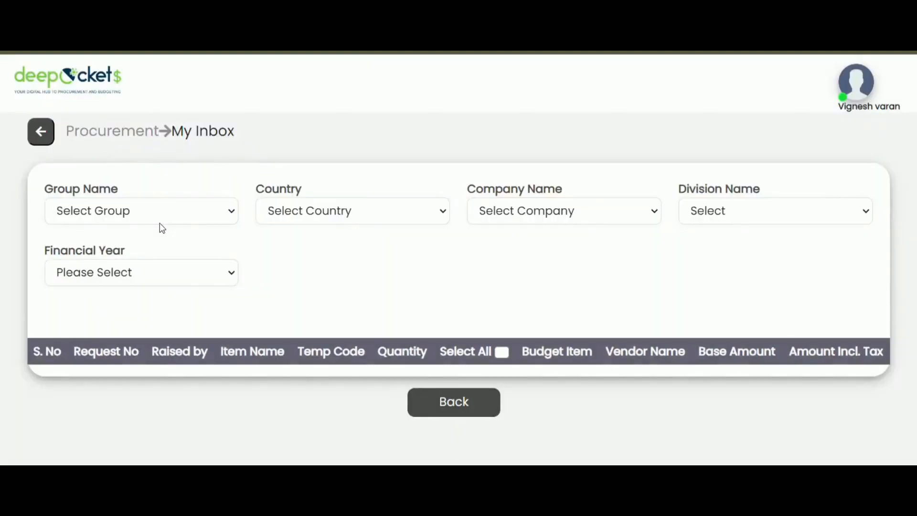
Filter the inbox to Mercedes-Benz, India, Mercedes-Benz India, Division_1 and Apr 2022-Mar 2023
click(159, 223)
key(Down)
key(Down)
key(Down)
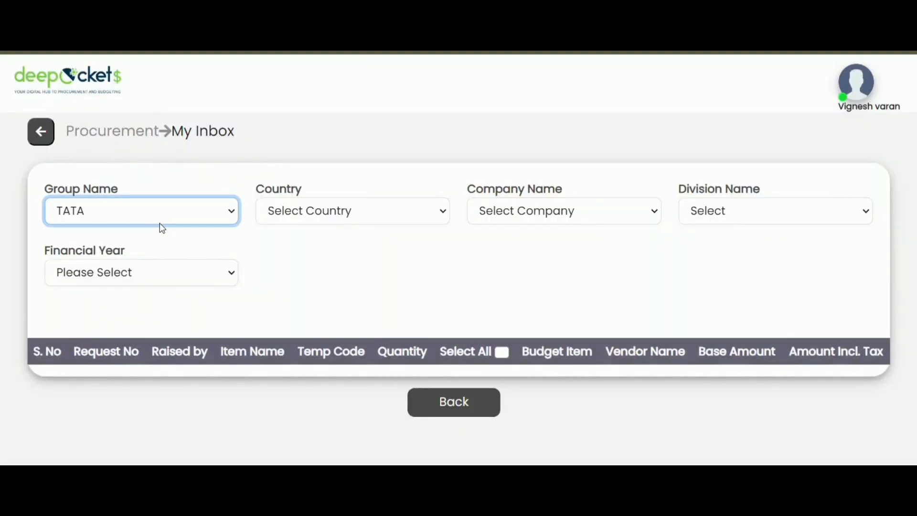
key(Down)
key(Down)
key(Down)
key(Down)
key(Down)
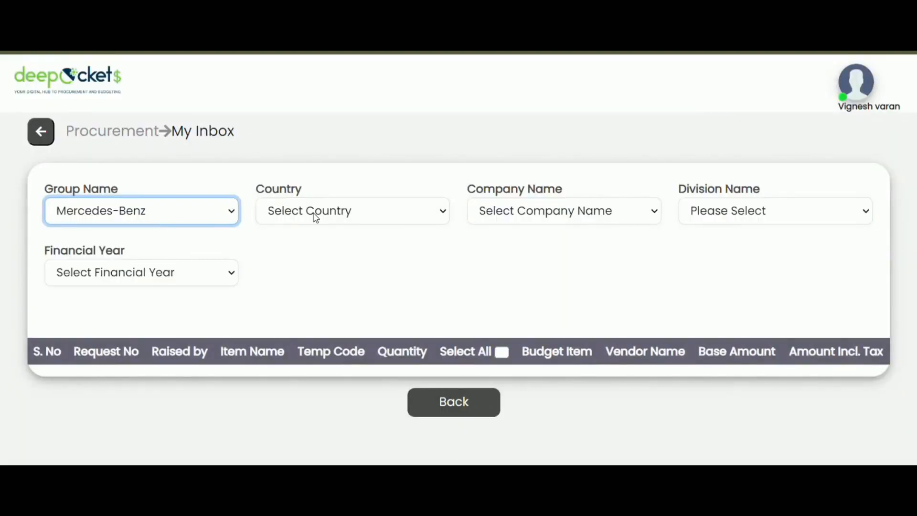
click(315, 217)
key(Down)
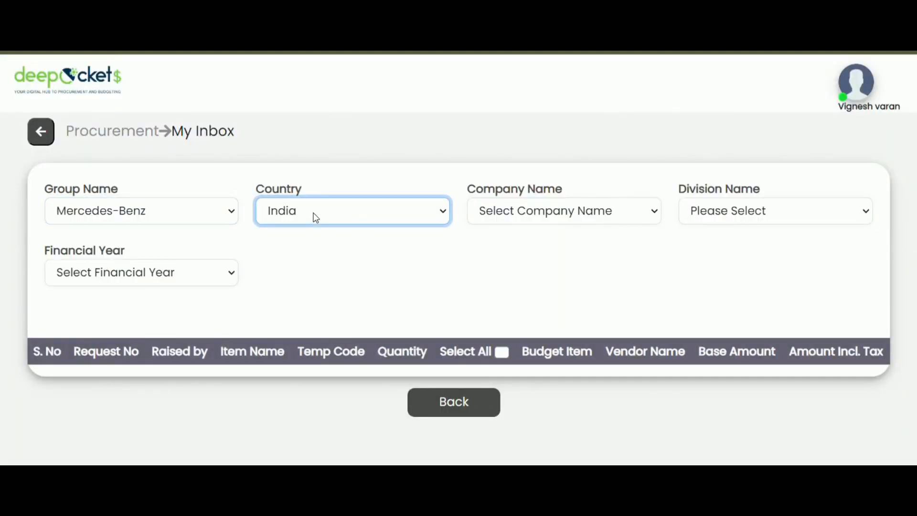
key(Tab)
key(Down)
key(Tab)
key(Down)
key(Tab)
key(Down)
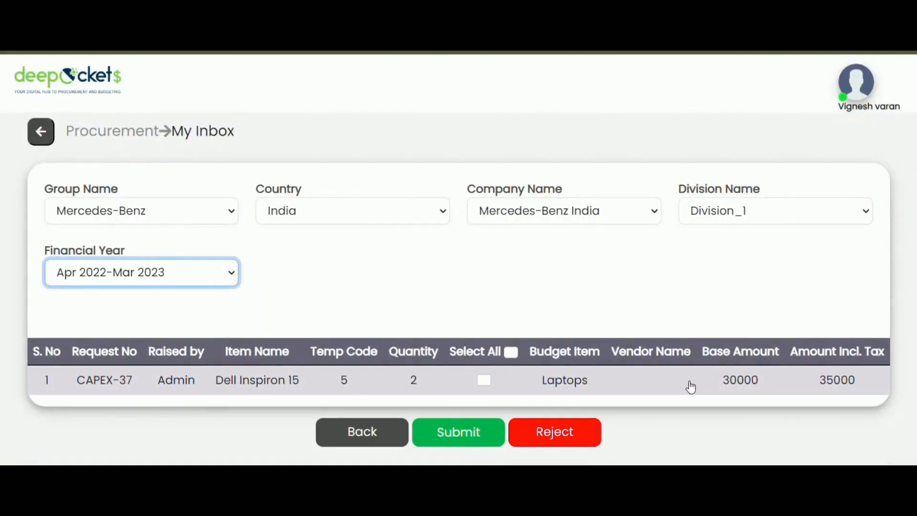
click(686, 381)
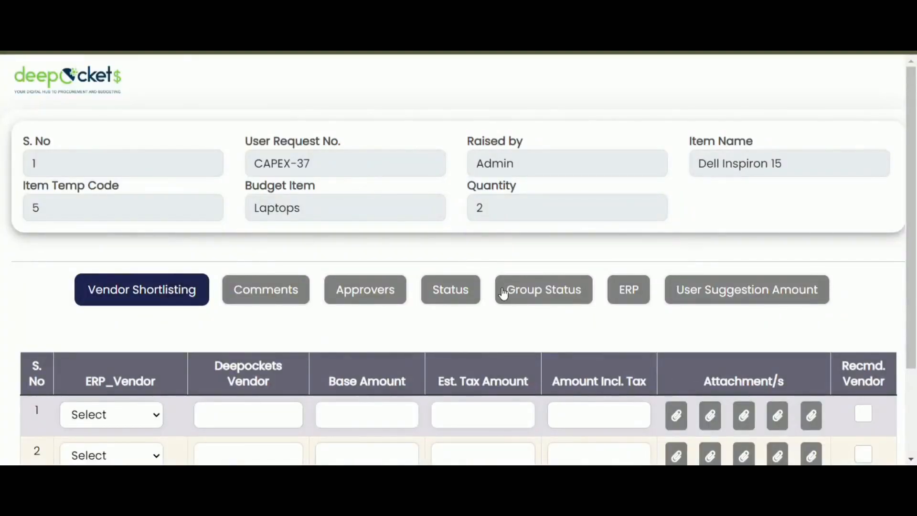
drag(916, 167, 916, 264)
click(155, 299)
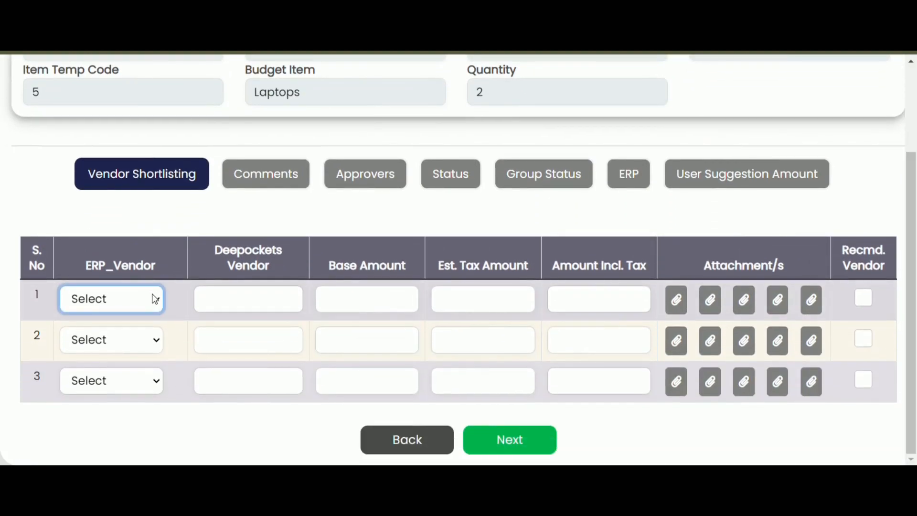
click(190, 423)
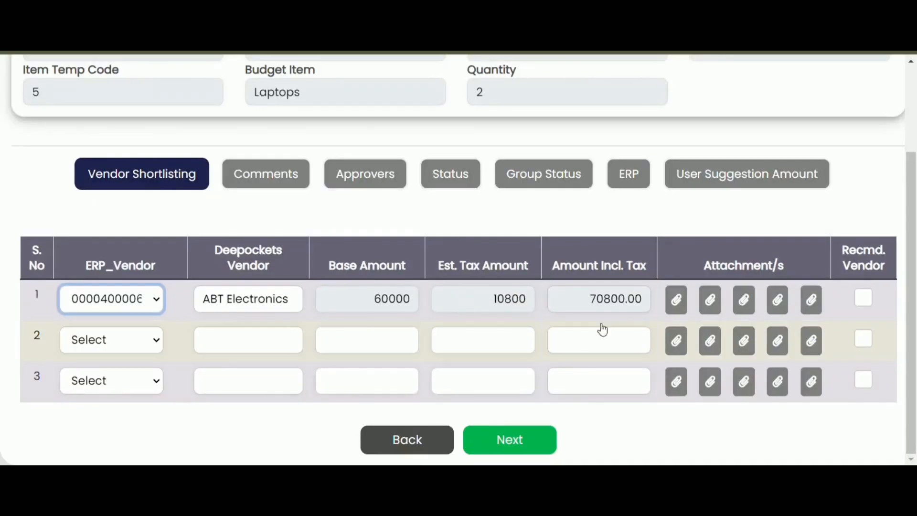
Comment 'vendor negotiation concluded and quotations attached', then submit and close the request
click(295, 176)
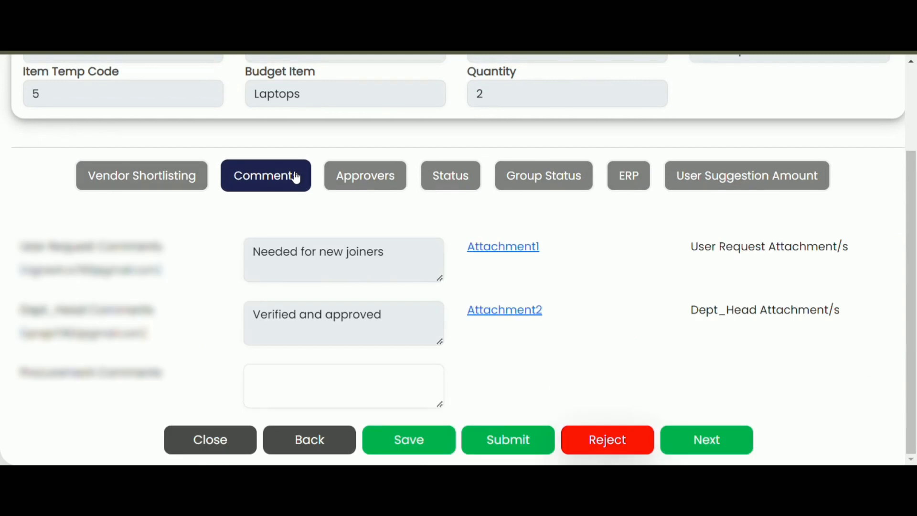
click(366, 392)
text(vendor negotiation concluded and quotations attached)
click(588, 366)
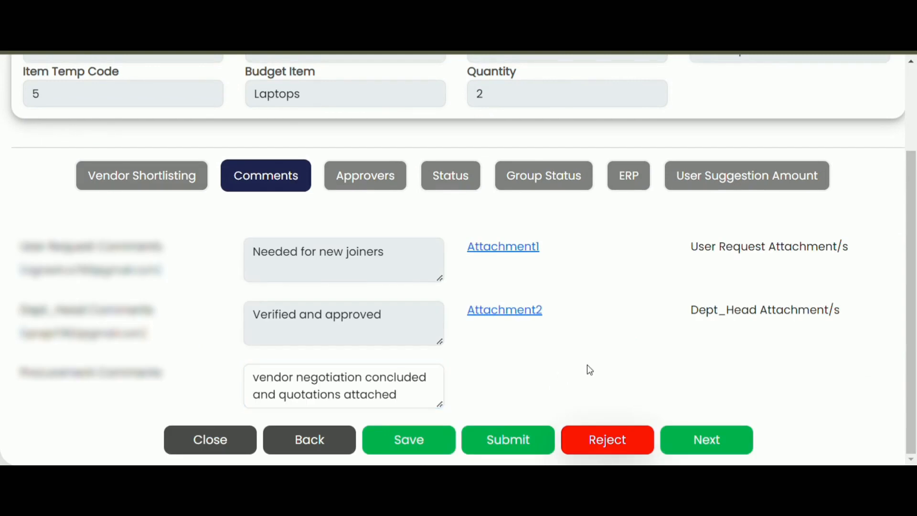
click(167, 193)
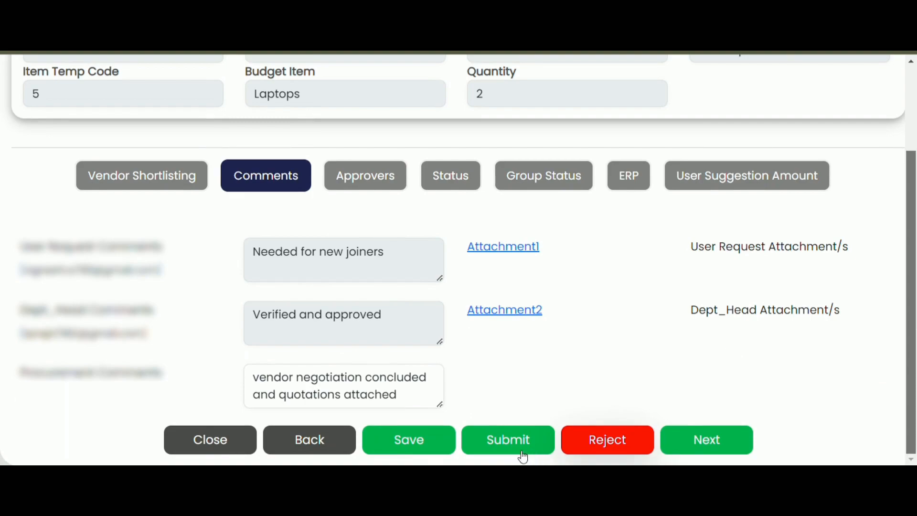
click(511, 444)
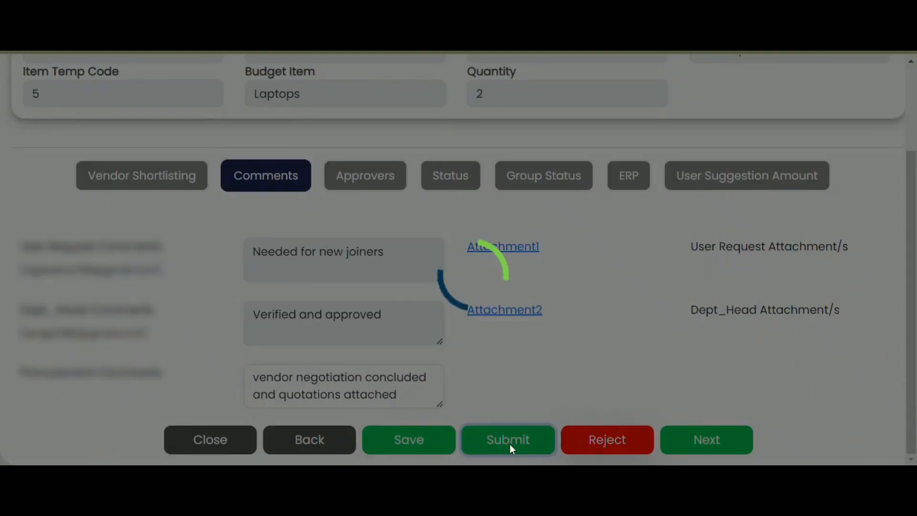
click(336, 452)
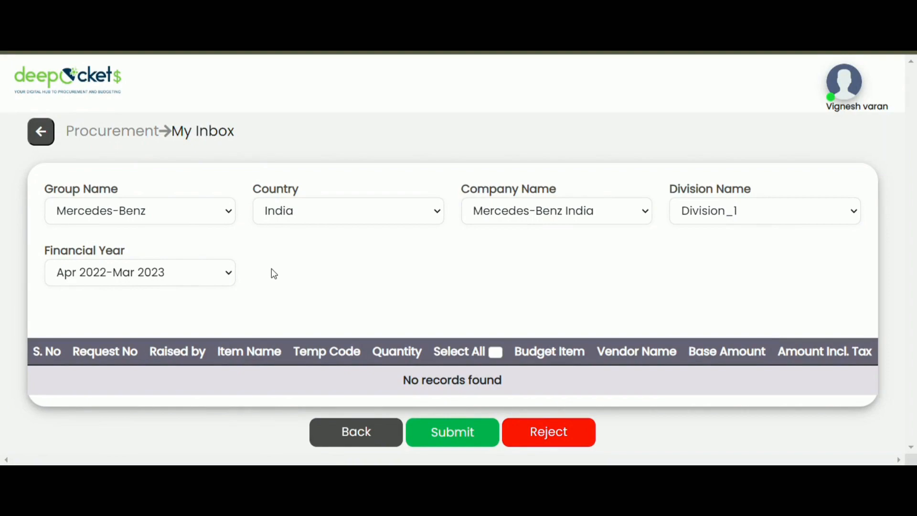
Open Procurement My Approvals filtered to Mercedes-Benz India, Division_1, Apr 2022-Mar 2023
click(127, 127)
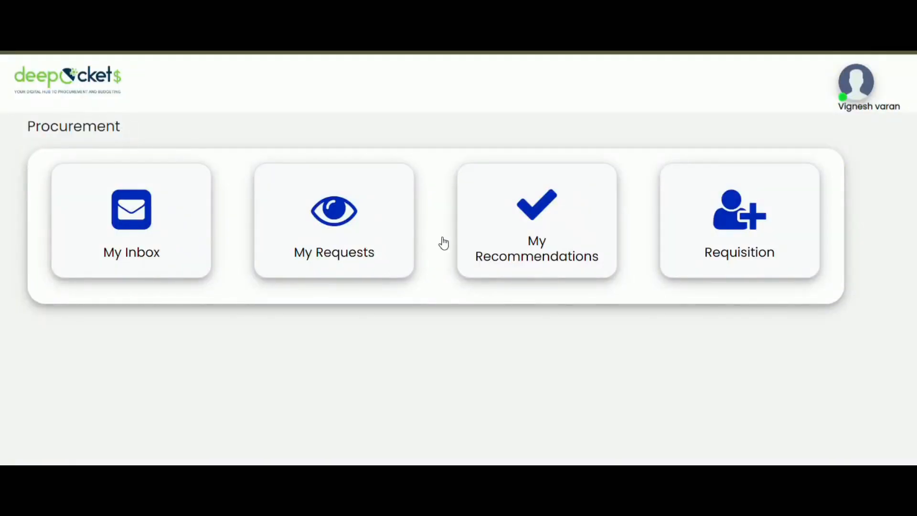
click(443, 243)
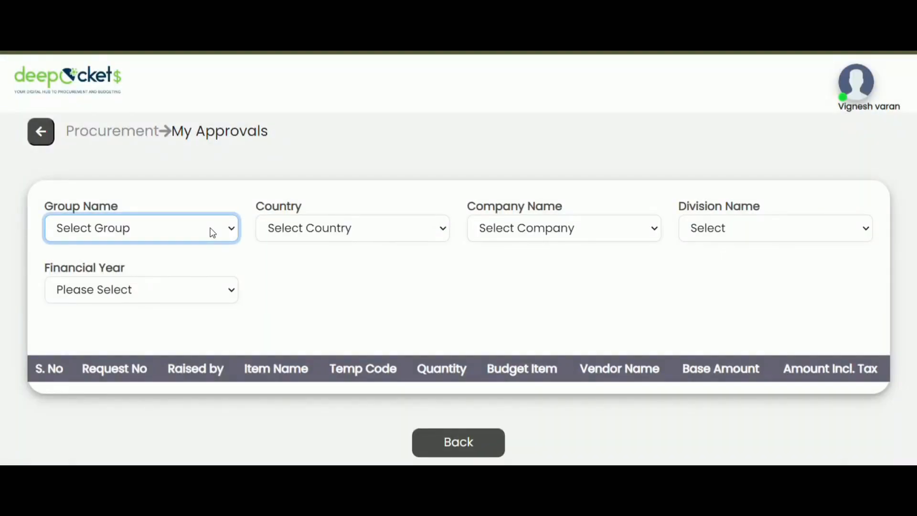
key(Down)
key(Down)
key(Down)
key(Down)
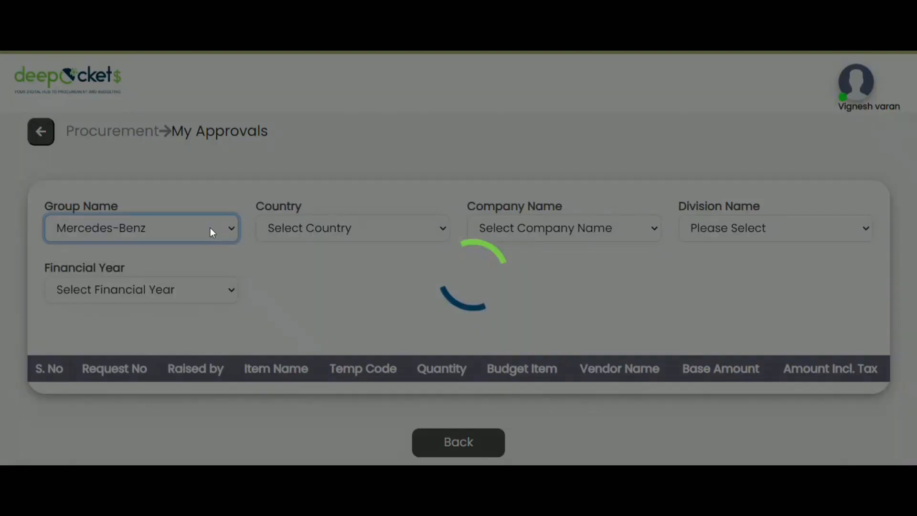
key(Tab)
key(Down)
key(Tab)
key(Down)
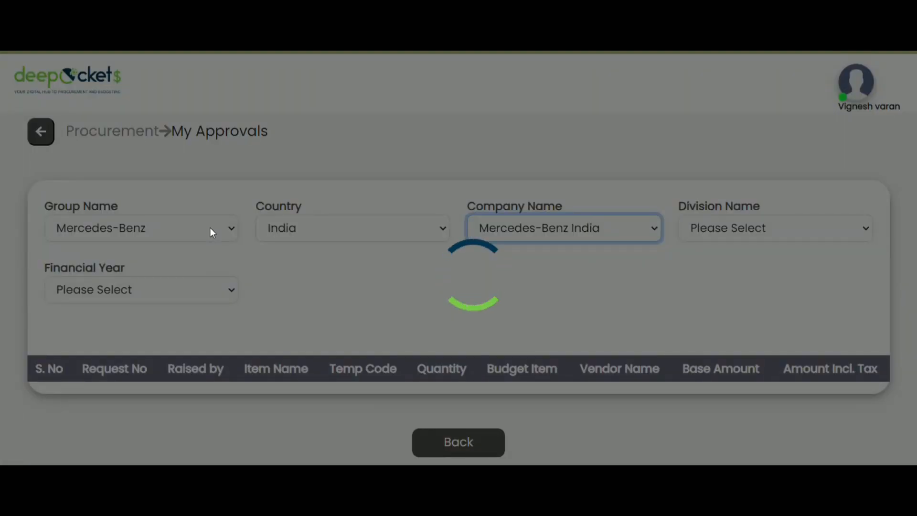
key(Tab)
key(Down)
key(Tab)
key(Down)
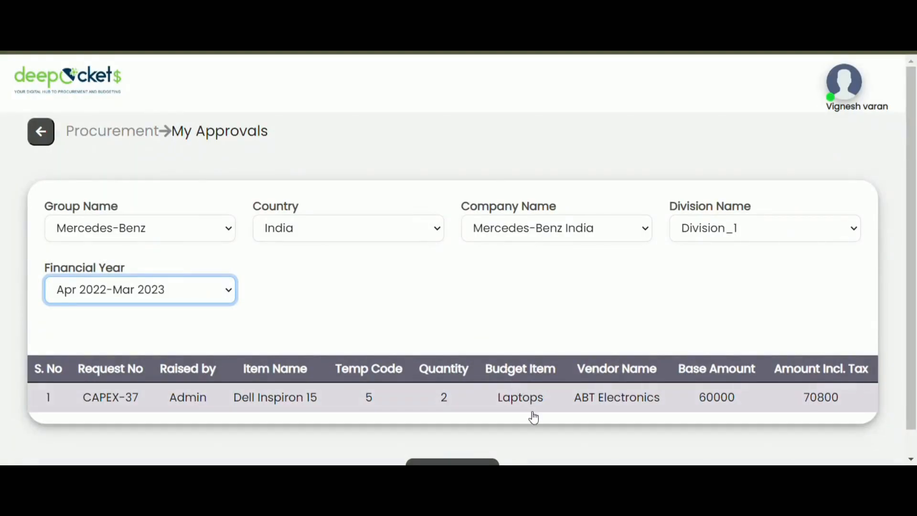
Open CAPEX-37 and confirm Dept_Head and Procurement both show Approved, then close it
click(524, 408)
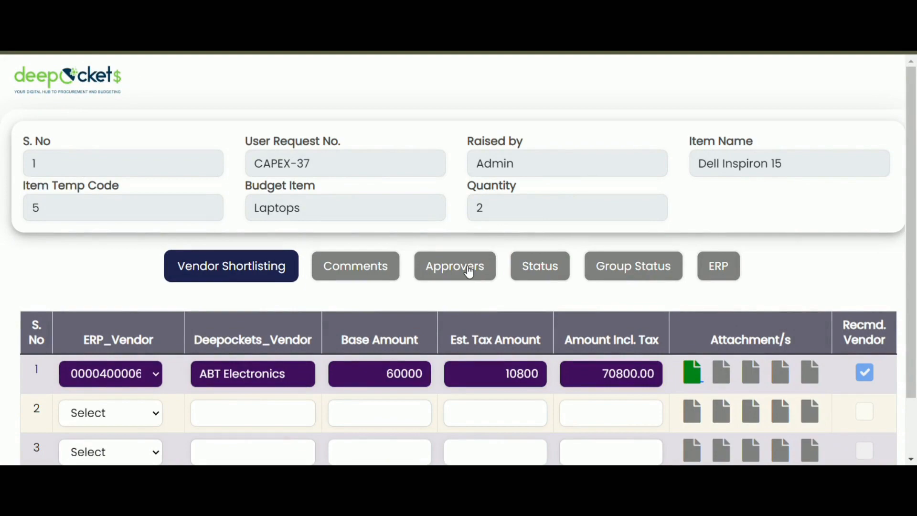
click(470, 271)
drag(595, 348, 459, 348)
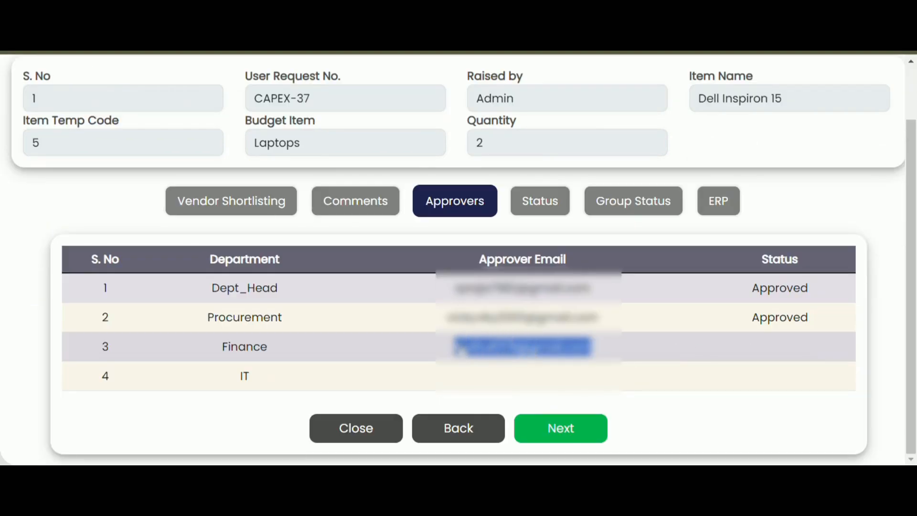
click(357, 429)
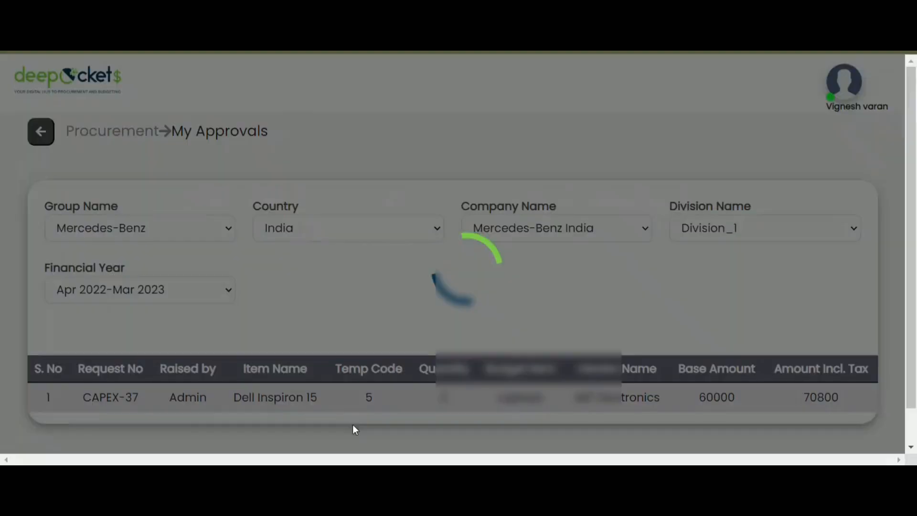
click(853, 90)
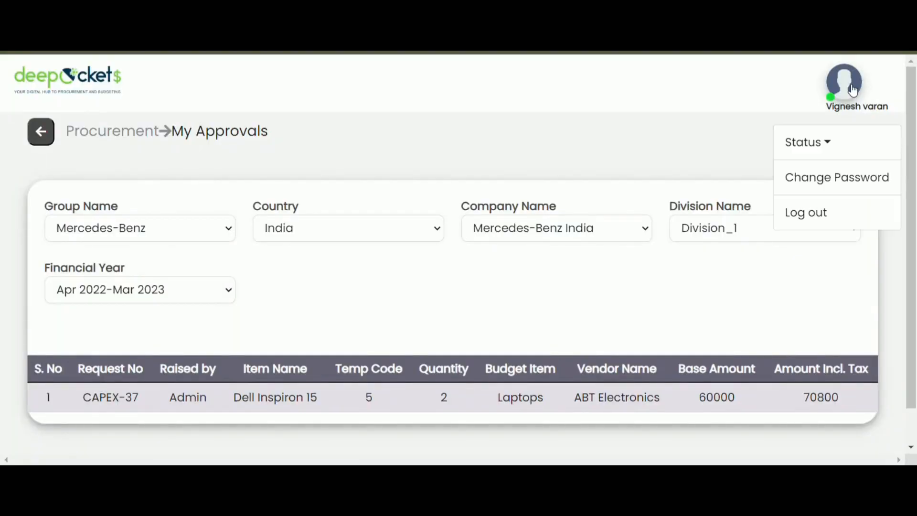
Log out and sign in with the Finance user's e-mail and password
click(841, 209)
click(460, 225)
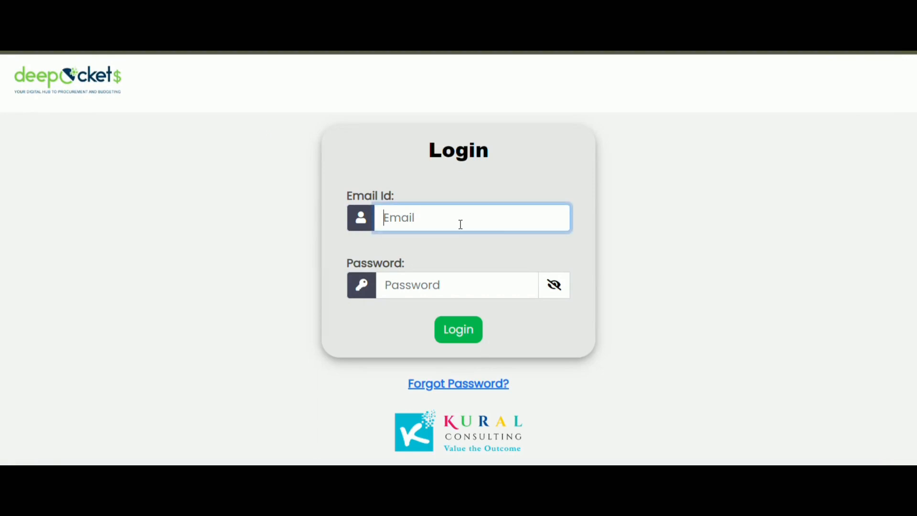
key(ctrl+v)
key(Tab)
text(•)
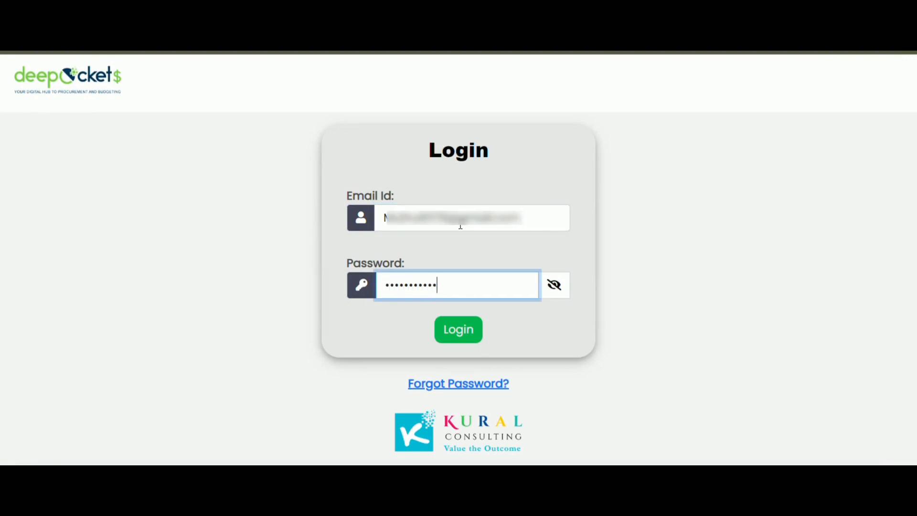
text(••••••••••)
key(Return)
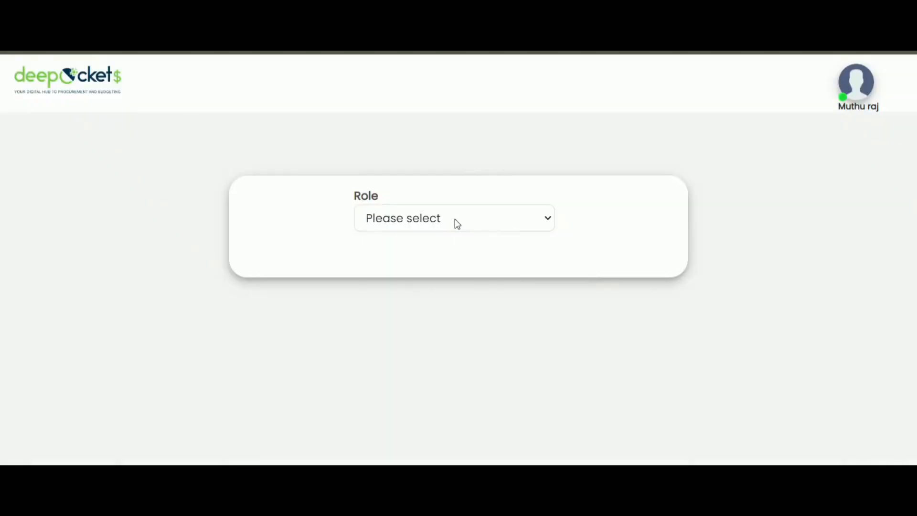
Enter as the Finance role and open its inbox
click(455, 219)
key(Down)
key(Down)
key(Return)
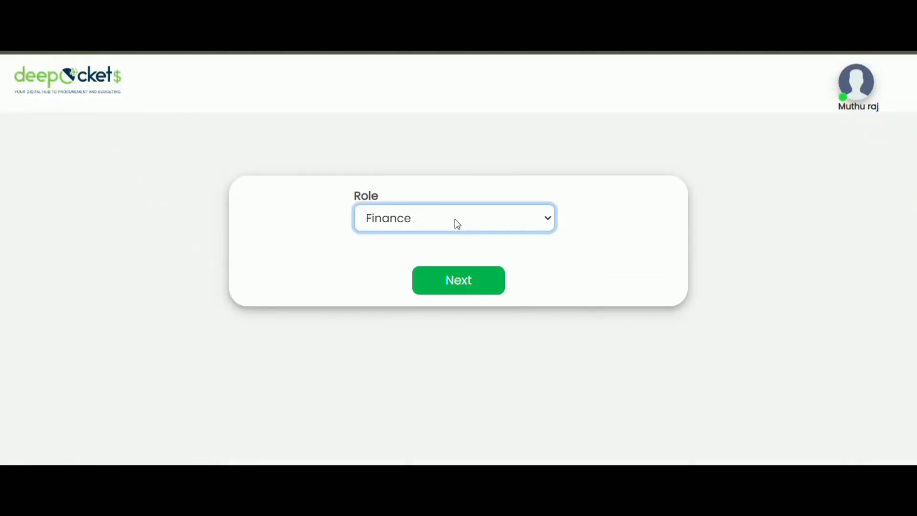
click(460, 290)
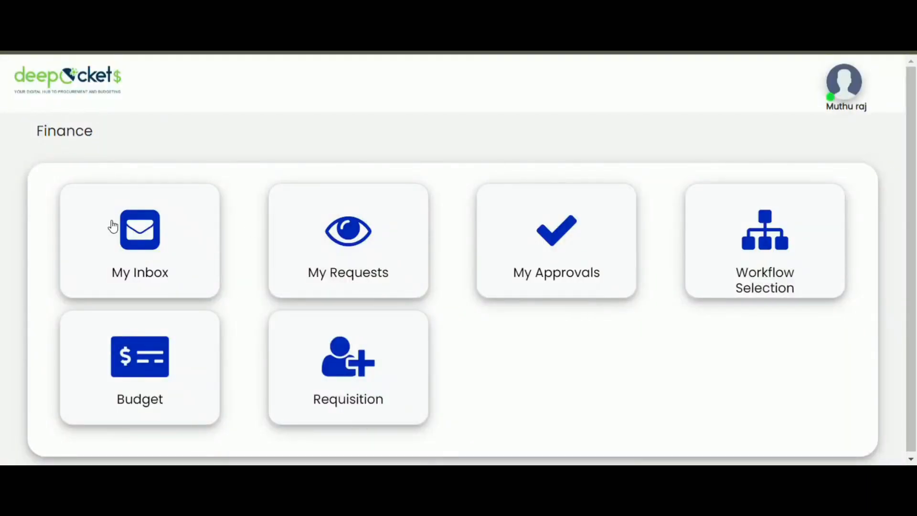
click(115, 226)
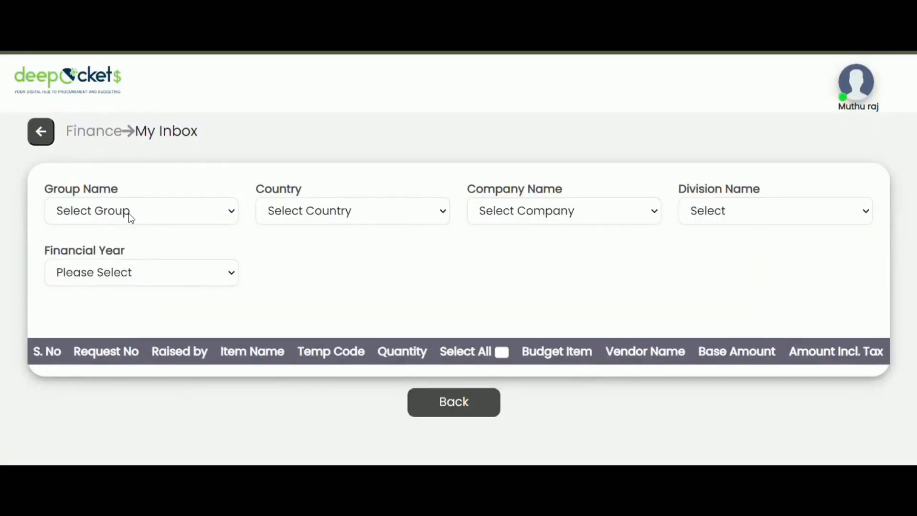
Filter to Mercedes-Benz, India, Mercedes-Benz India, Division_1, Apr 2022-Mar 2023 and open CAPEX-37
click(128, 213)
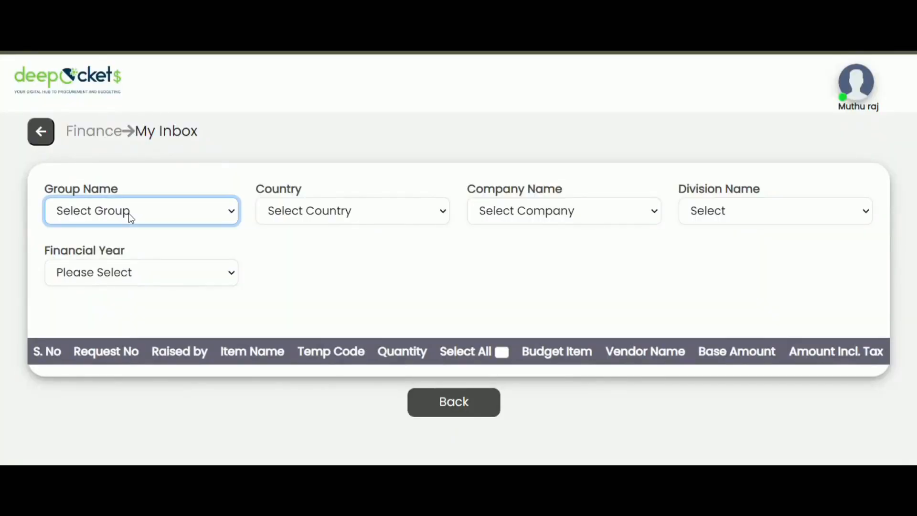
key(Down)
key(Down)
key(Down)
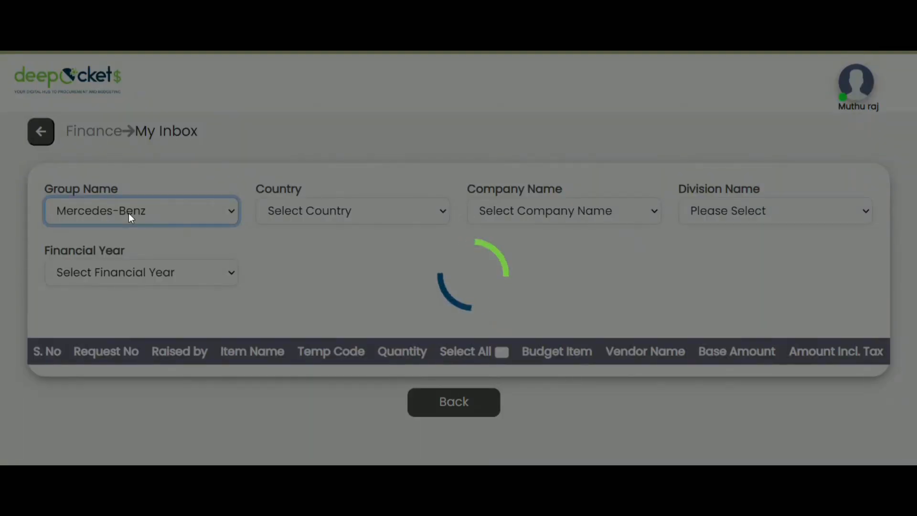
key(Tab)
key(Down)
key(Tab)
key(Down)
key(Tab)
key(Down)
key(Tab)
key(Down)
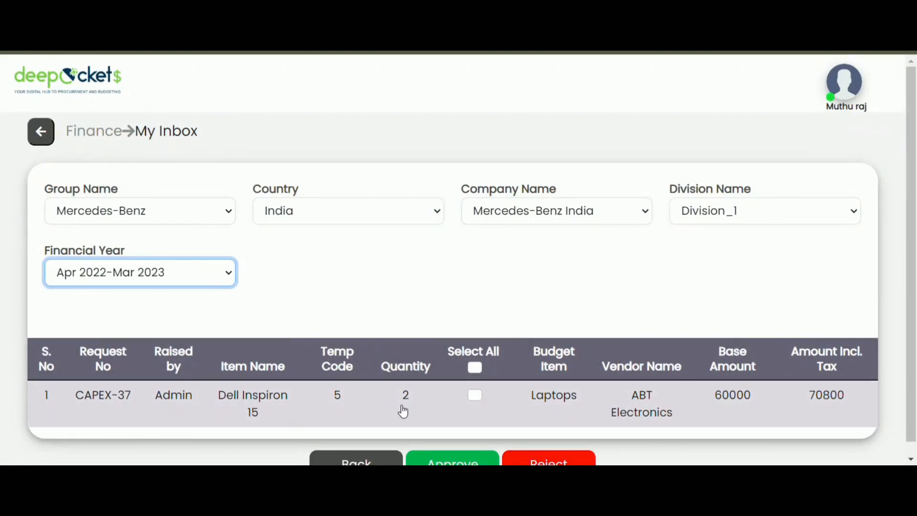
click(397, 405)
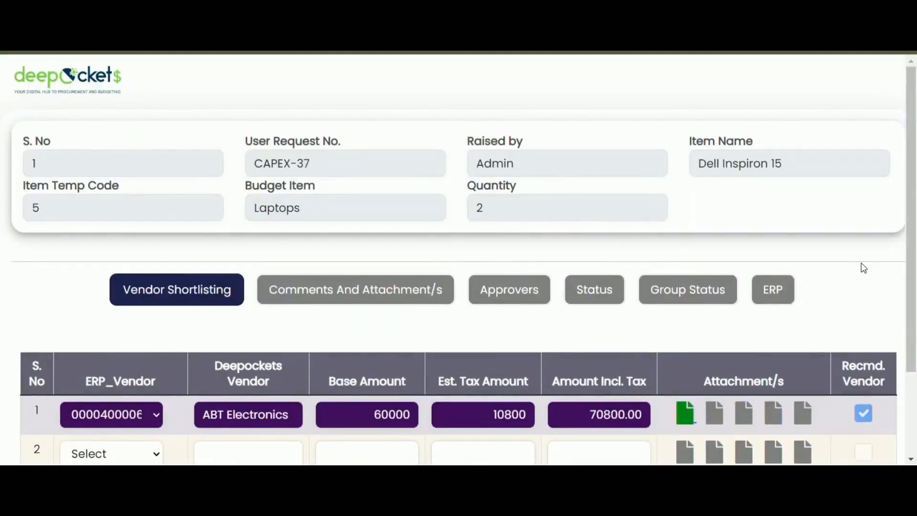
Comment 'Verified and approved', attach Sample.pdf, approve CAPEX-37 as Finance and close it
click(402, 288)
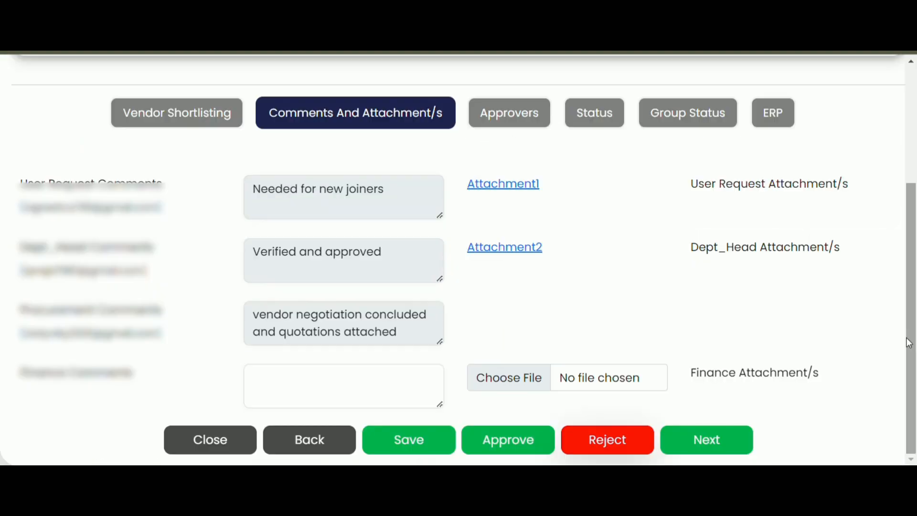
click(304, 394)
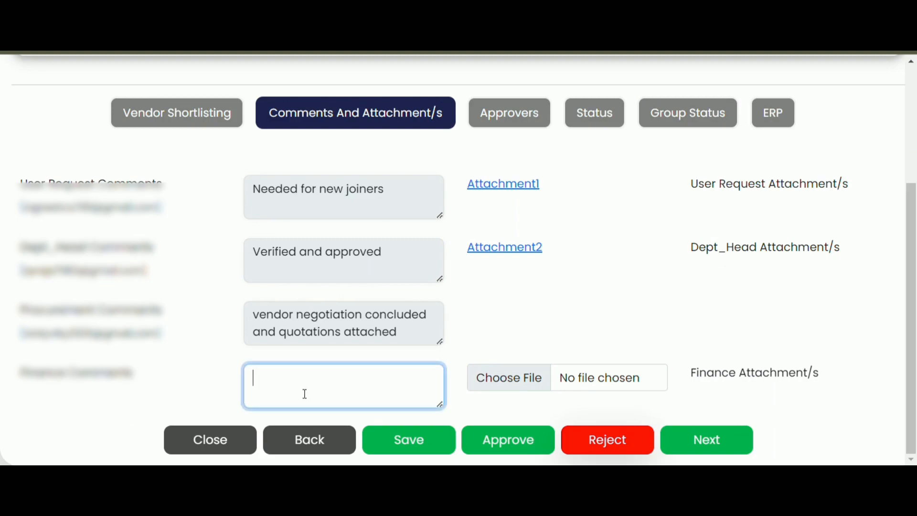
text(Verified and approved)
click(509, 378)
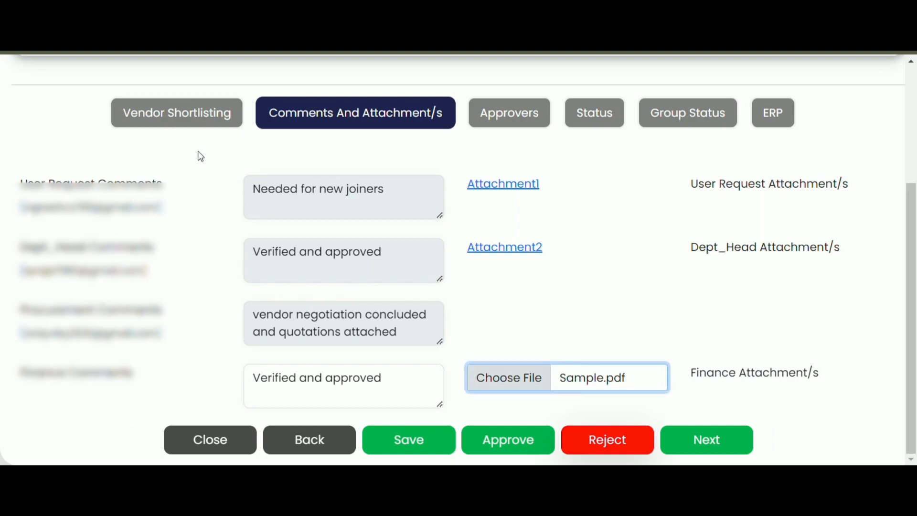
click(521, 441)
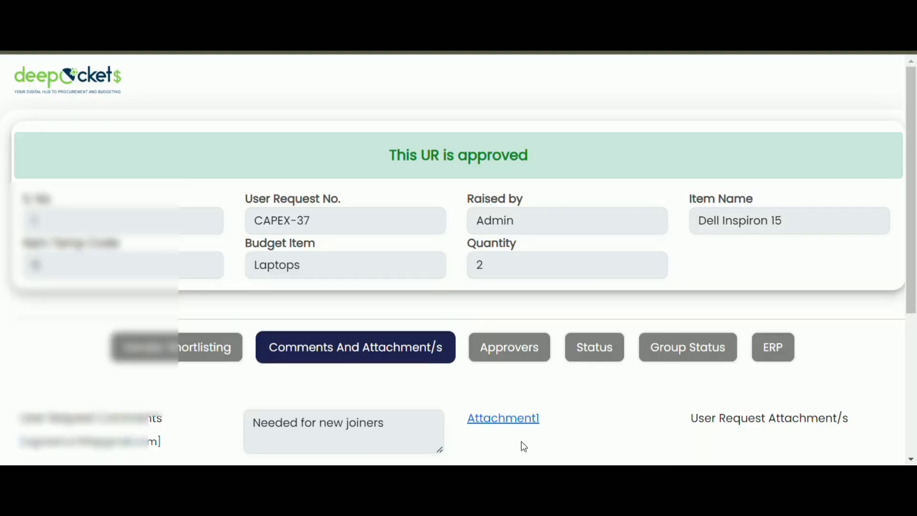
scroll(521, 441, down, 5)
click(376, 436)
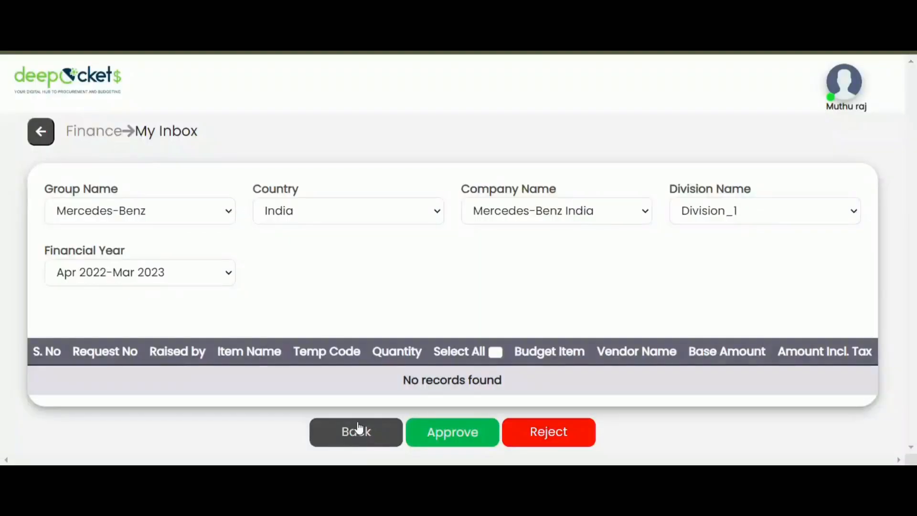
Open Finance My Approvals and check CAPEX-37's Dept_Head, Procurement and Finance steps show Approved
click(87, 139)
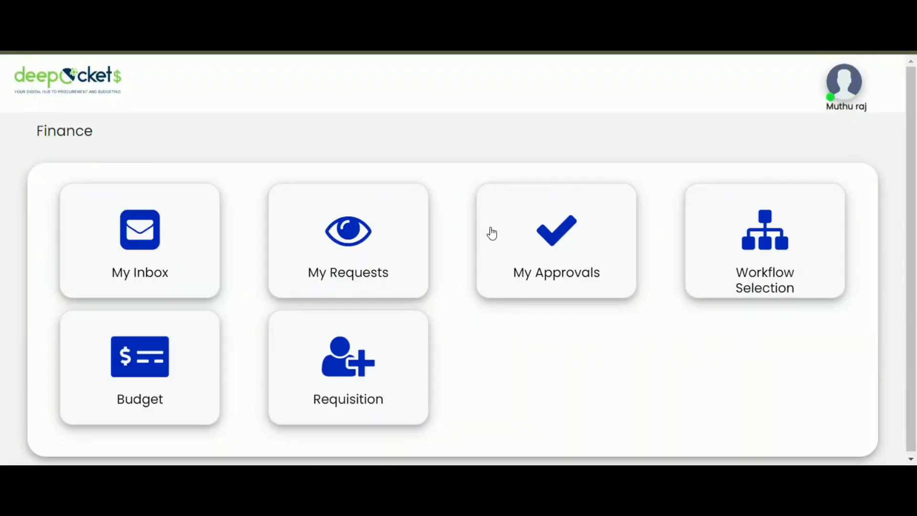
click(588, 249)
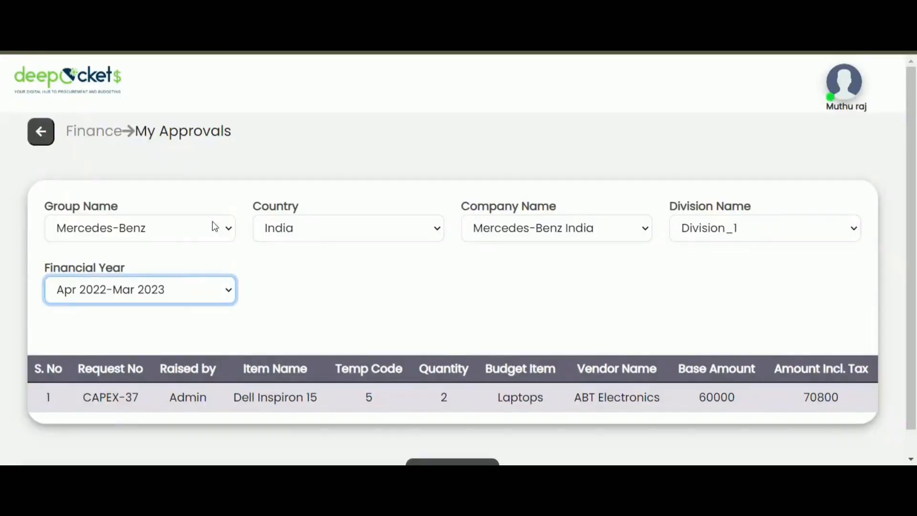
click(383, 404)
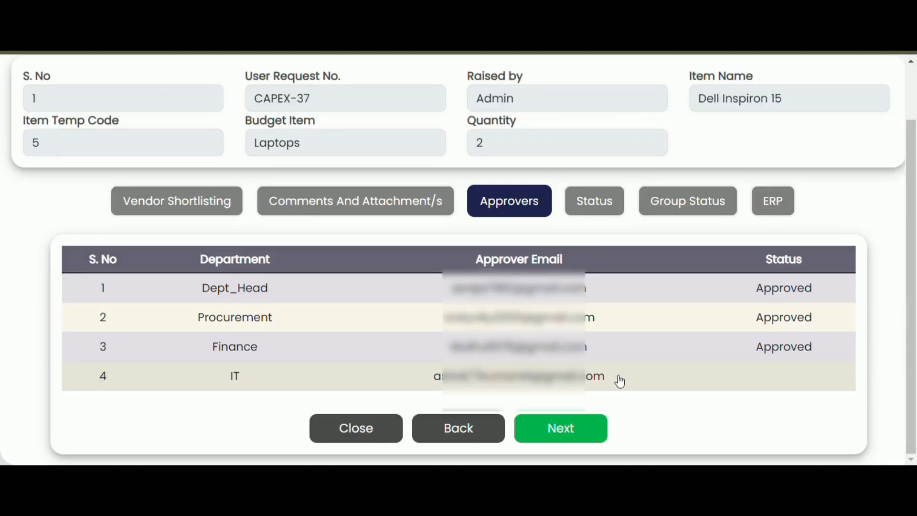
drag(620, 381, 440, 389)
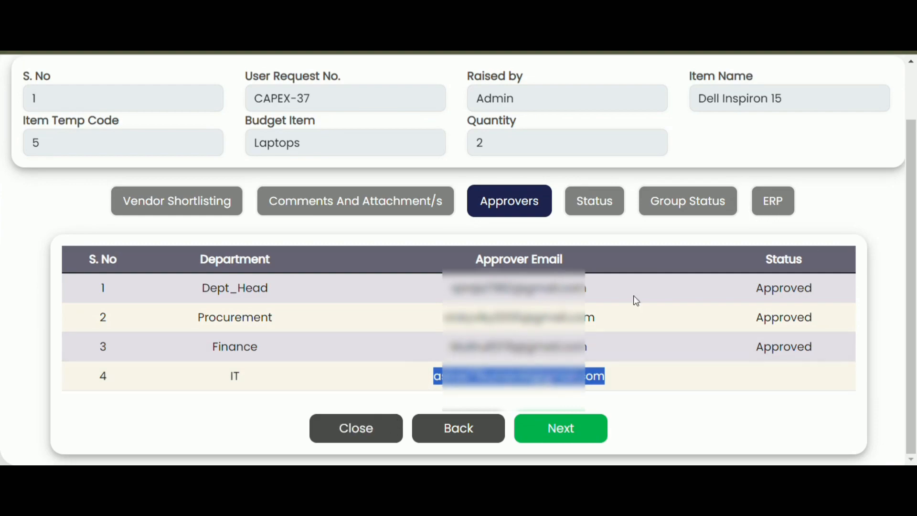
click(372, 421)
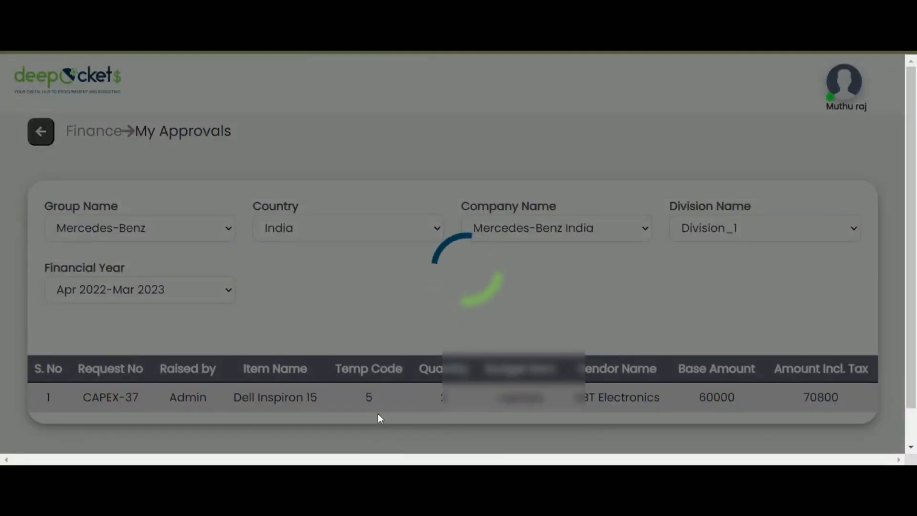
Log out of Finance and sign in with the IT user's e-mail and password
click(845, 88)
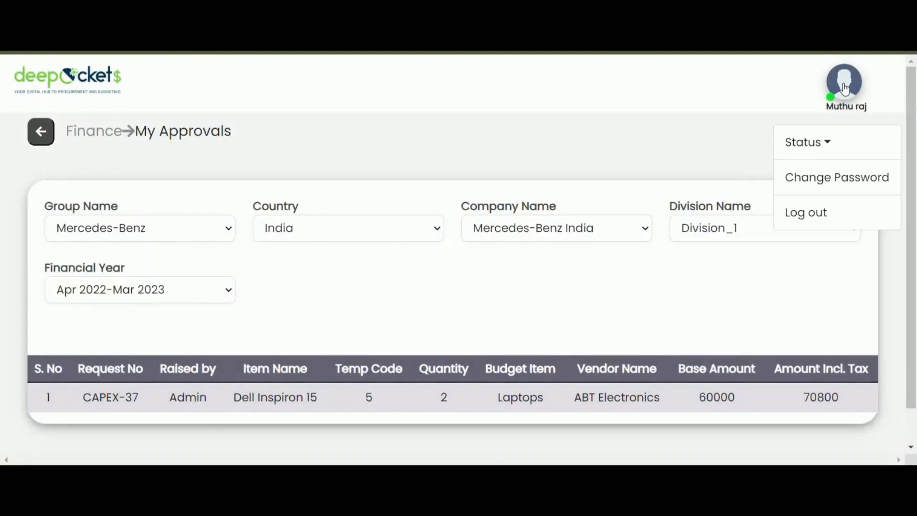
click(818, 212)
click(483, 221)
key(ctrl+v)
key(Tab)
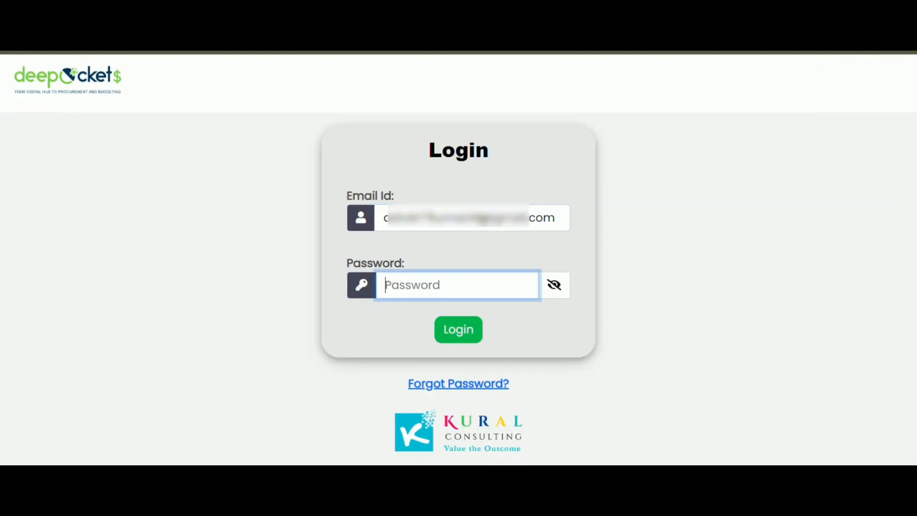
text(•)
key(Return)
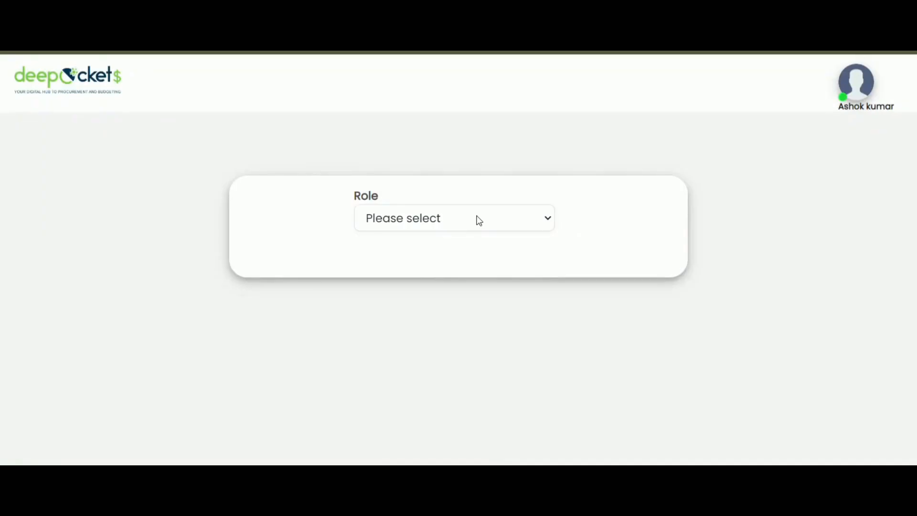
Choose the IT role and continue to the IT dashboard
click(479, 221)
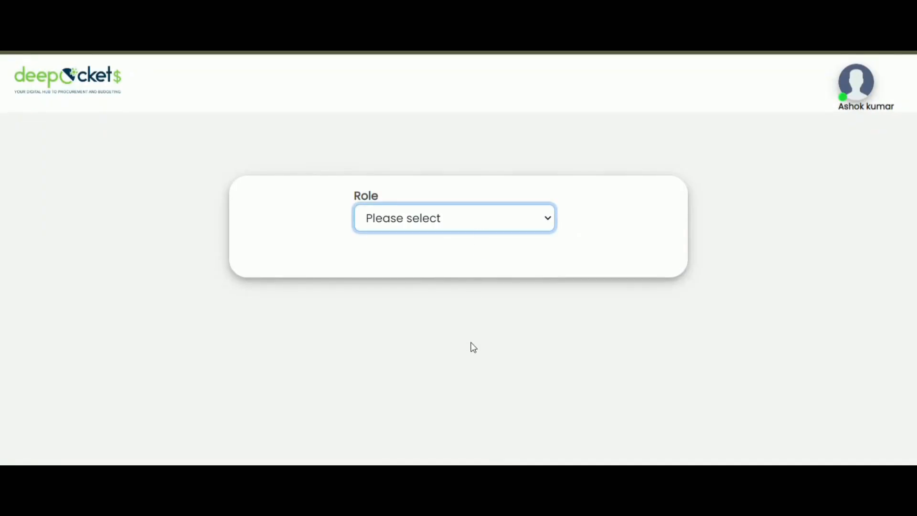
click(473, 368)
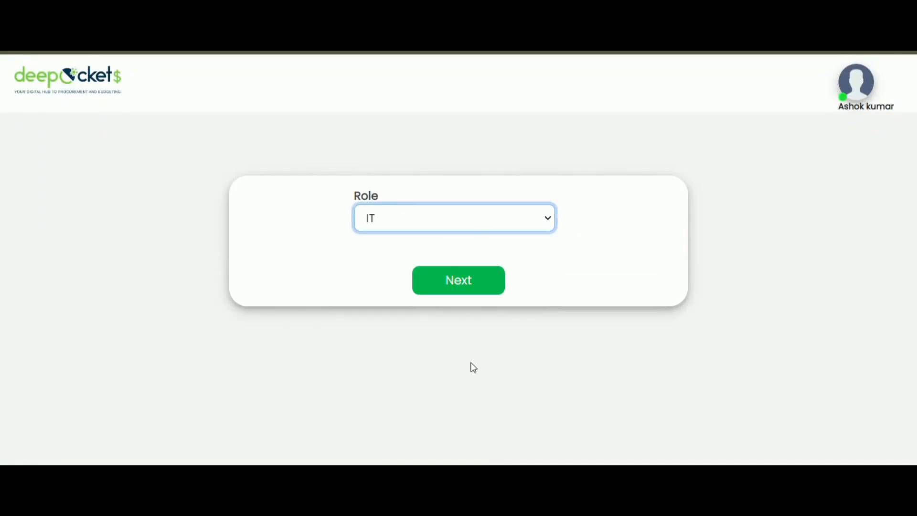
click(453, 285)
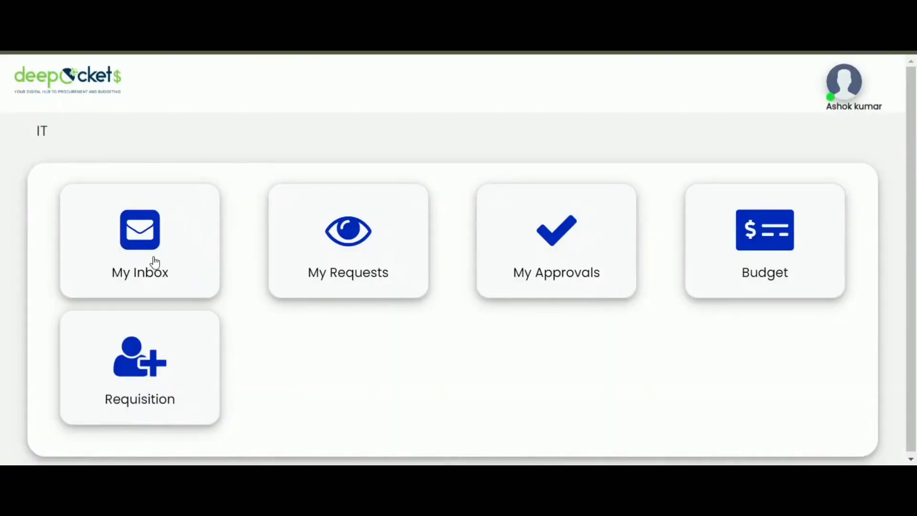
Filter the IT inbox to Mercedes-Benz, India, Mercedes-Benz India, Division_1 and Apr 2022-Mar 2023
click(155, 262)
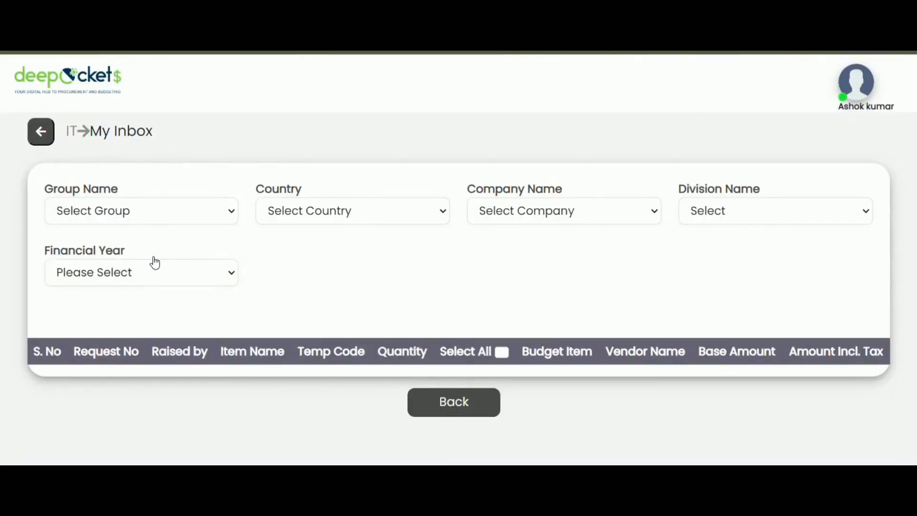
click(149, 224)
key(Down)
key(Down)
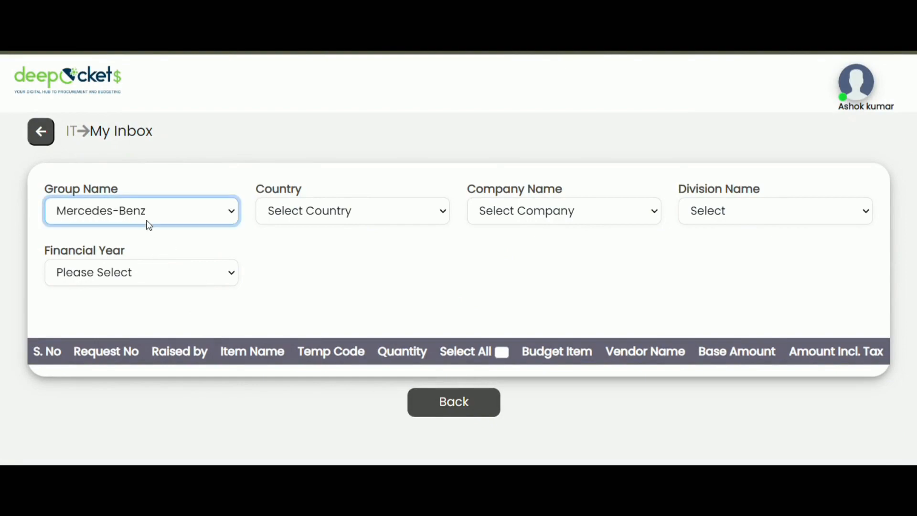
key(Tab)
key(Down)
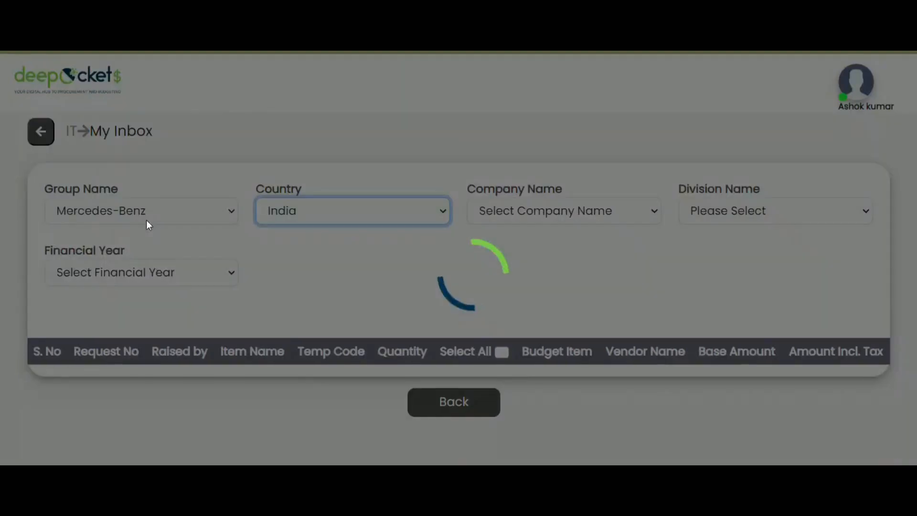
key(Tab)
key(Down)
key(Tab)
key(Down)
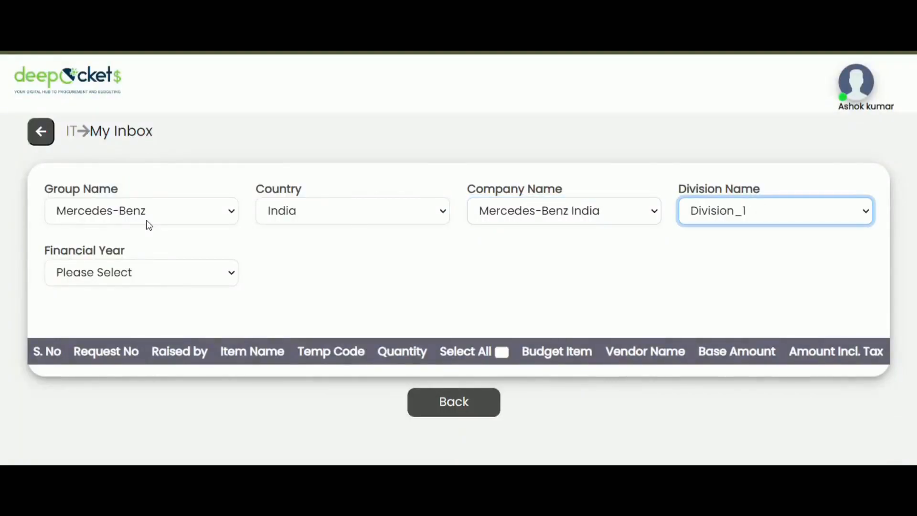
key(Tab)
key(Down)
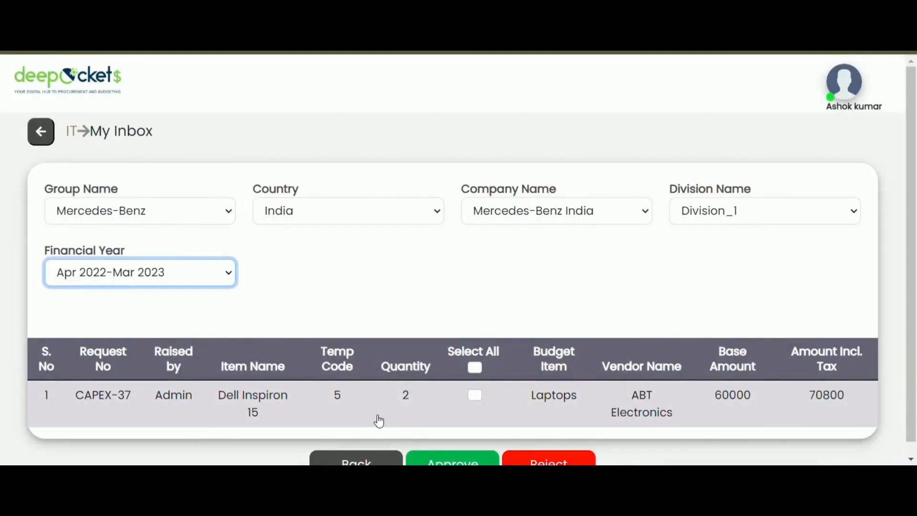
Open CAPEX-37, comment 'Approved', approve it as IT, and close the request
click(375, 416)
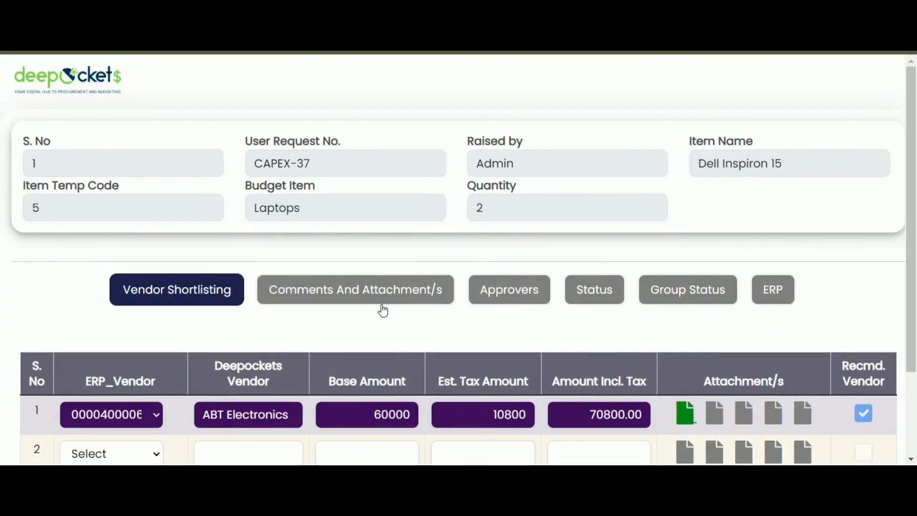
click(432, 298)
click(307, 397)
text(Approved)
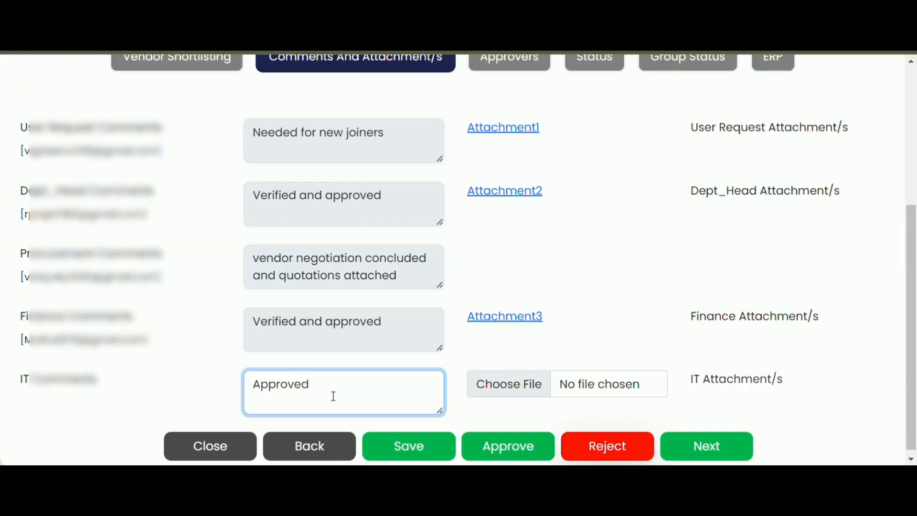
click(498, 454)
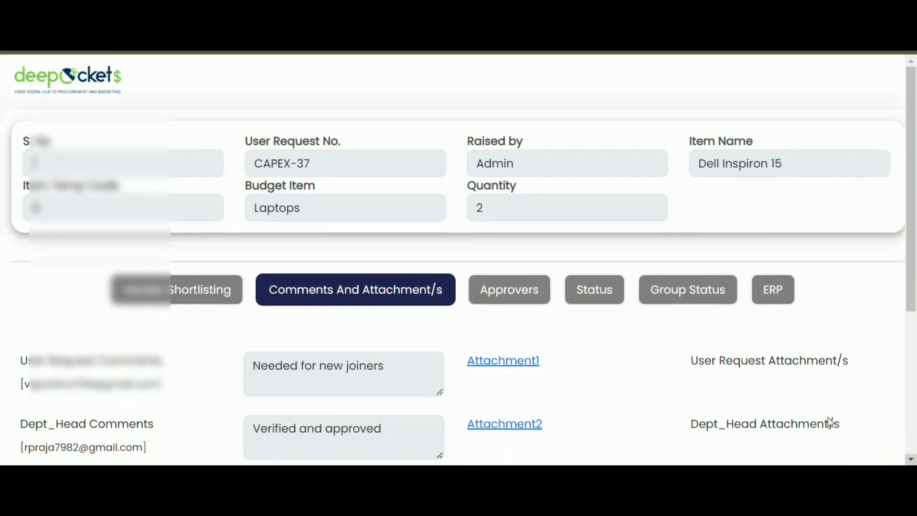
scroll(916, 209, down, 5)
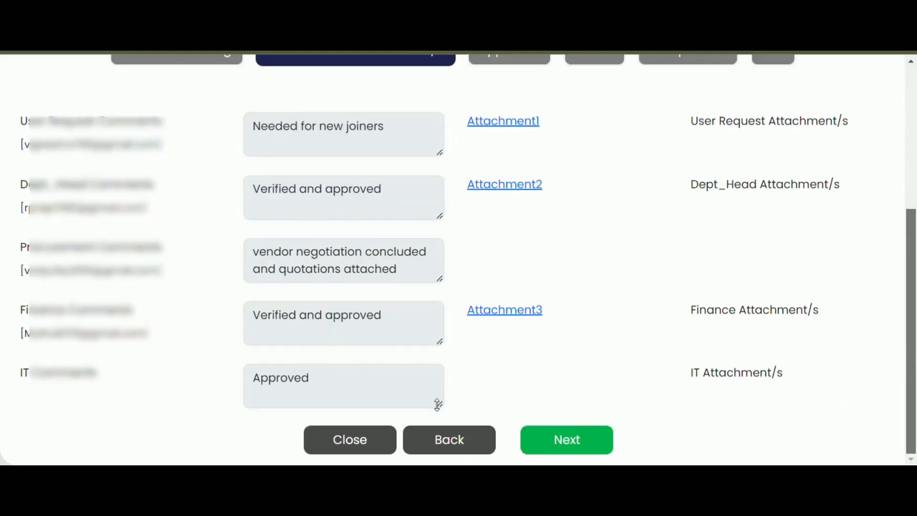
click(351, 449)
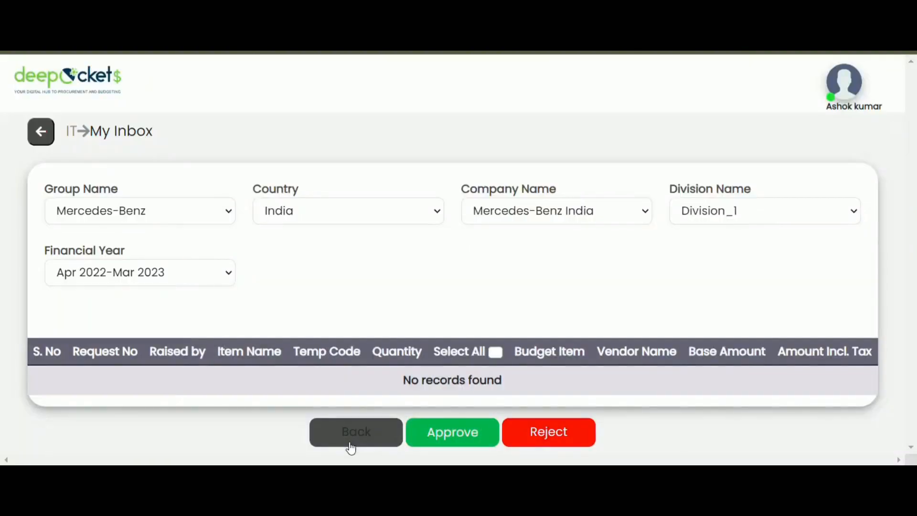
Back on the IT dashboard, check that CAPEX-37 is listed under My Approvals
click(78, 140)
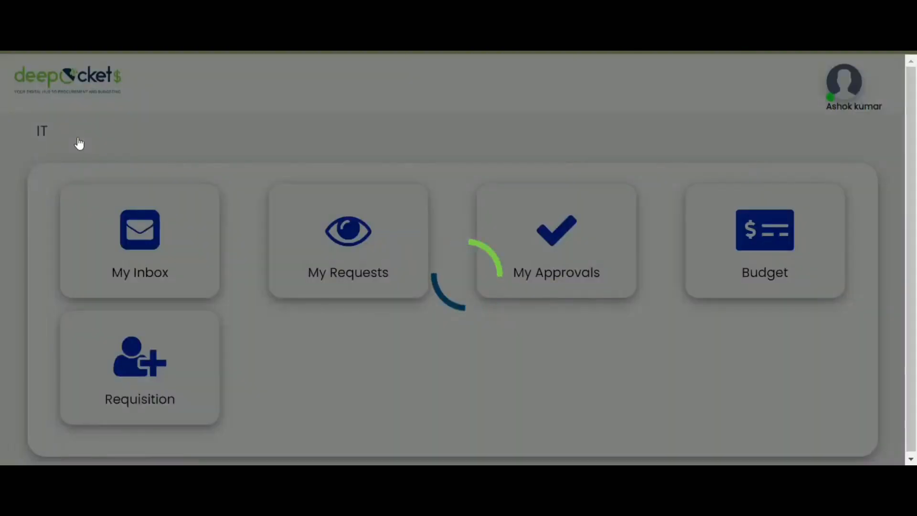
click(573, 277)
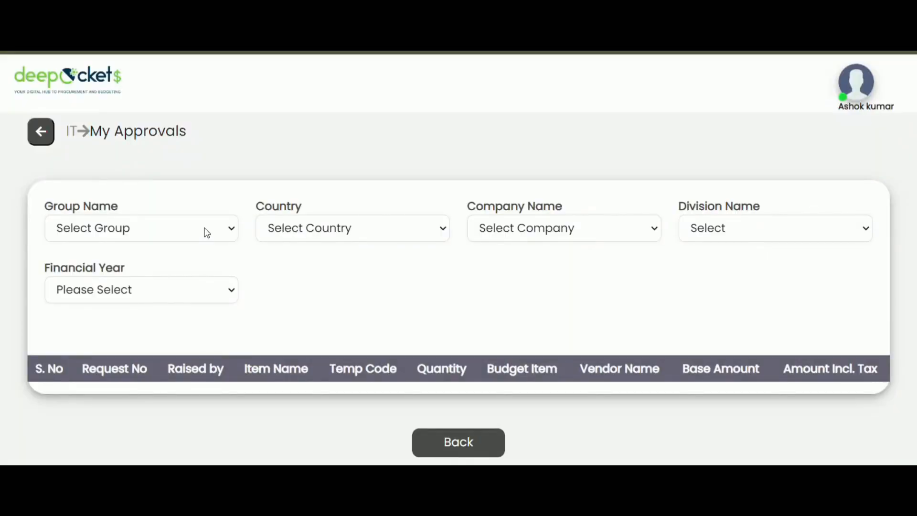
click(207, 232)
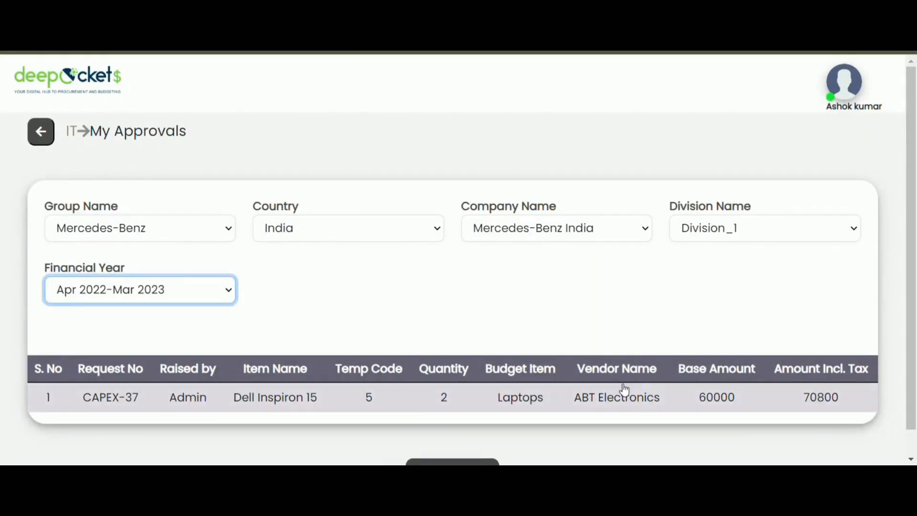
Log out of the IT account and sign in as the finance user with the Finance role
click(850, 82)
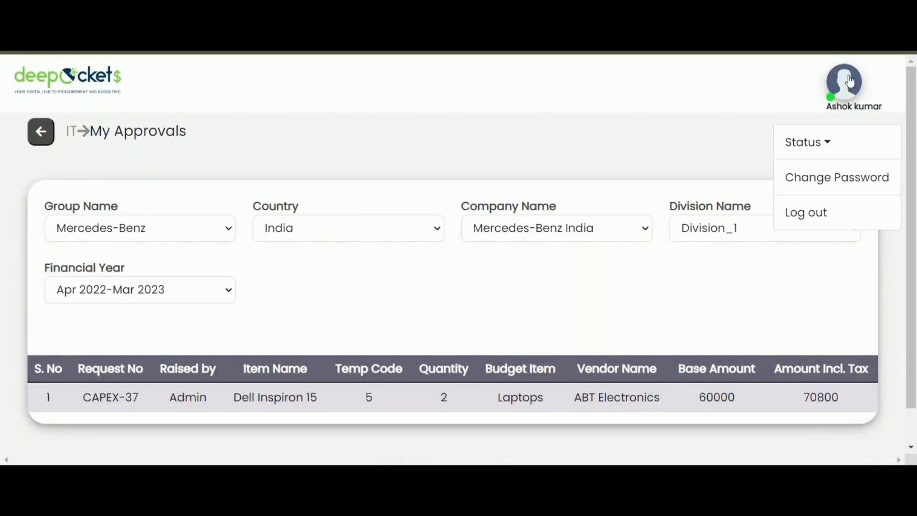
click(830, 226)
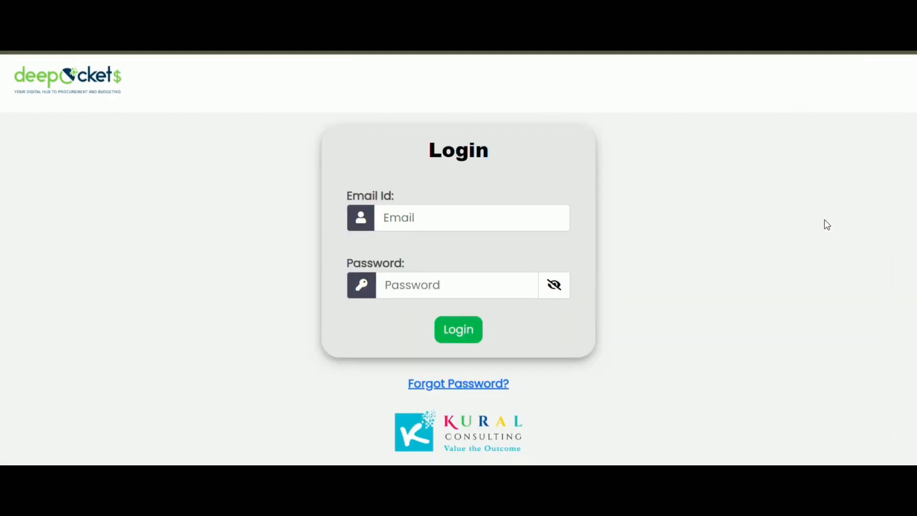
click(458, 225)
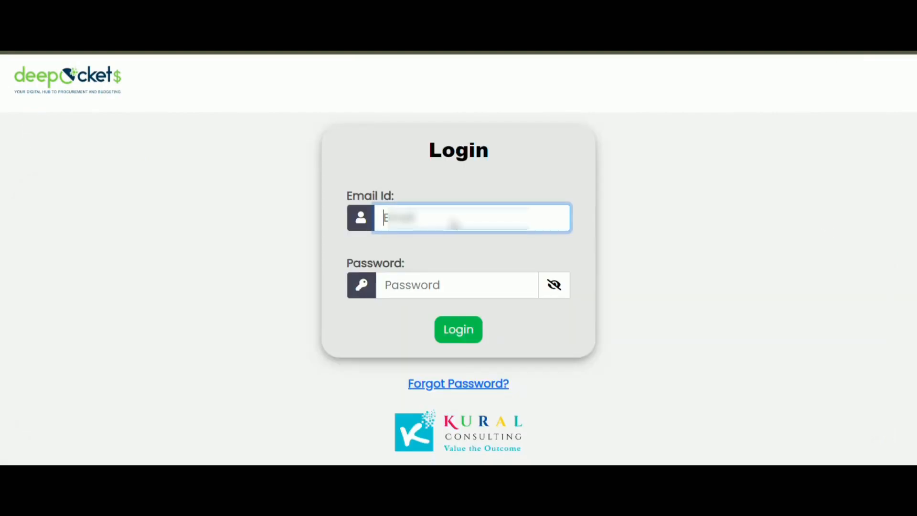
key(ctrl+v)
key(Tab)
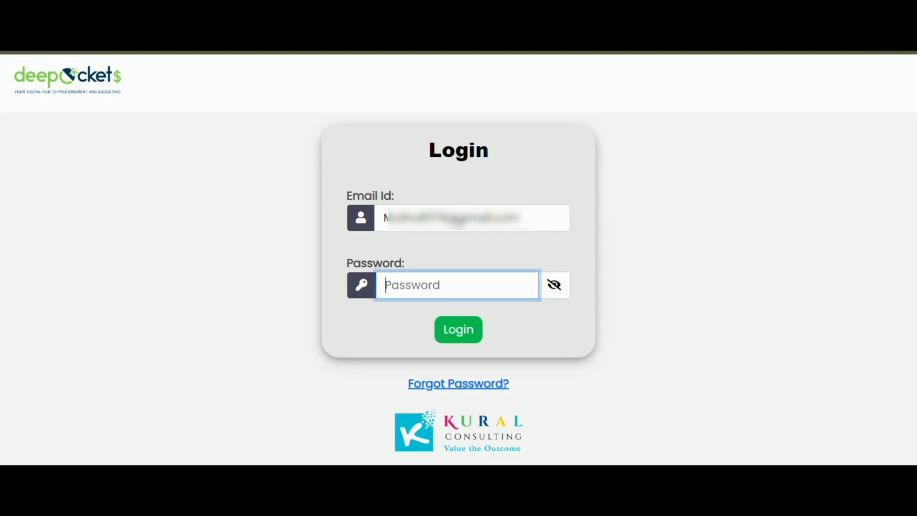
text(•••••••••••)
key(Return)
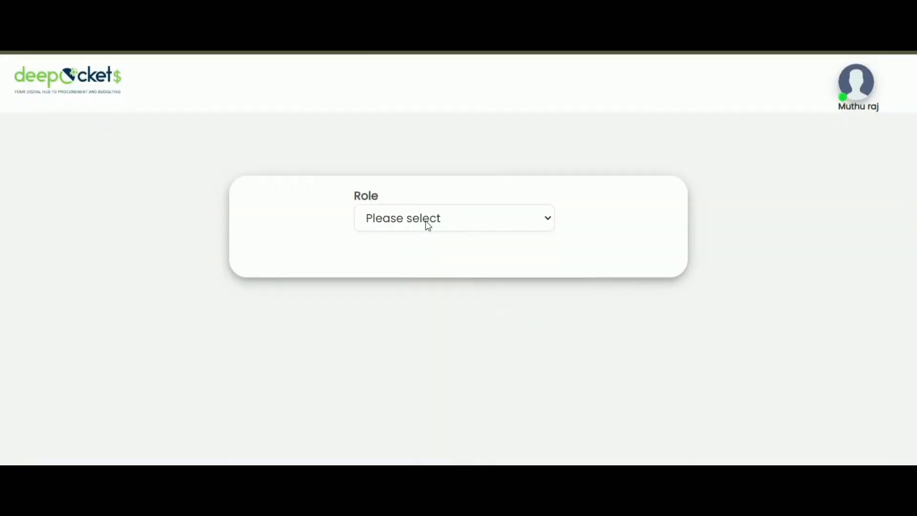
click(426, 221)
key(Down)
key(Down)
key(Down)
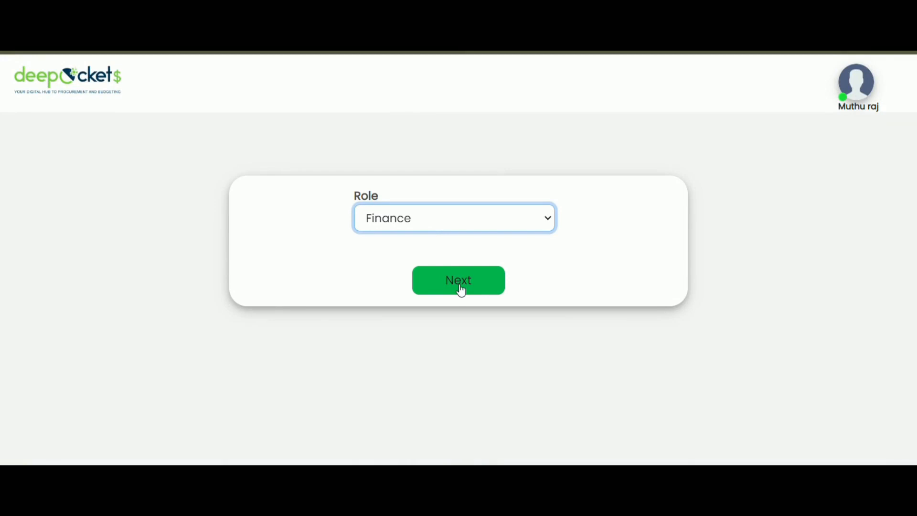
click(461, 288)
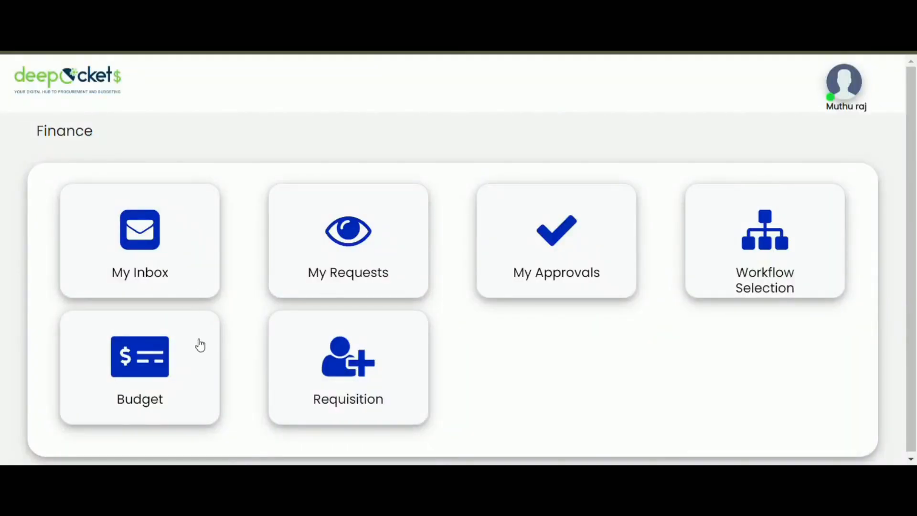
Open the Budget Availability Report for Mercedes-Benz, India, Mercedes-Benz India, financial year Apr 2022-Mar 2023
click(200, 345)
click(192, 366)
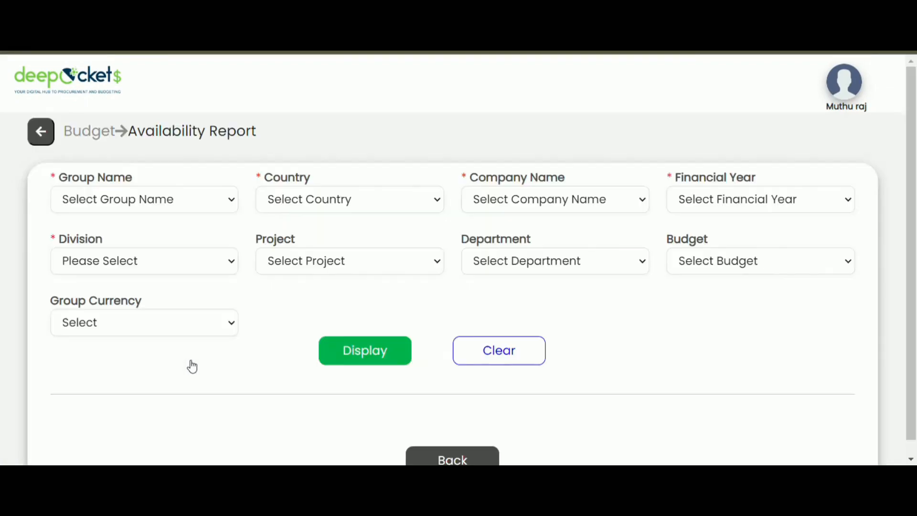
click(137, 211)
key(Down)
key(Down)
key(Down)
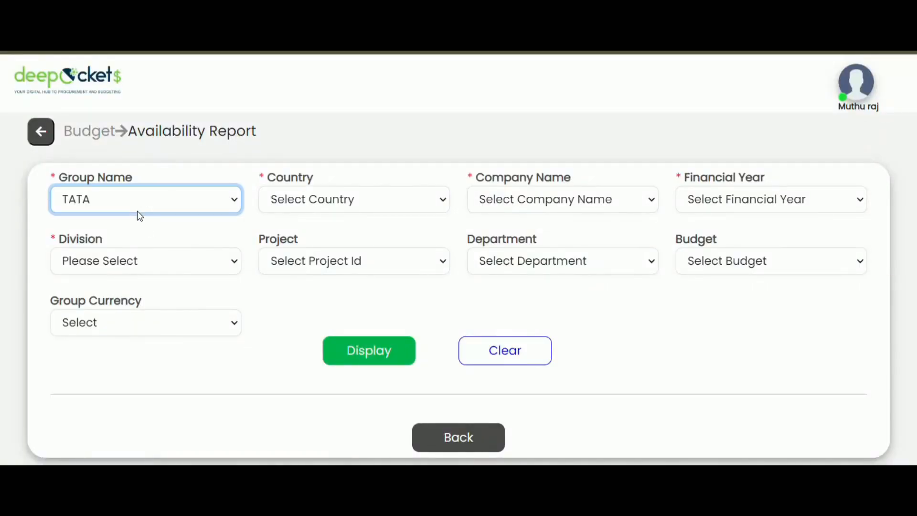
key(Tab)
key(Down)
key(Tab)
key(Down)
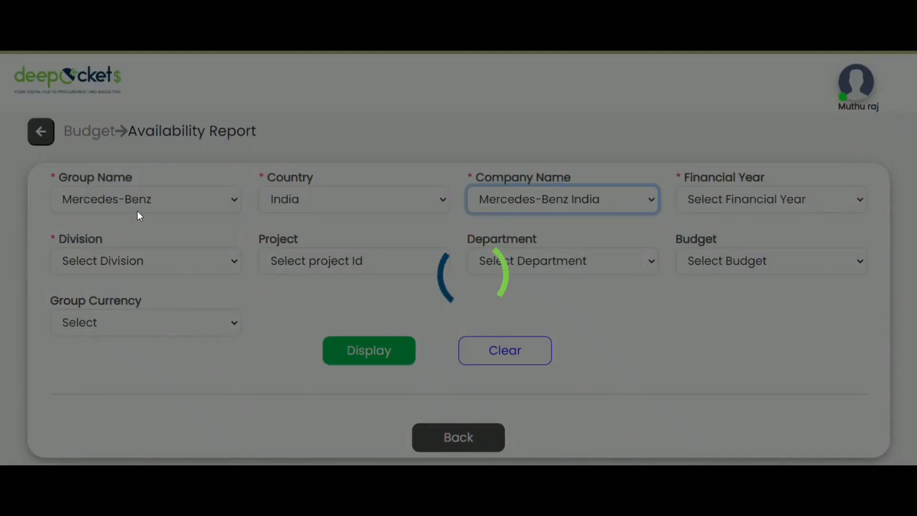
key(Tab)
key(Down)
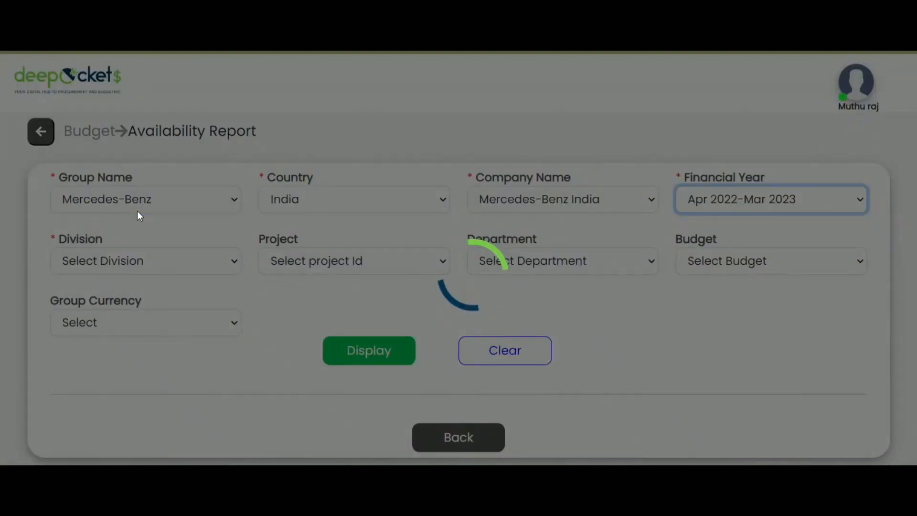
Narrow the report to Division_1, Admin department and the Laptops budget, then display it
key(Tab)
key(Down)
key(Tab)
key(Tab)
key(Down)
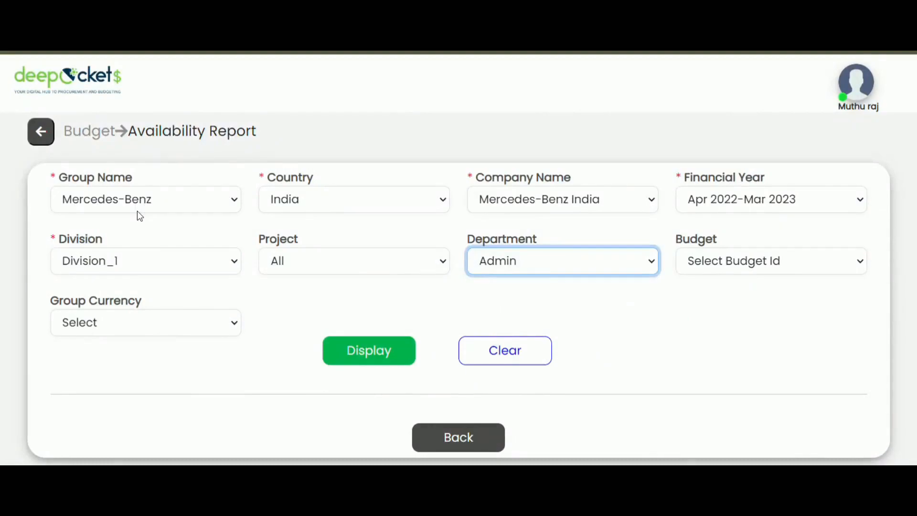
key(Tab)
key(Down)
key(Tab)
click(358, 353)
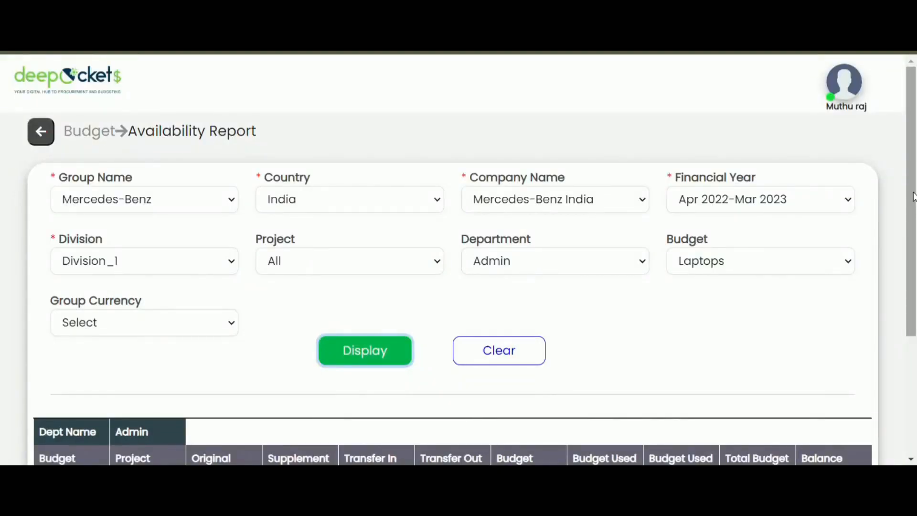
drag(913, 197, 910, 389)
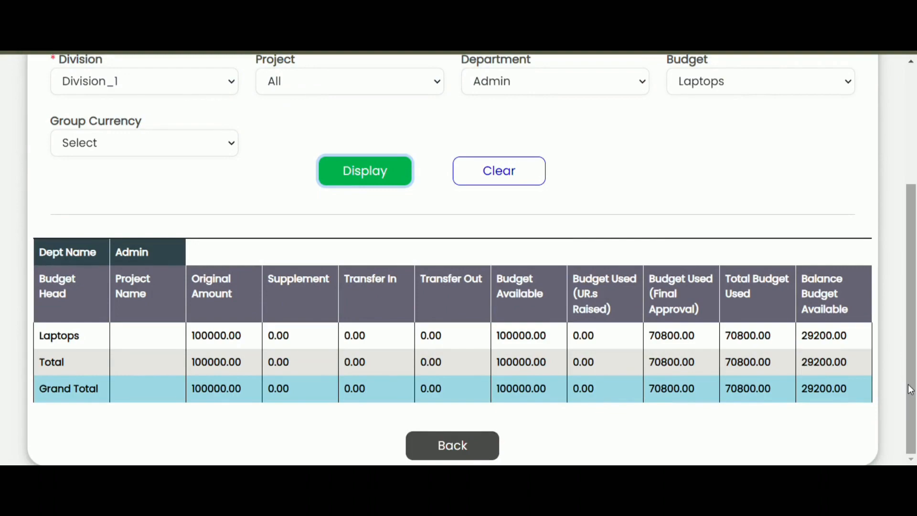
Redisplay the report with group currency Rate_As_Per_Policies and review the Laptops figures
click(89, 151)
click(99, 182)
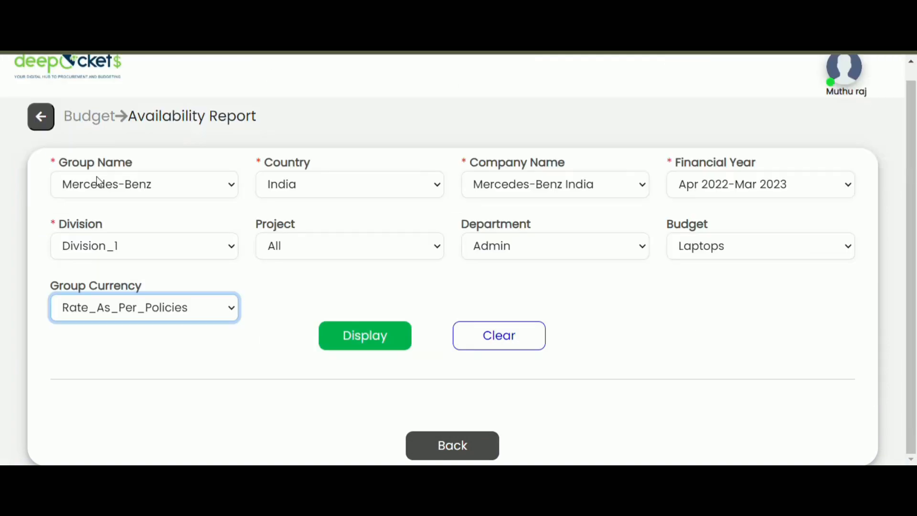
click(382, 337)
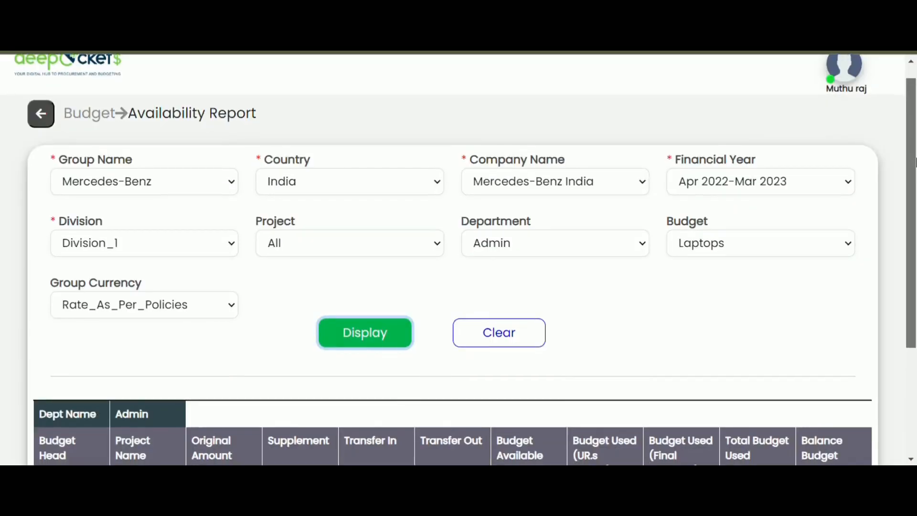
drag(916, 160, 915, 290)
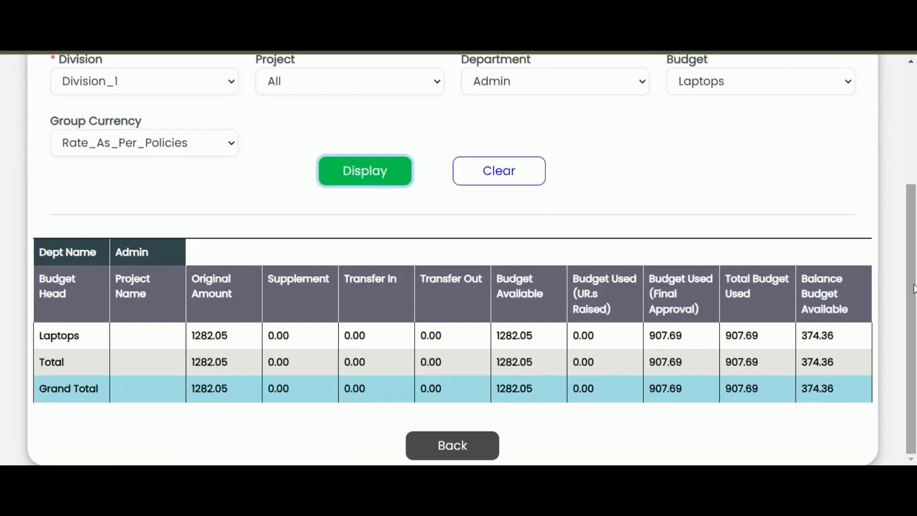
drag(913, 289, 912, 173)
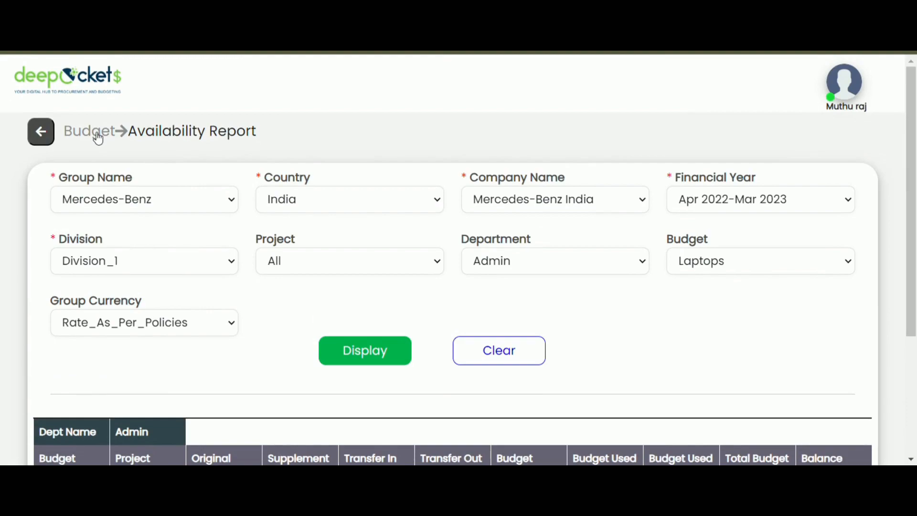
click(98, 137)
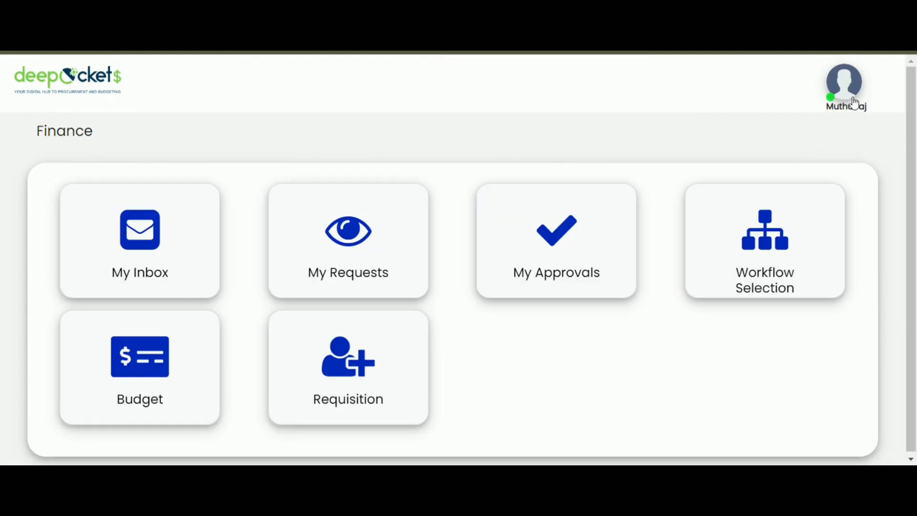
Log out of the finance account, sign in as the administrator, and open the ERP section
click(855, 105)
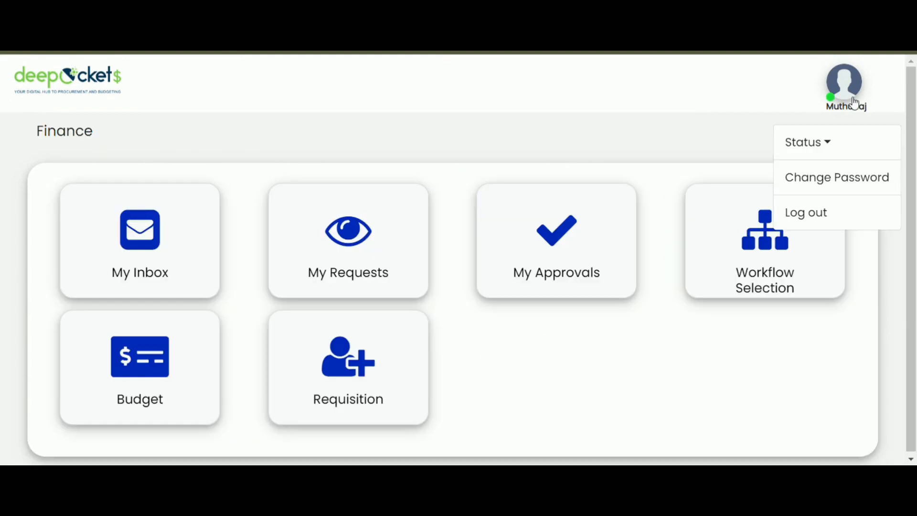
click(835, 214)
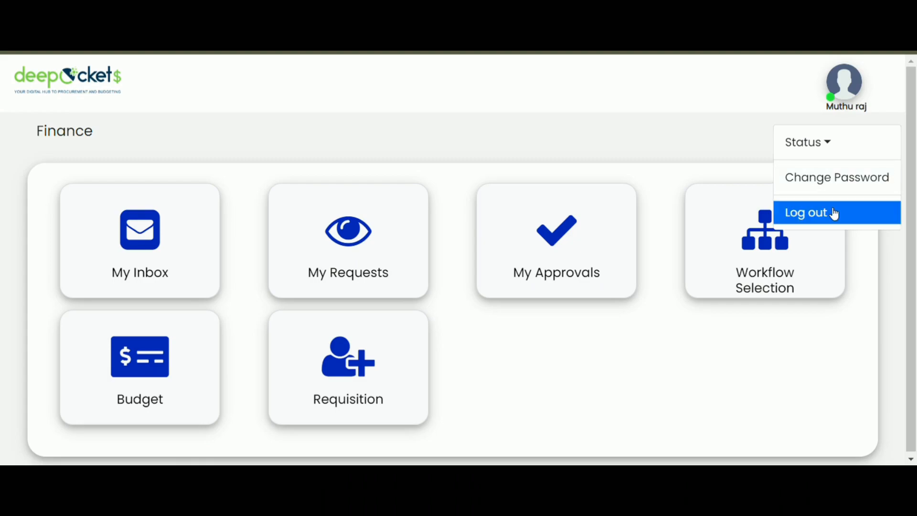
click(489, 215)
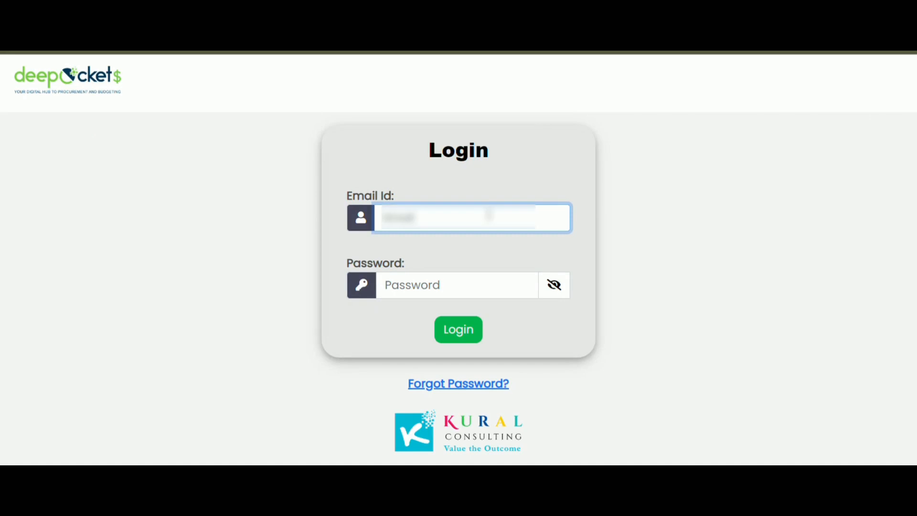
text(kural)
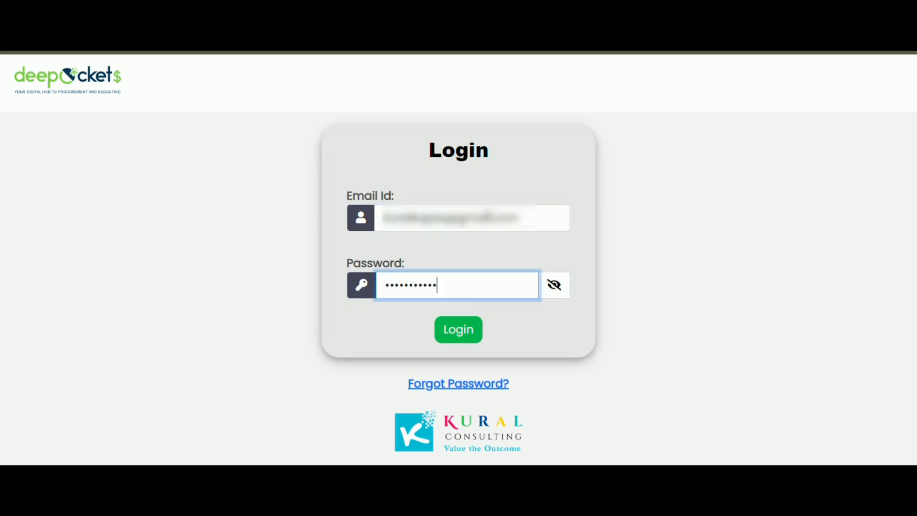
key(Return)
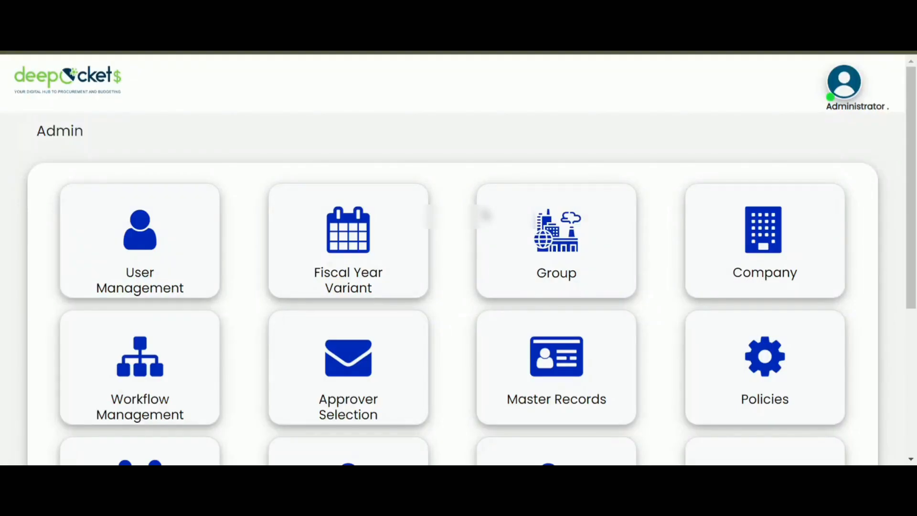
scroll(916, 119, down, 5)
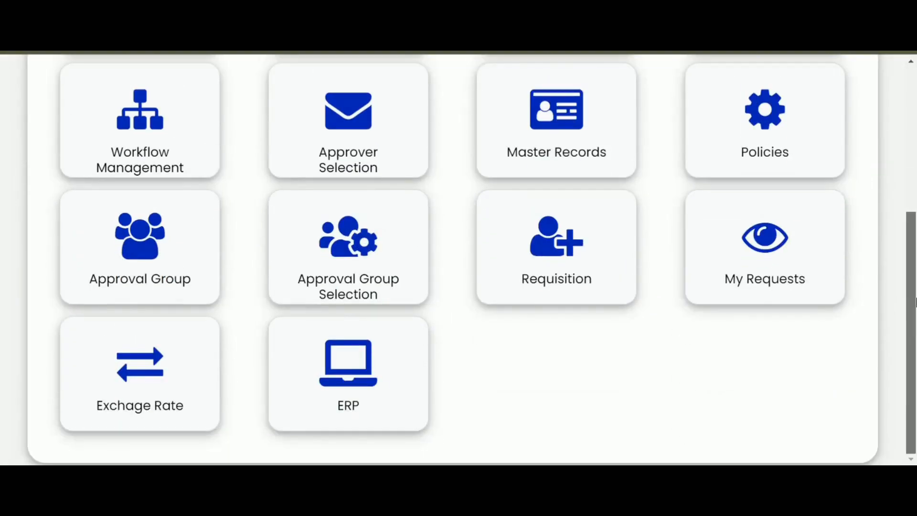
click(381, 366)
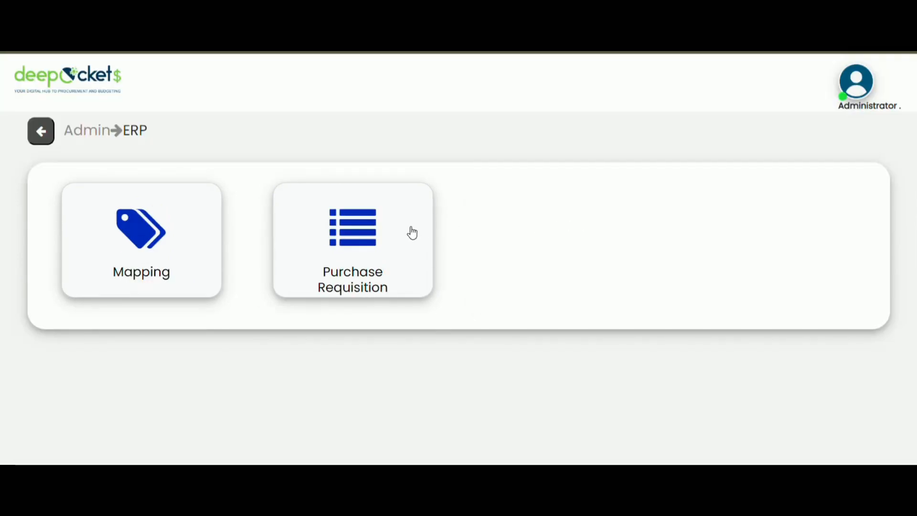
On the Purchase Requisition page, fetch the Not Posted requisition CAPEX-37
click(388, 230)
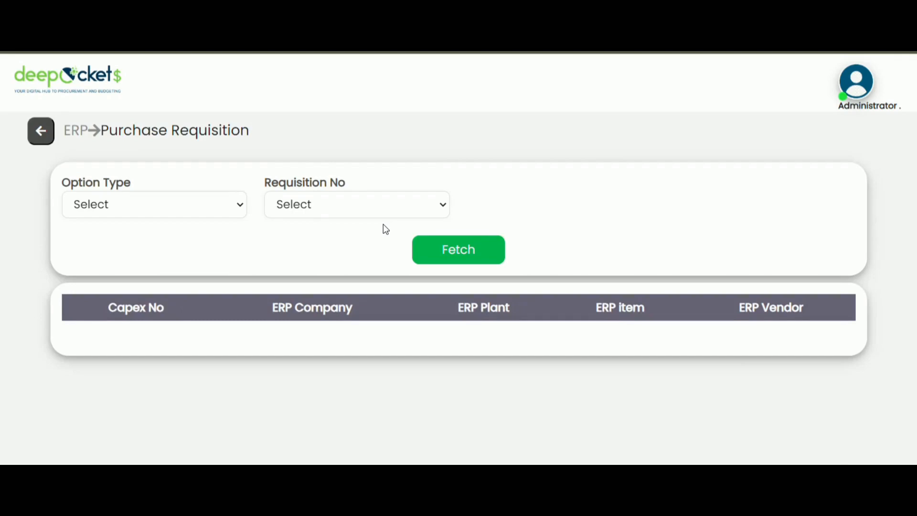
click(224, 212)
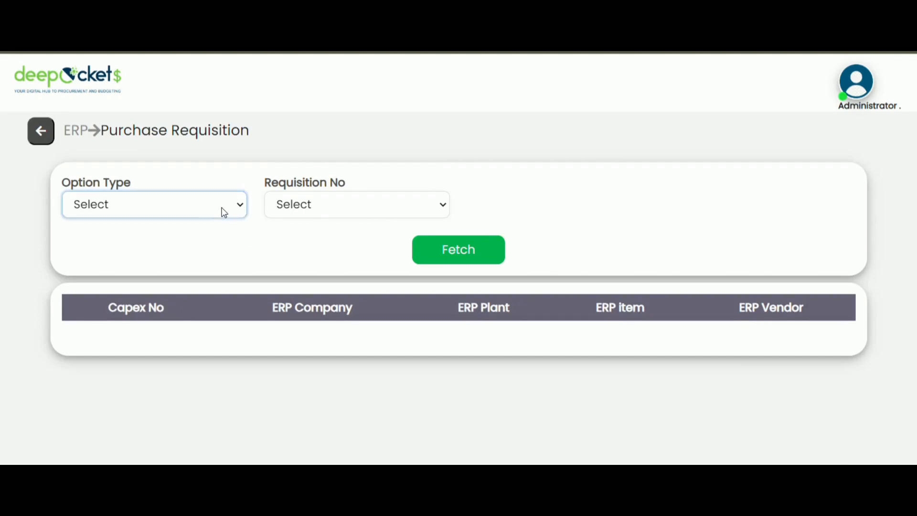
click(220, 276)
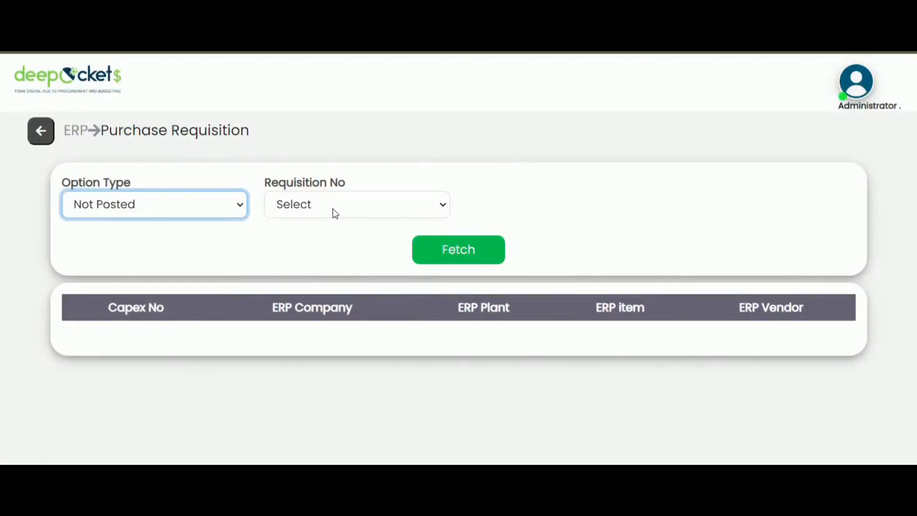
click(336, 214)
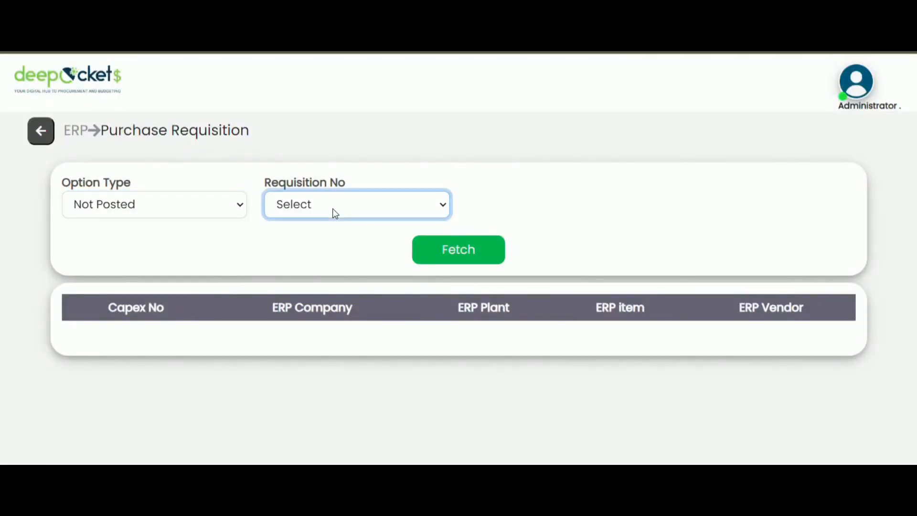
click(329, 300)
click(456, 253)
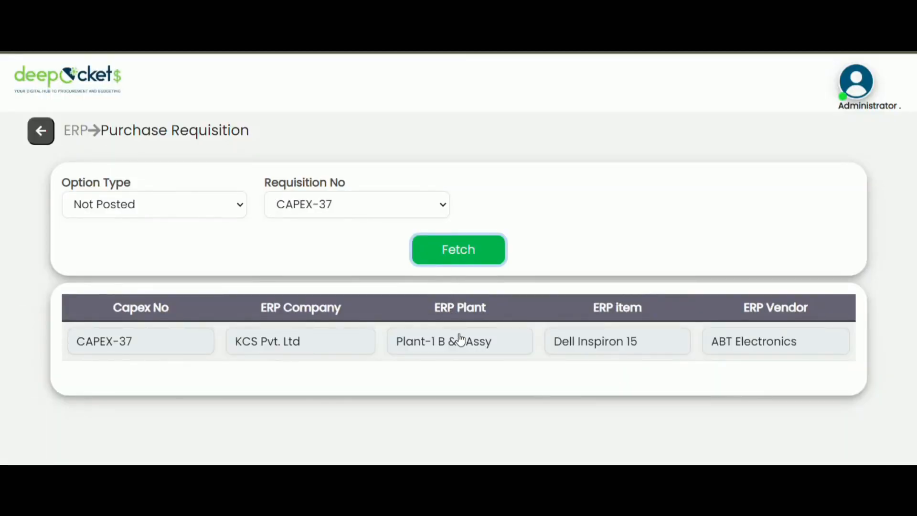
Post CAPEX-37 to the ERP and acknowledge the returned purchase requisition number
click(460, 340)
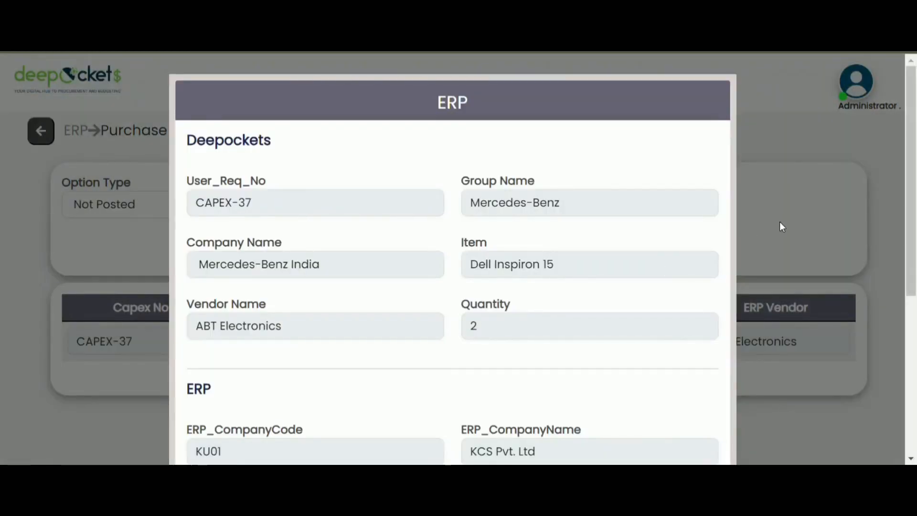
drag(914, 160, 909, 358)
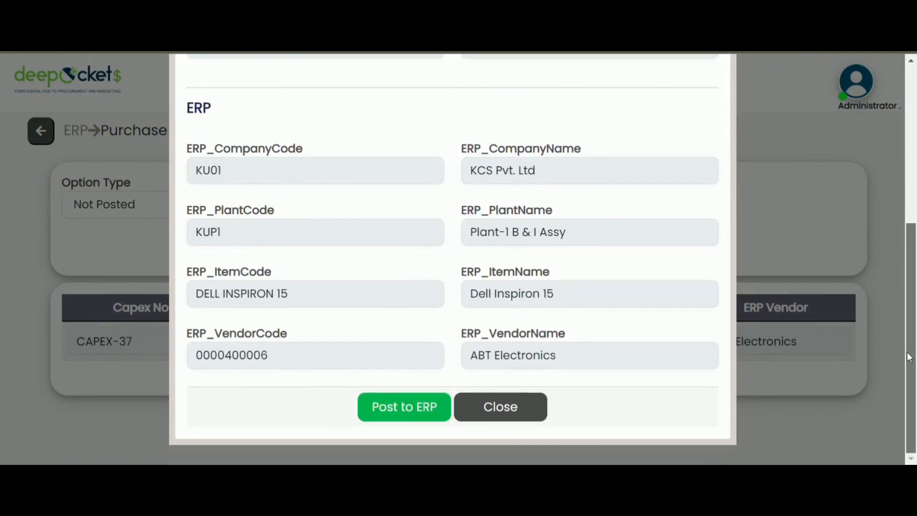
click(433, 407)
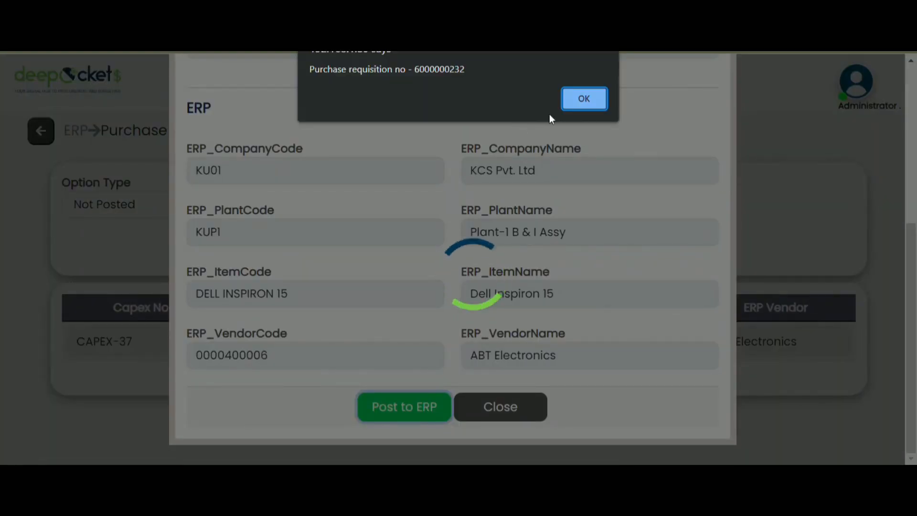
click(571, 108)
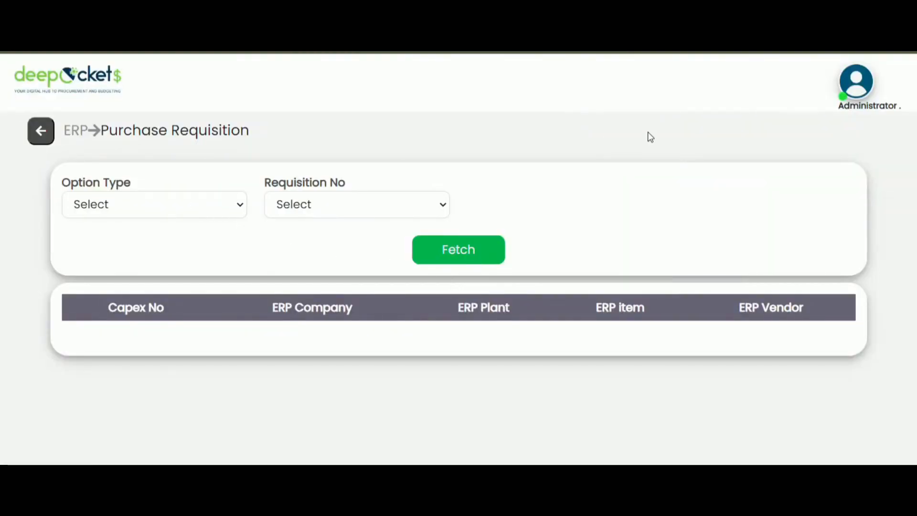
Fetch CAPEX-37 under the Is Posted option and open its ERP details
click(226, 211)
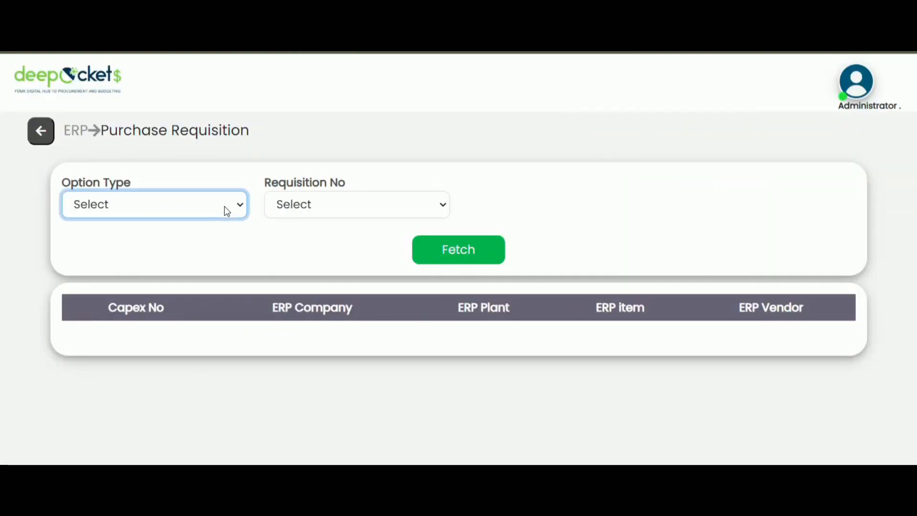
click(215, 272)
click(337, 205)
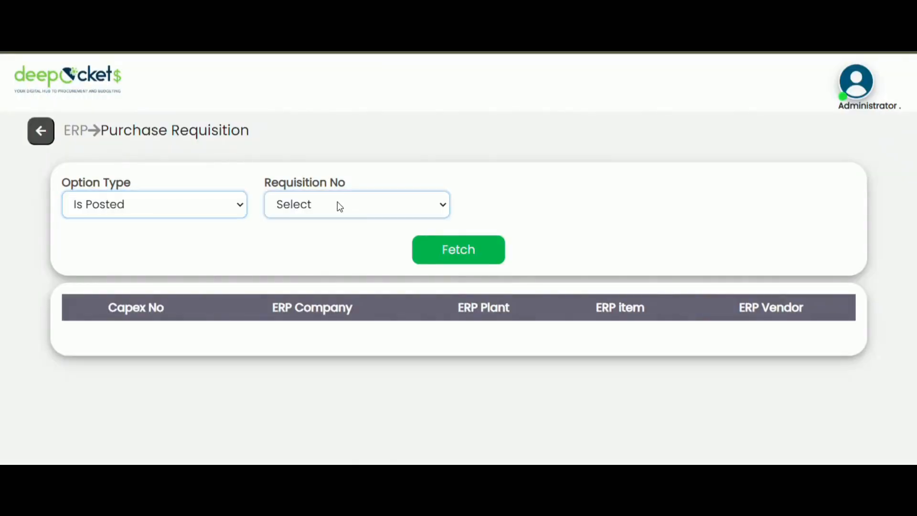
click(336, 318)
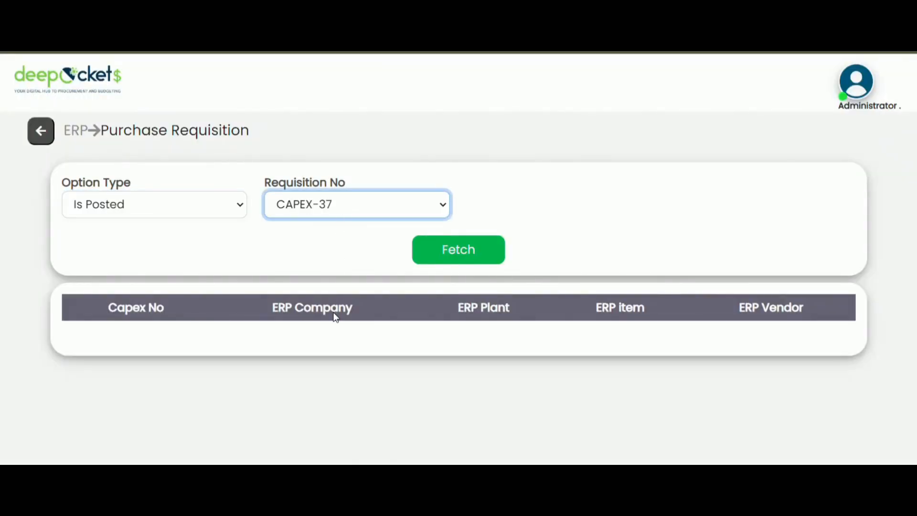
click(460, 252)
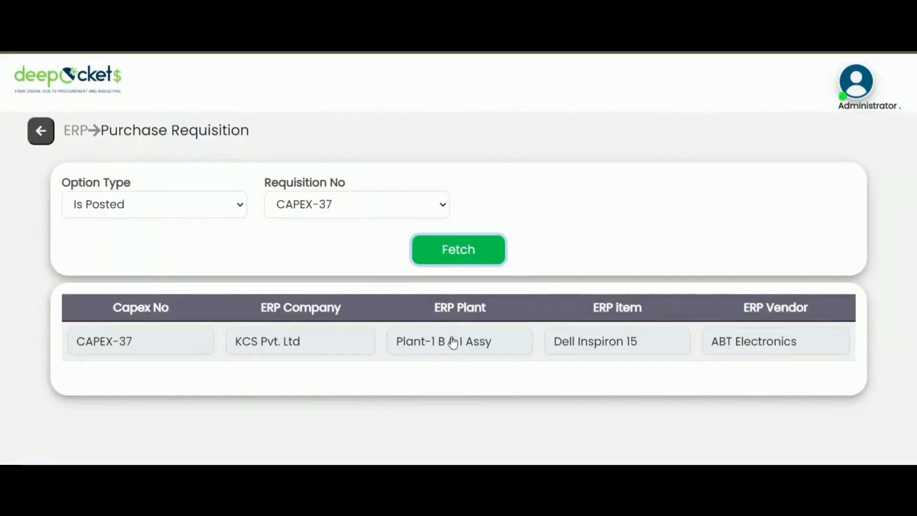
click(449, 345)
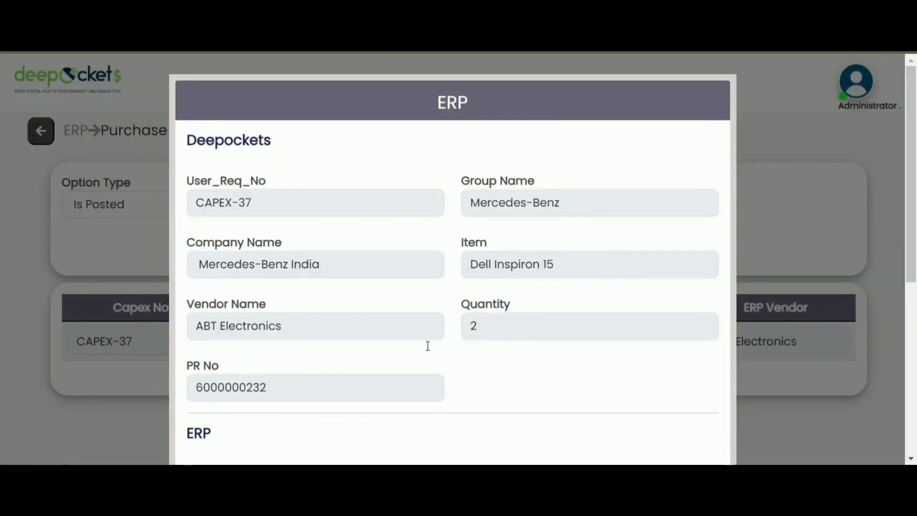
Select the PR No value, review the details, and close them
drag(201, 391, 271, 393)
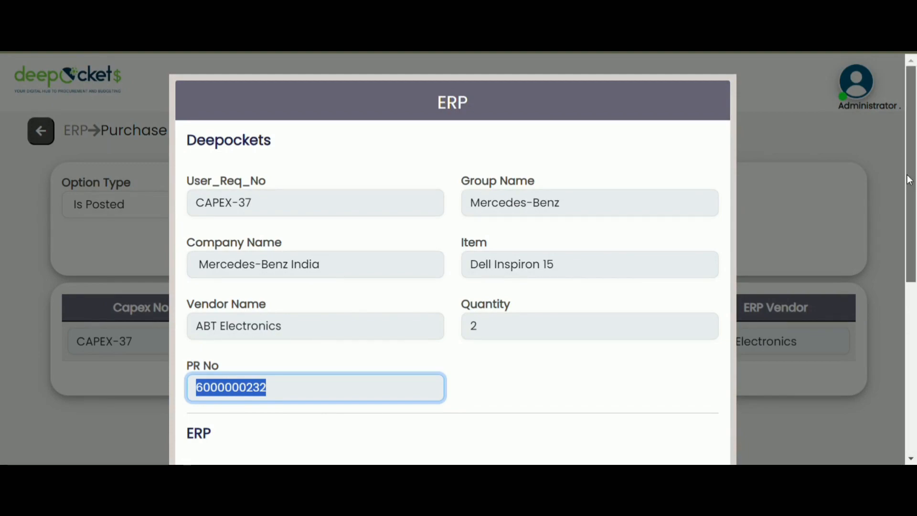
scroll(608, 353, down, 5)
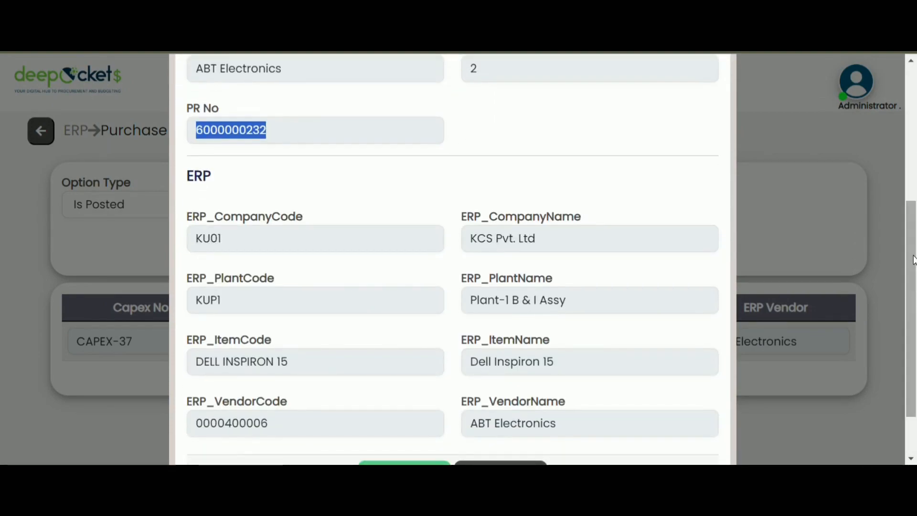
drag(913, 262, 912, 329)
click(490, 406)
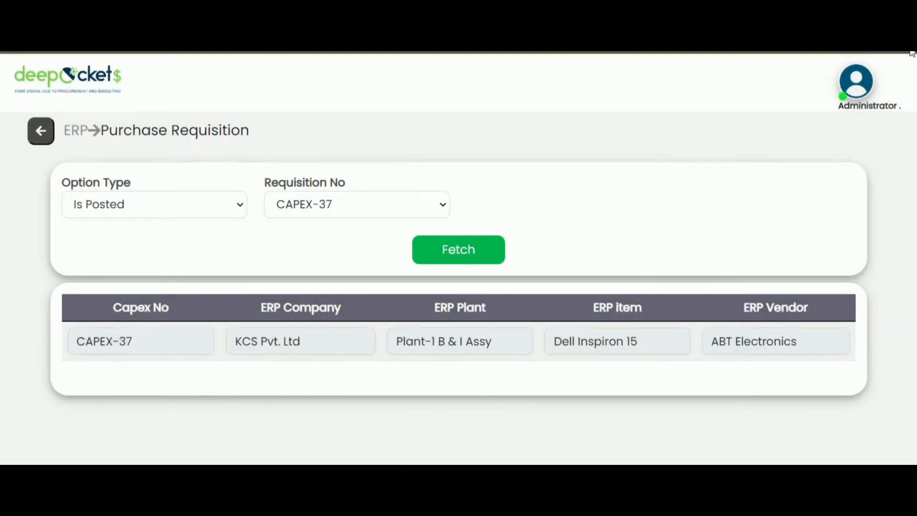
click(856, 82)
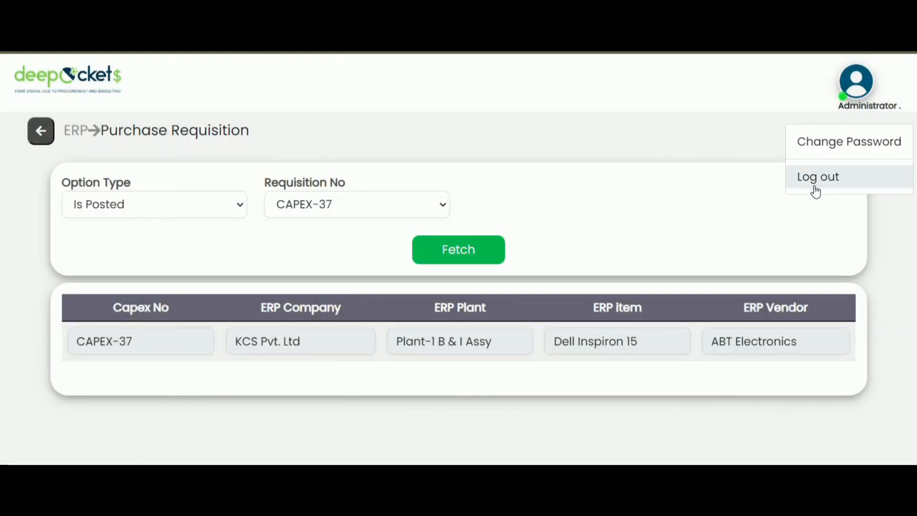
Log out of DeepPockets, then in SAP Easy Access expand Logistics > Materials Management > Purchasing > Purchase Requisition to ME53N
click(814, 189)
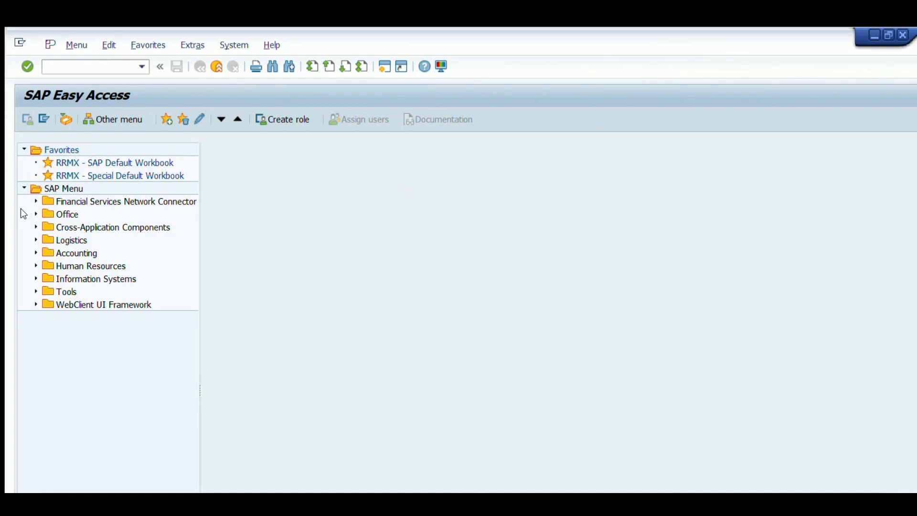
click(35, 240)
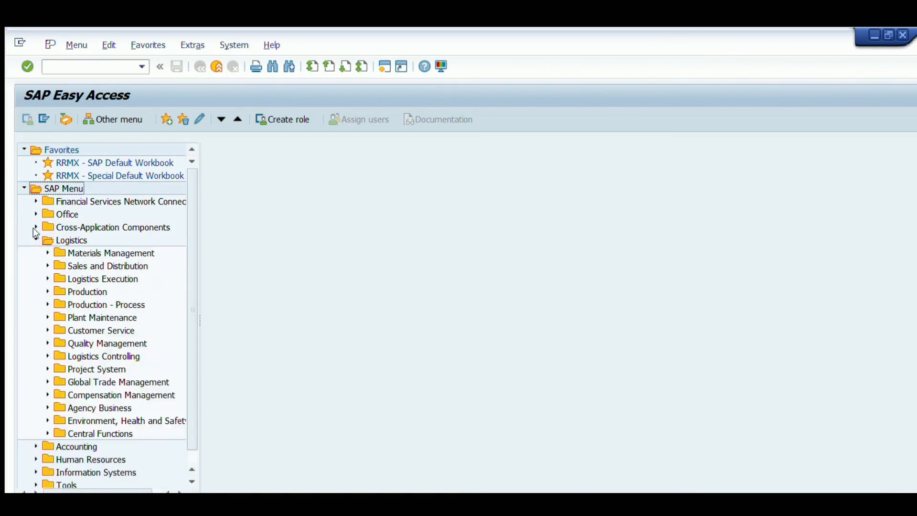
click(47, 252)
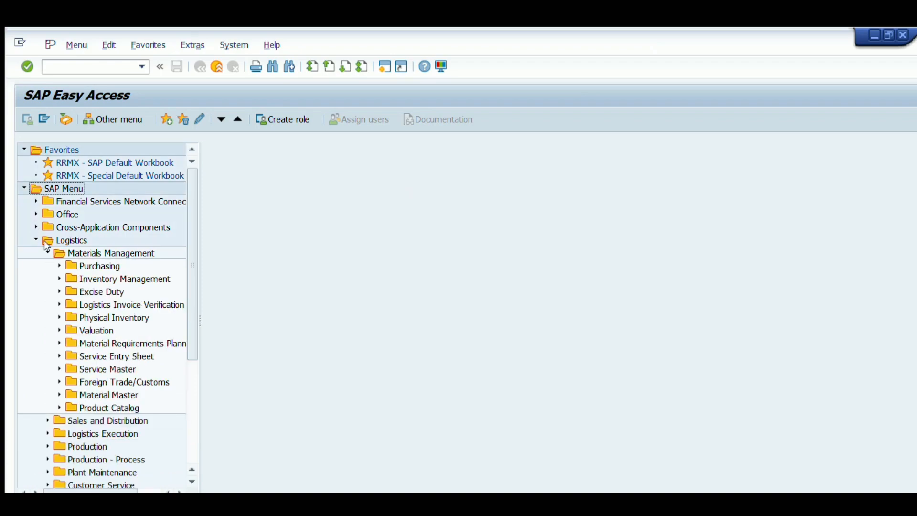
click(59, 265)
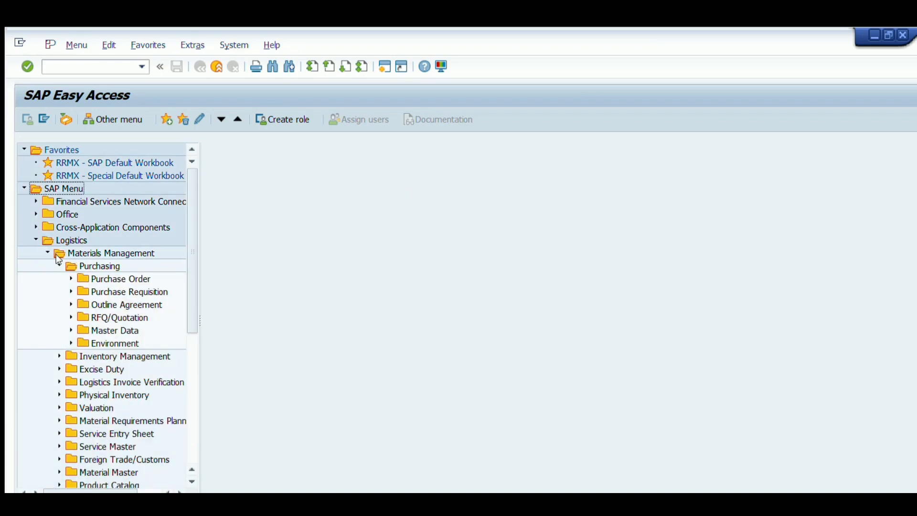
click(71, 292)
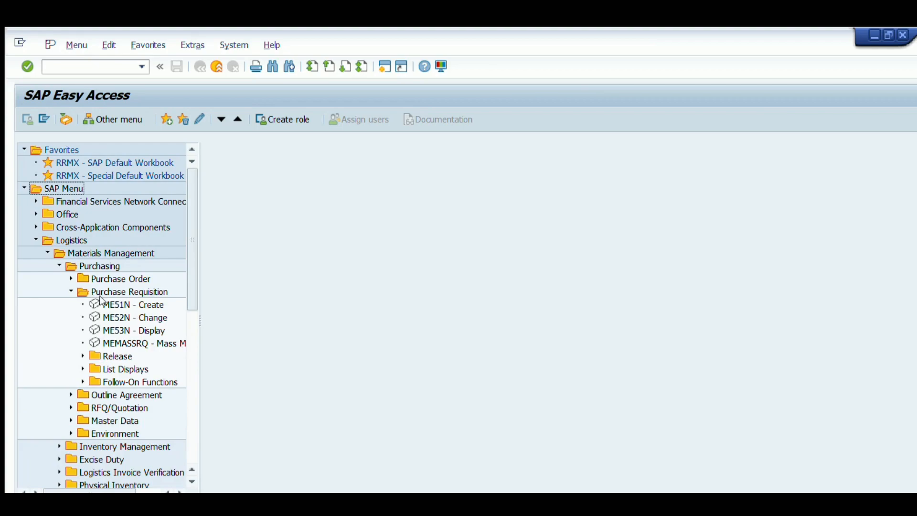
click(127, 330)
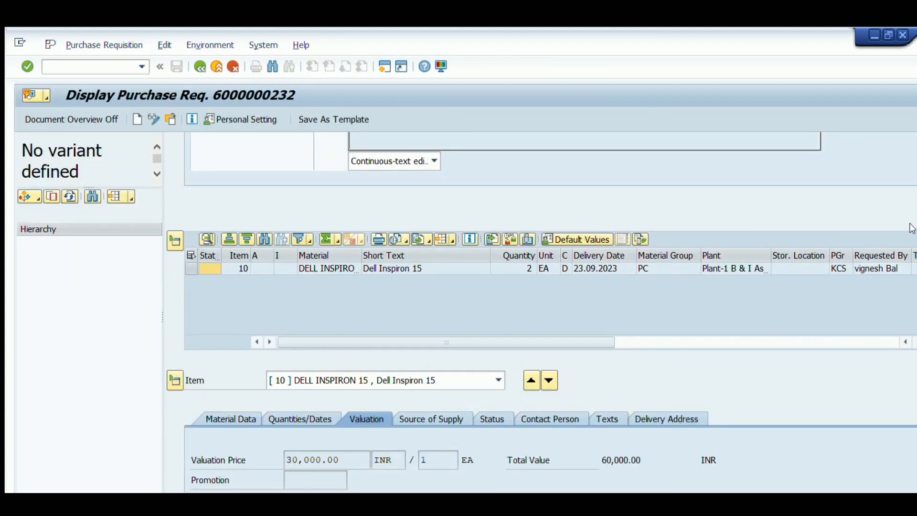
drag(910, 223, 910, 141)
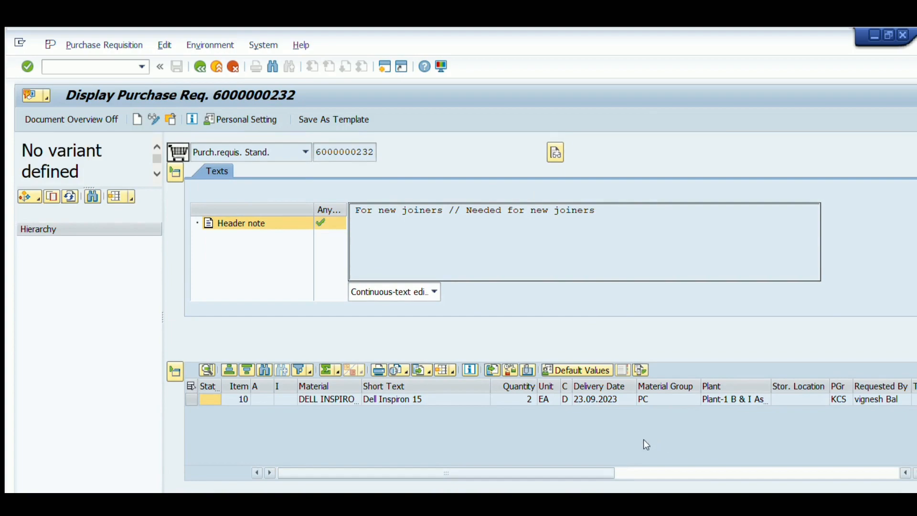
drag(597, 436, 478, 446)
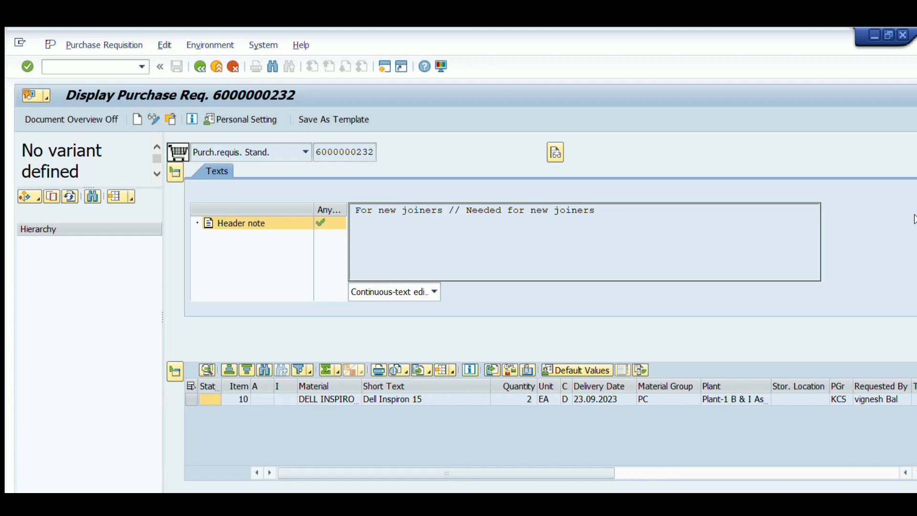
scroll(914, 221, down, 5)
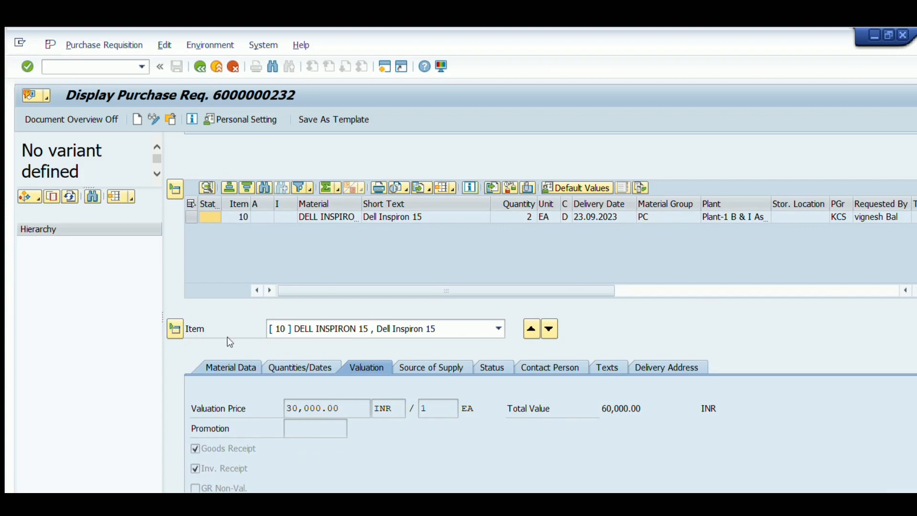
click(291, 419)
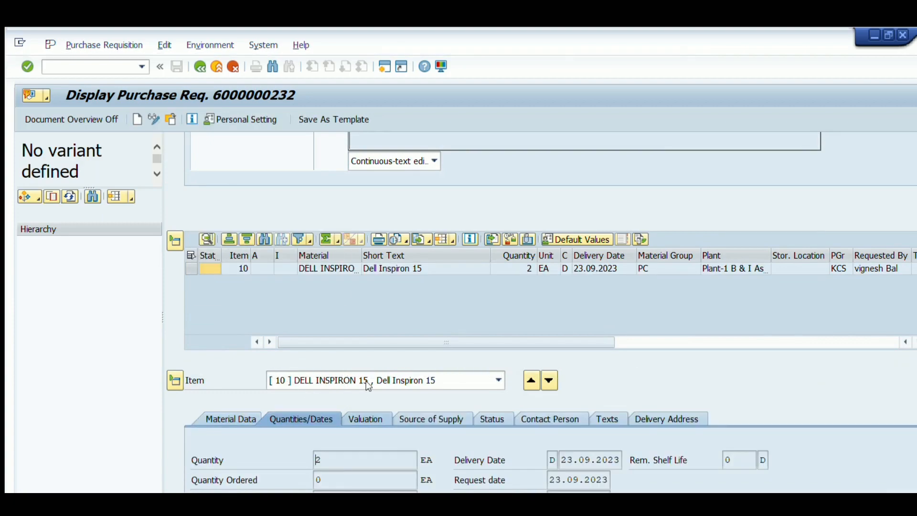
click(409, 419)
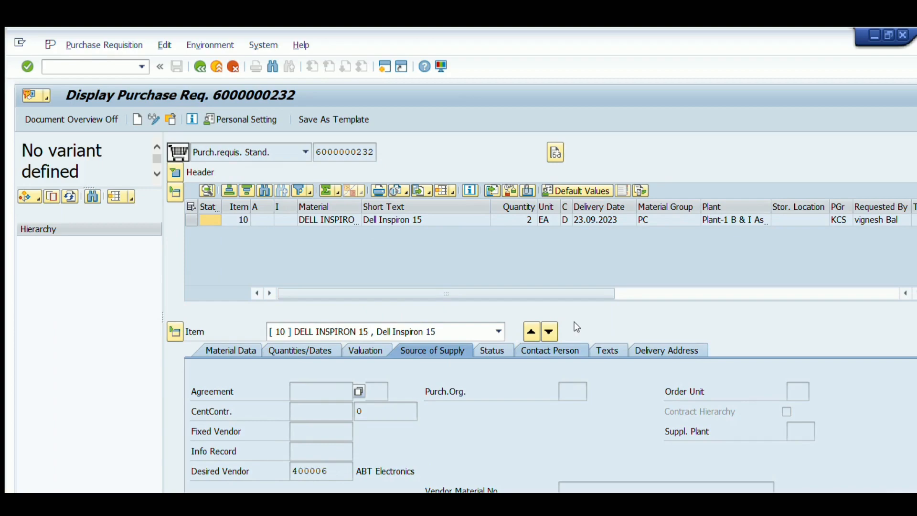
click(605, 350)
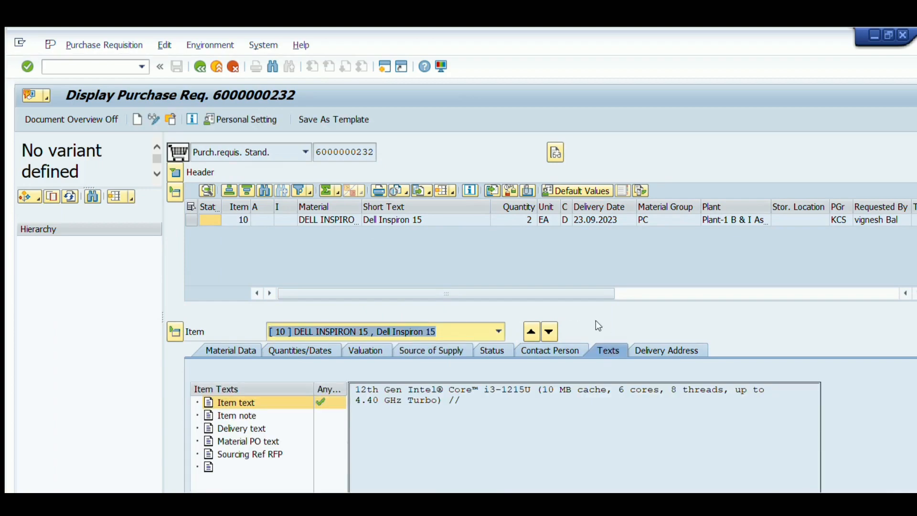
scroll(911, 282, down, 1)
scroll(911, 283, up, 1)
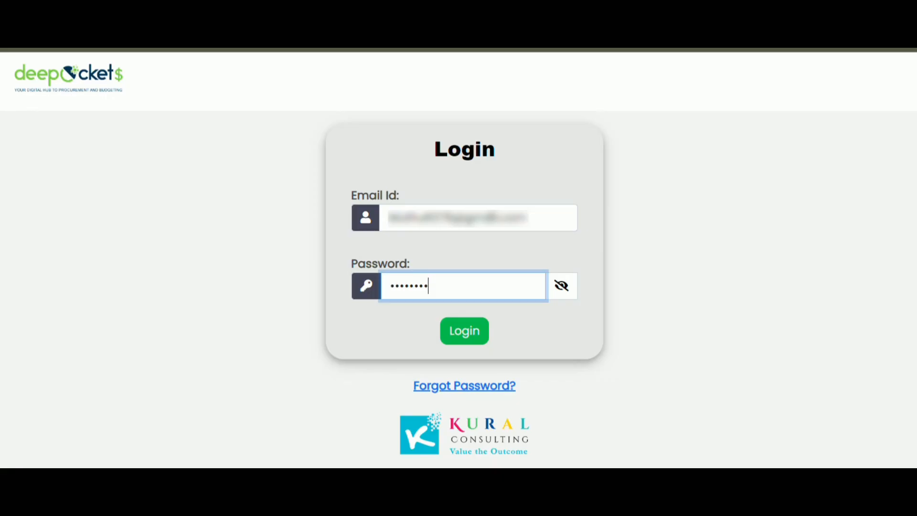
Sign in to DeepPockets under the Finance role
text(•••)
key(Return)
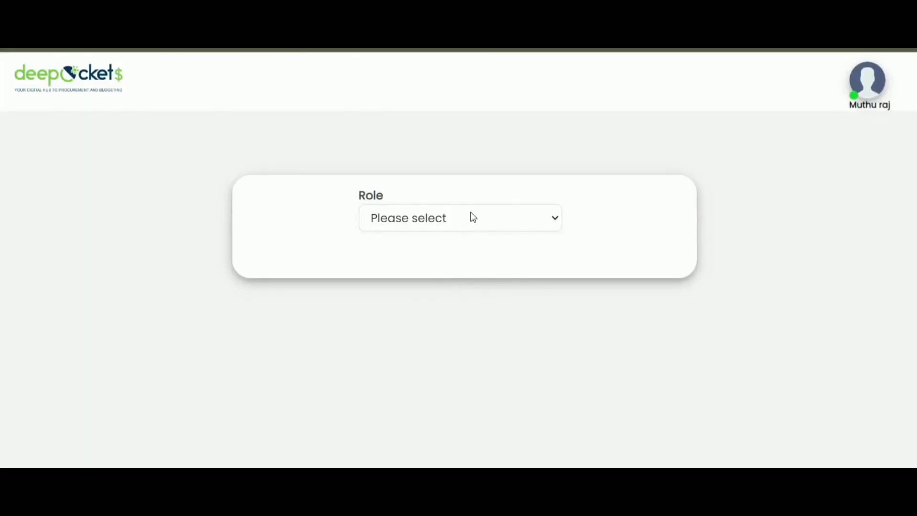
click(473, 218)
key(Down)
key(Down)
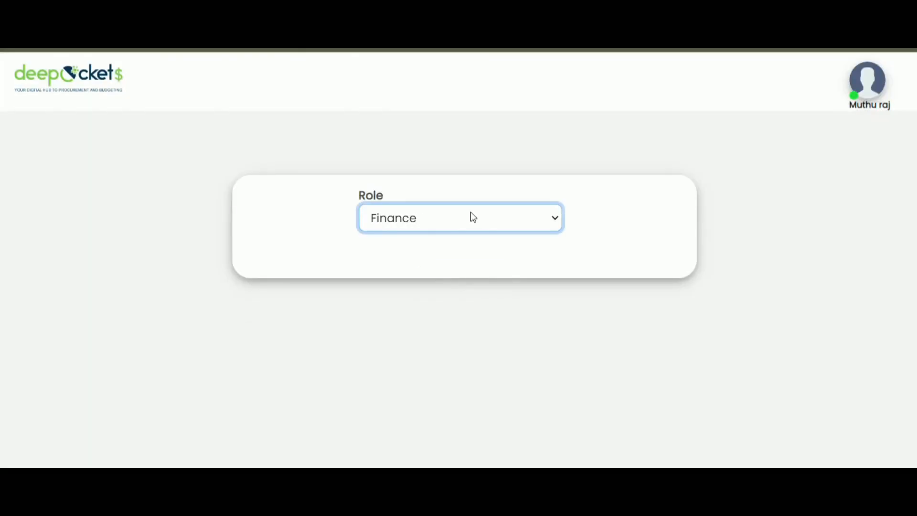
click(489, 277)
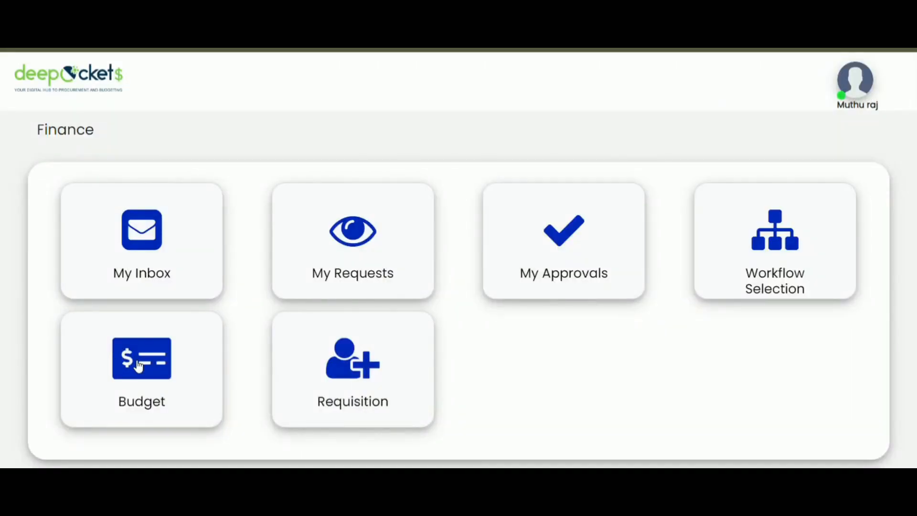
Display the Laptops availability report with group currency cleared, showing a 29200.00 balance
click(139, 366)
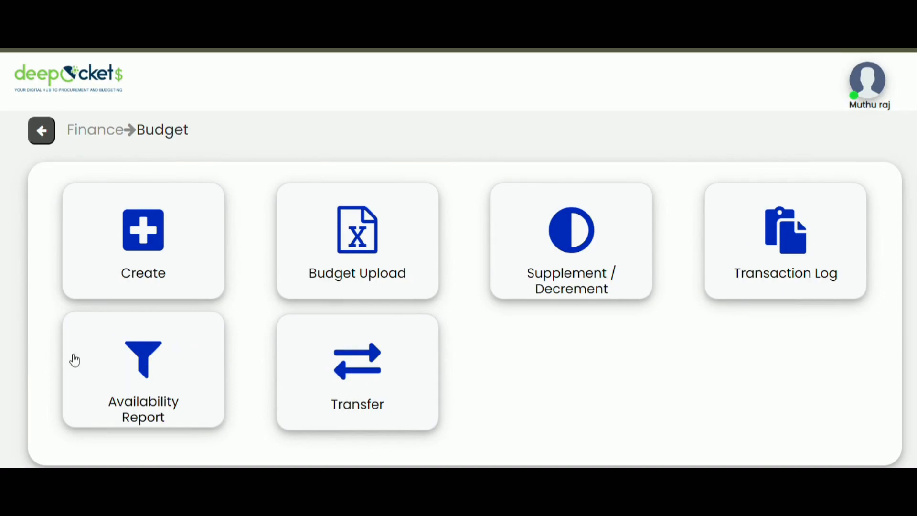
click(130, 361)
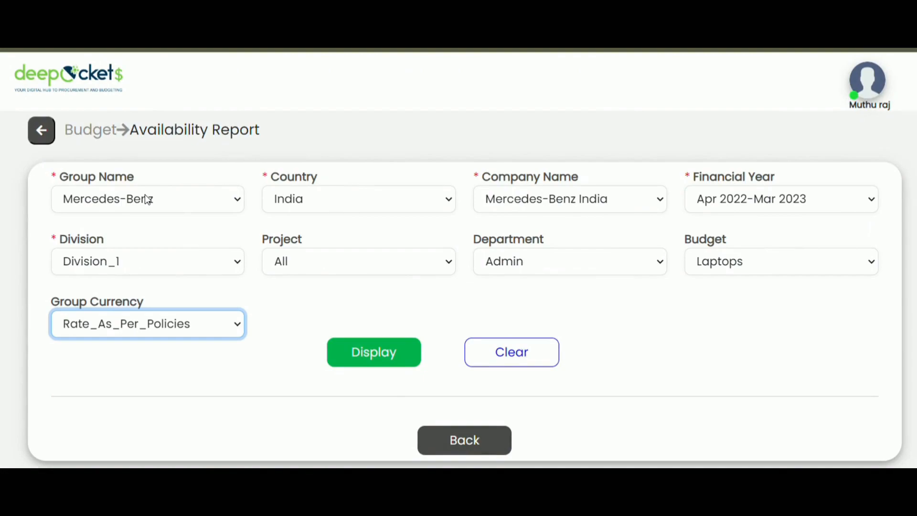
click(368, 354)
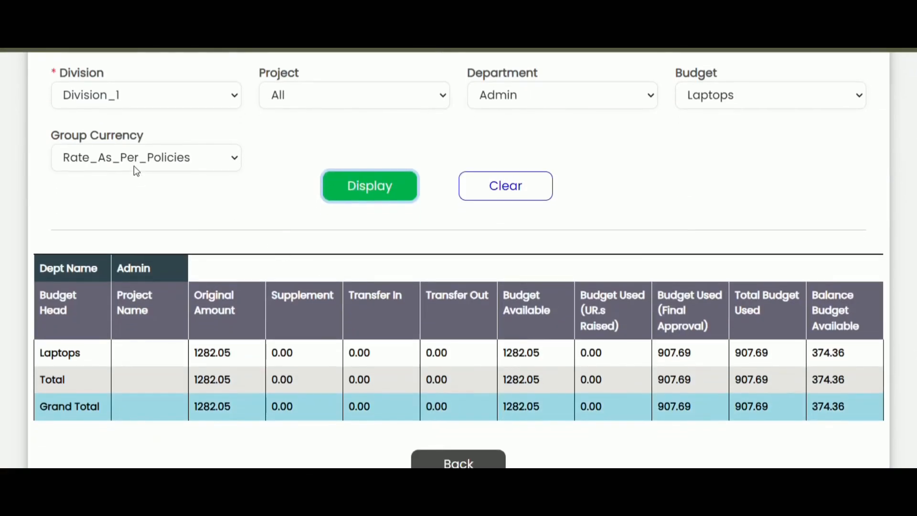
click(134, 165)
click(134, 165)
click(384, 351)
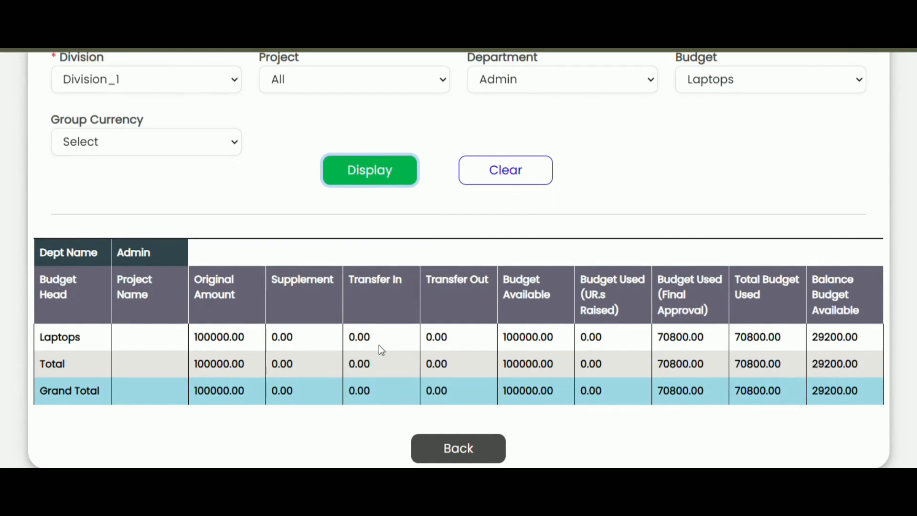
scroll(380, 345, up, 4)
click(93, 135)
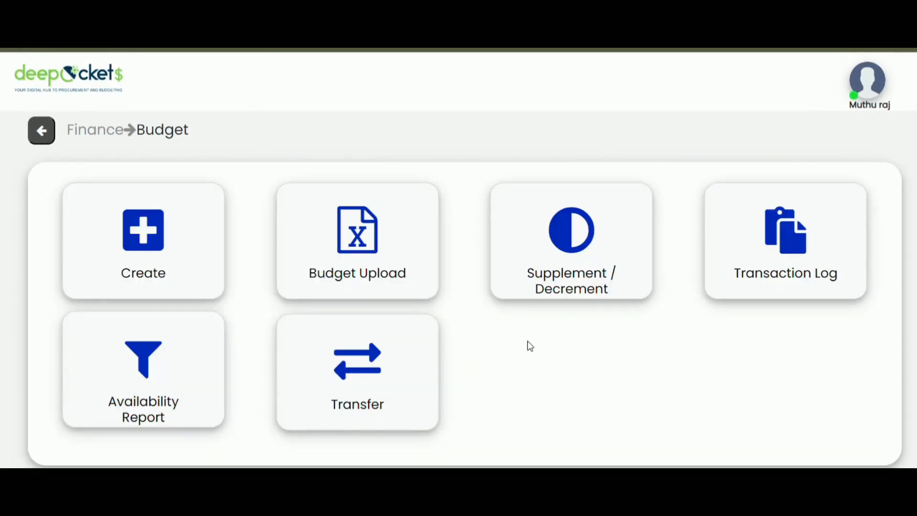
In Budget Supplement/Decrement, set Mercedes-Benz, India, Mercedes-Benz India and financial year Apr 2022-Mar 2023
click(611, 232)
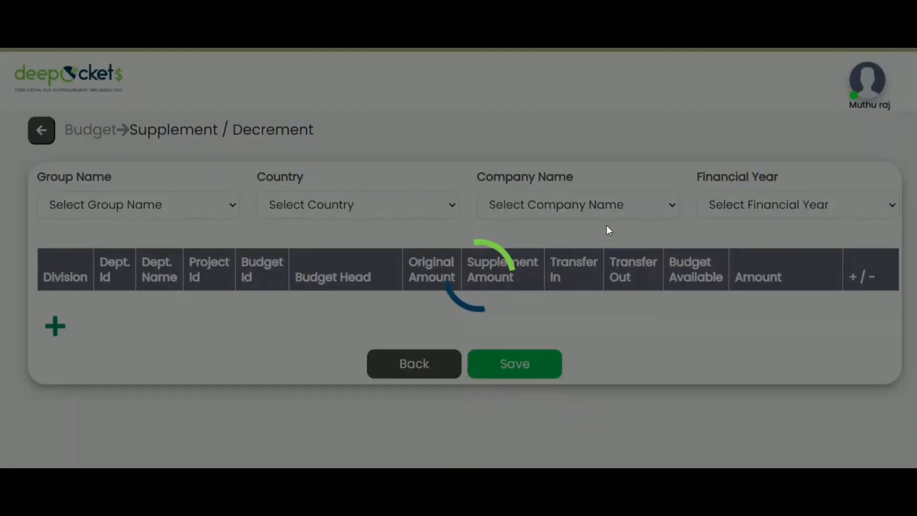
click(205, 208)
key(Down)
key(Down)
key(Down)
key(Return)
key(Tab)
key(Down)
key(Tab)
key(Down)
key(Tab)
key(Down)
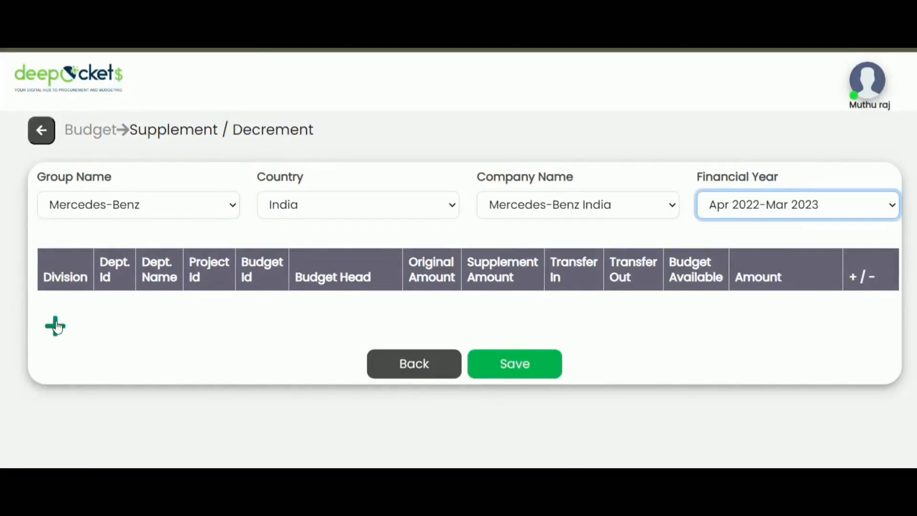
Add a budget row for Division_1, the Admin department and the Laptops budget
click(55, 326)
click(107, 325)
click(117, 358)
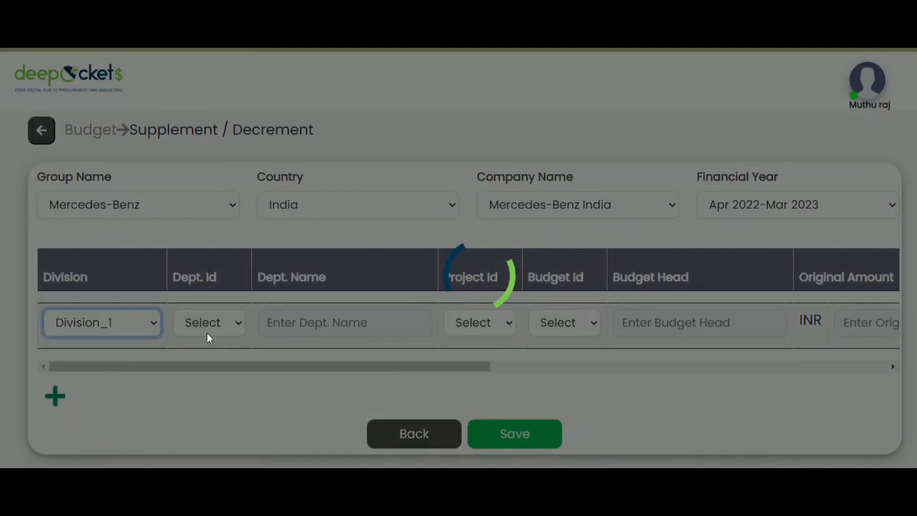
click(222, 329)
click(228, 356)
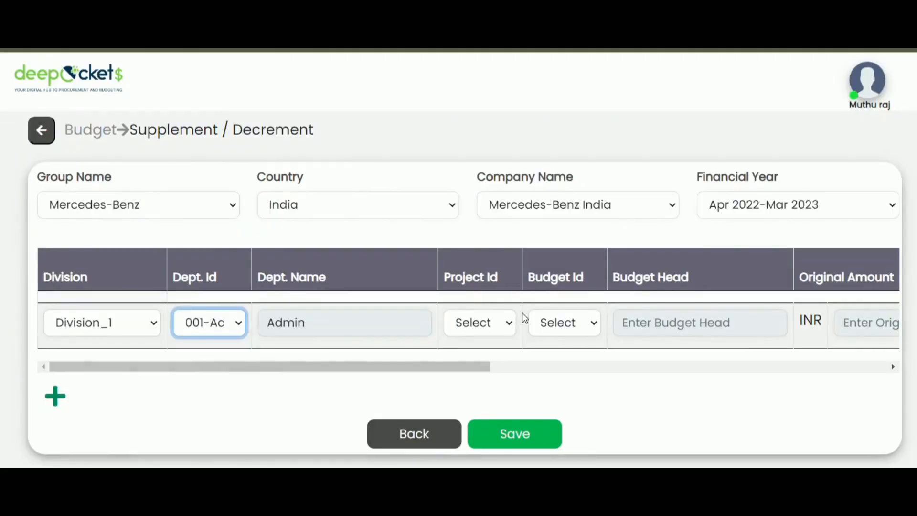
click(565, 325)
click(575, 369)
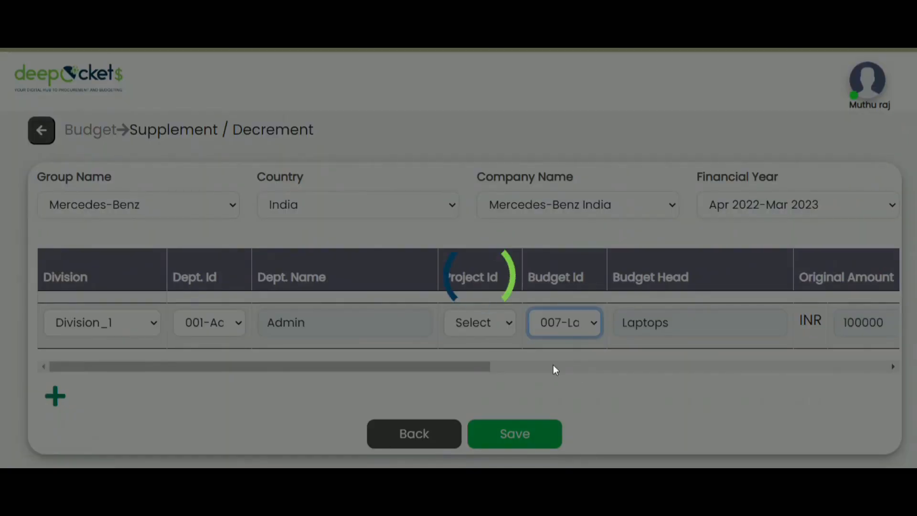
drag(477, 368, 839, 369)
Enter a 100000 Increment for the Laptops row and save it
click(723, 331)
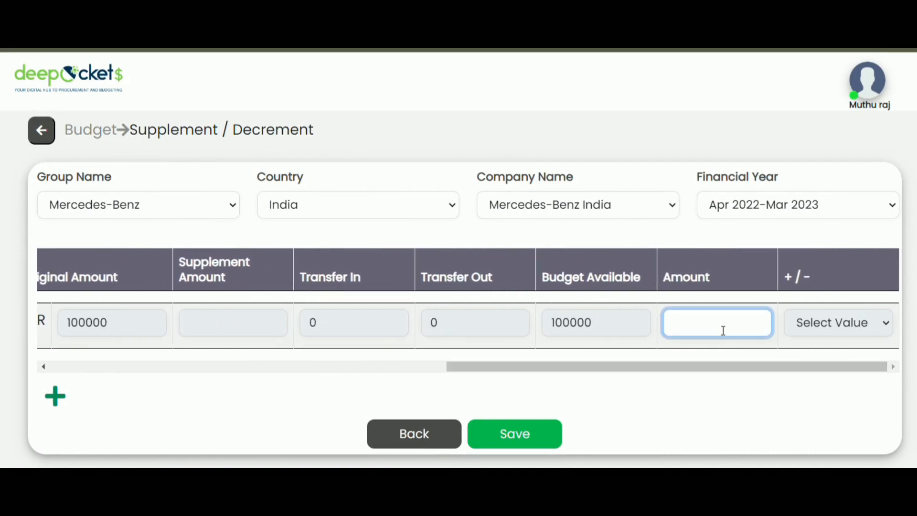
text(100000)
click(829, 325)
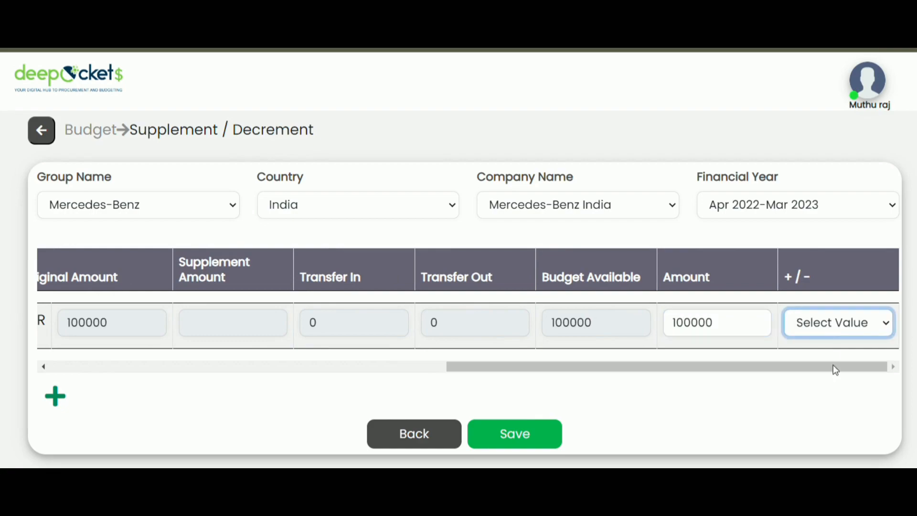
click(832, 366)
click(550, 435)
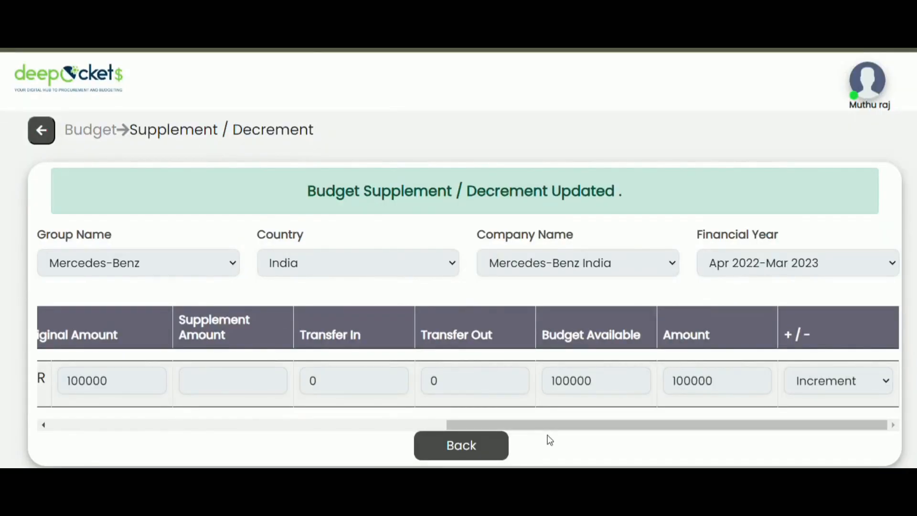
drag(578, 427, 176, 454)
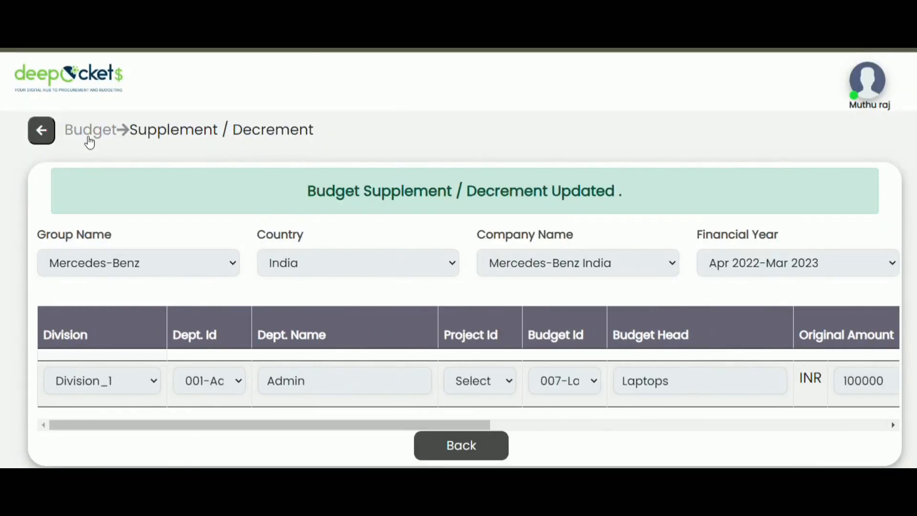
click(89, 139)
Display the Mercedes-Benz Laptops availability report, showing 200000.00 available and 129200.00 balance
click(177, 396)
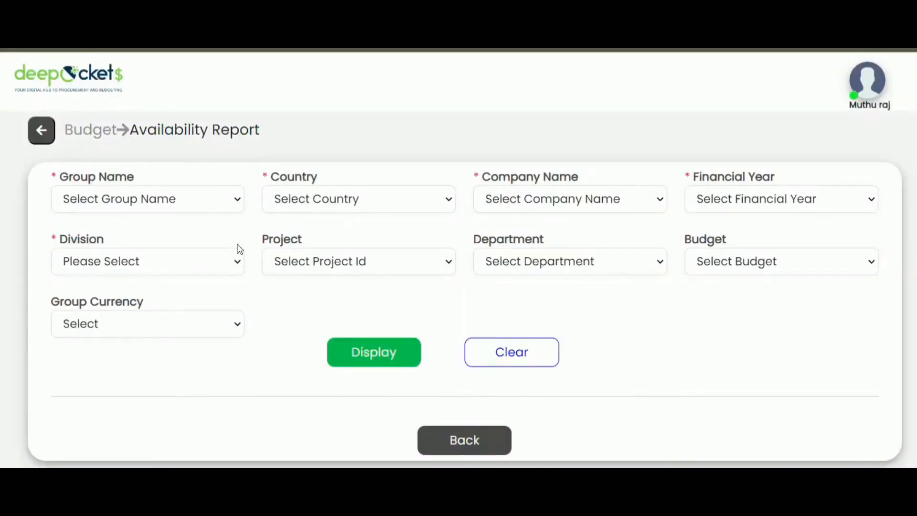
click(191, 195)
key(Down)
key(Return)
key(Down)
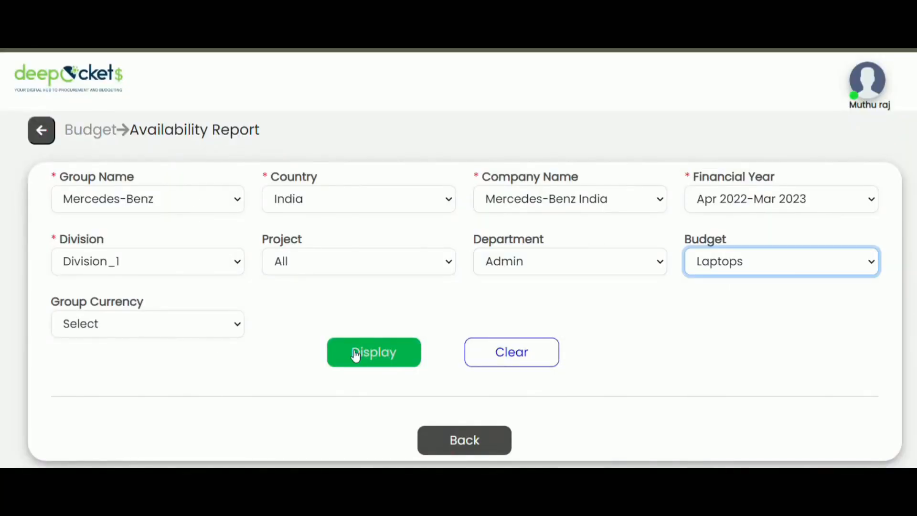
click(356, 354)
click(355, 352)
scroll(351, 350, down, 3)
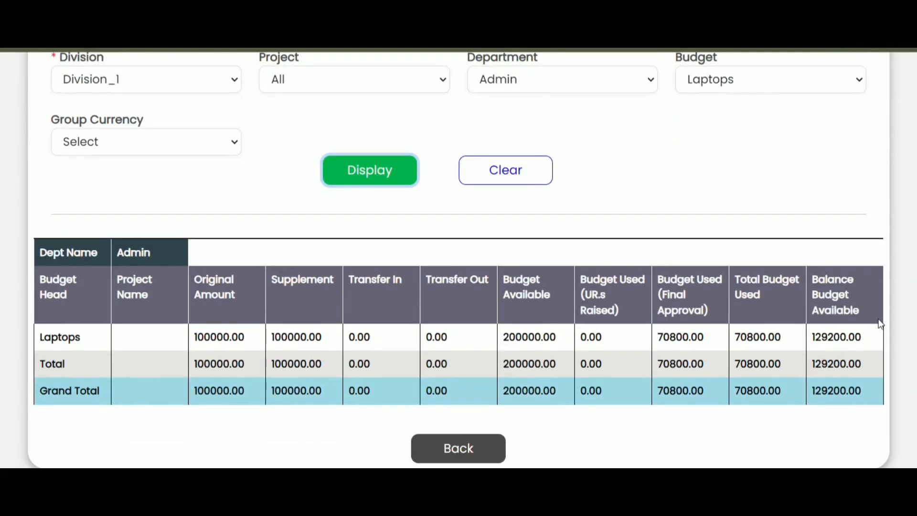
scroll(880, 324, up, 4)
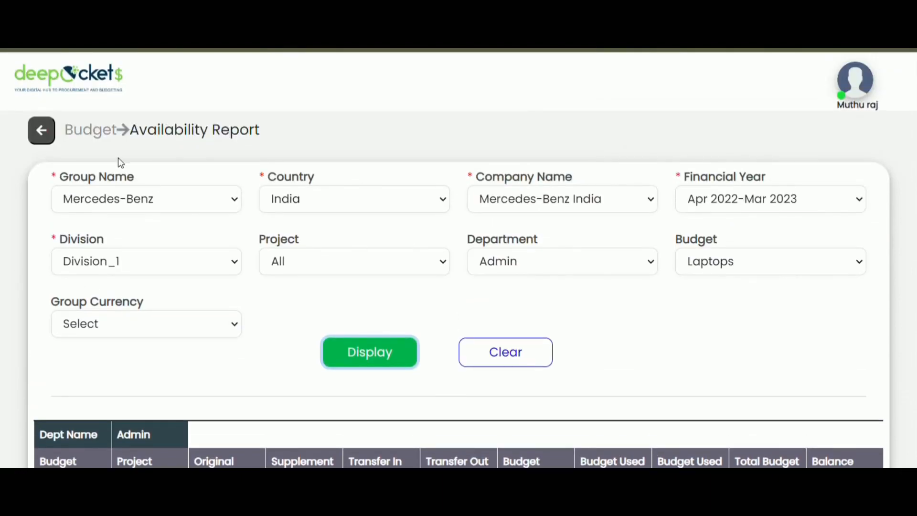
click(101, 137)
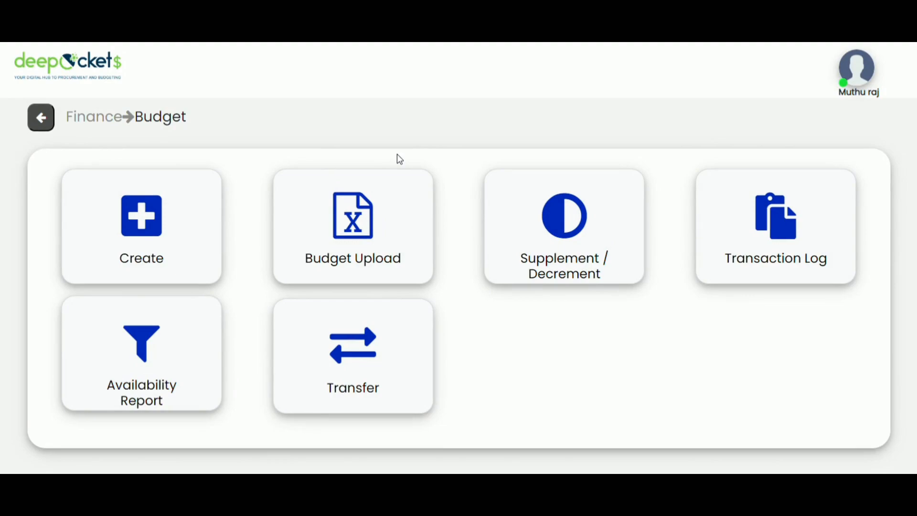
In Budget Upload, select Mercedes-Benz group, India, Mercedes-Benz India company, and Apr 2022-Mar 2023 year
click(354, 212)
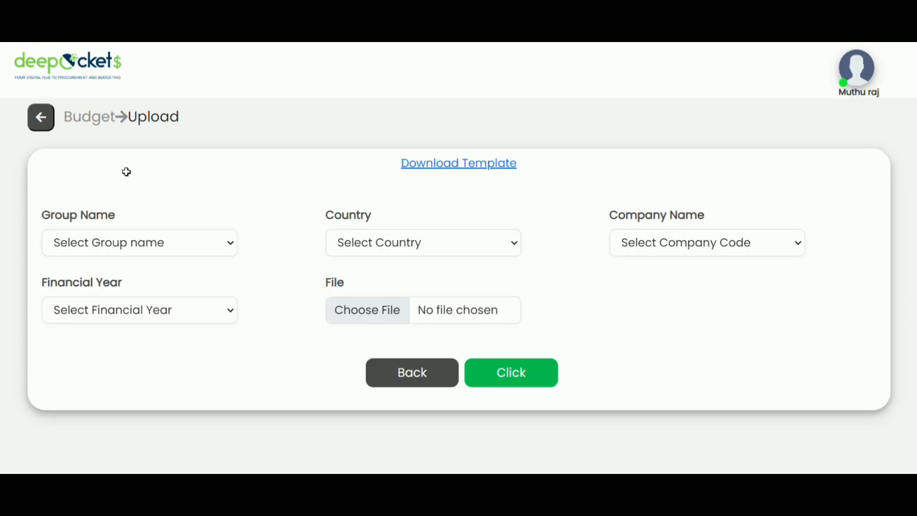
click(182, 248)
click(156, 220)
click(393, 244)
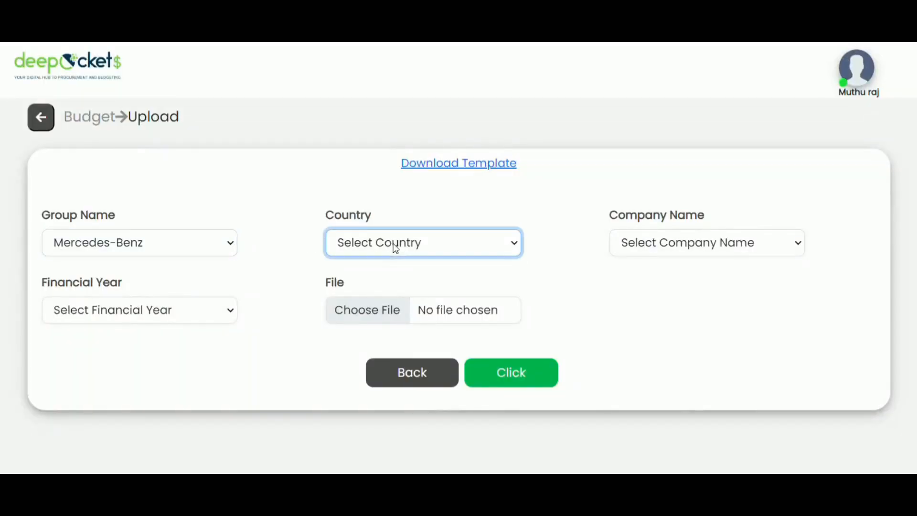
click(400, 280)
click(717, 242)
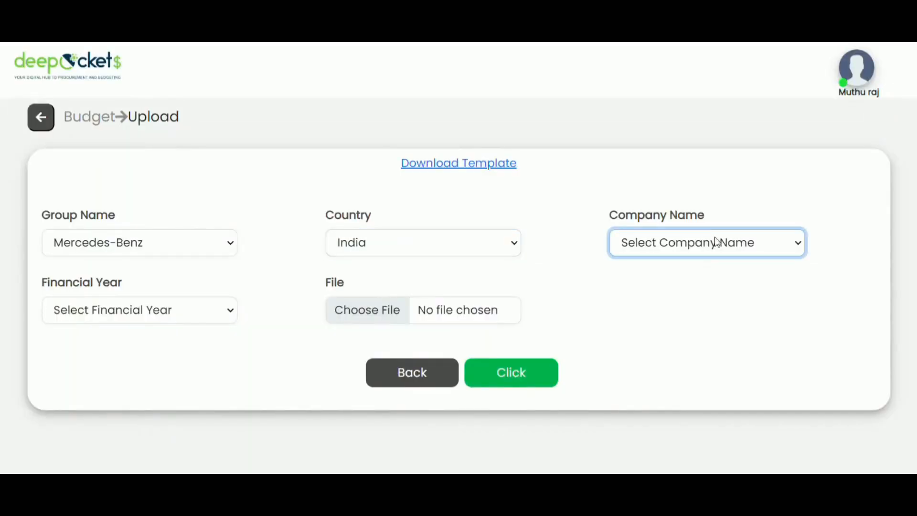
click(714, 285)
click(124, 319)
click(134, 355)
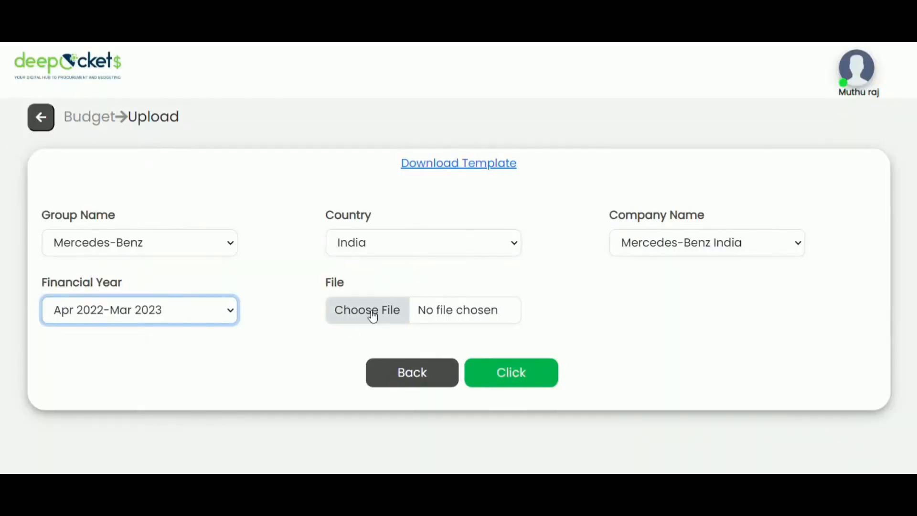
Attach the budget spreadsheet, preview the new joiners kit row (division_1, admin, 100000), and upload it
click(374, 316)
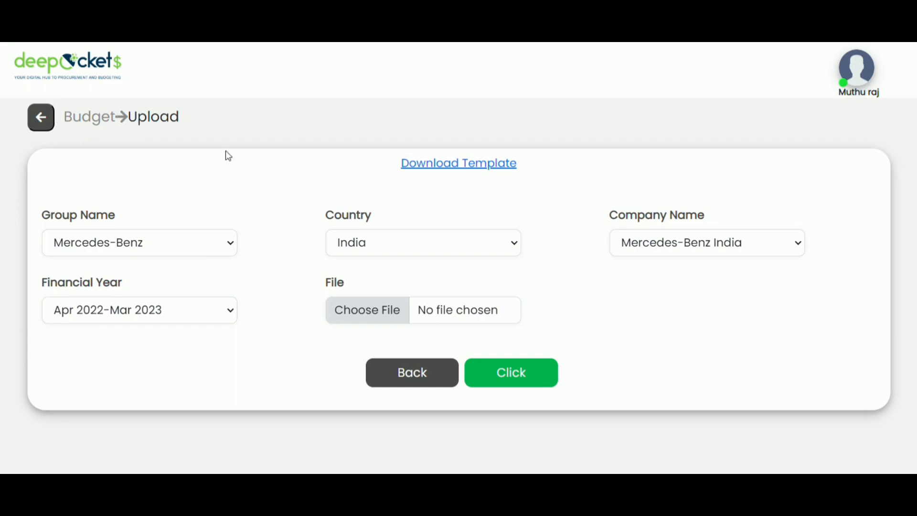
click(344, 316)
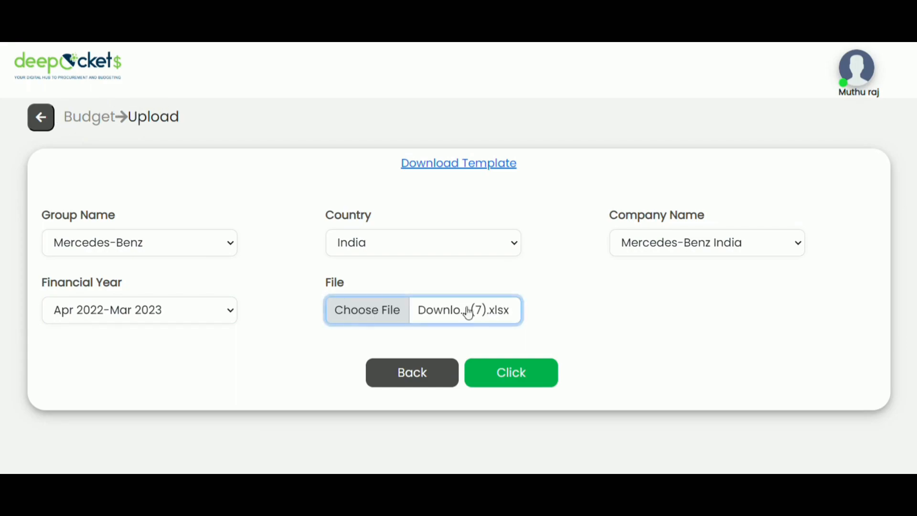
click(528, 373)
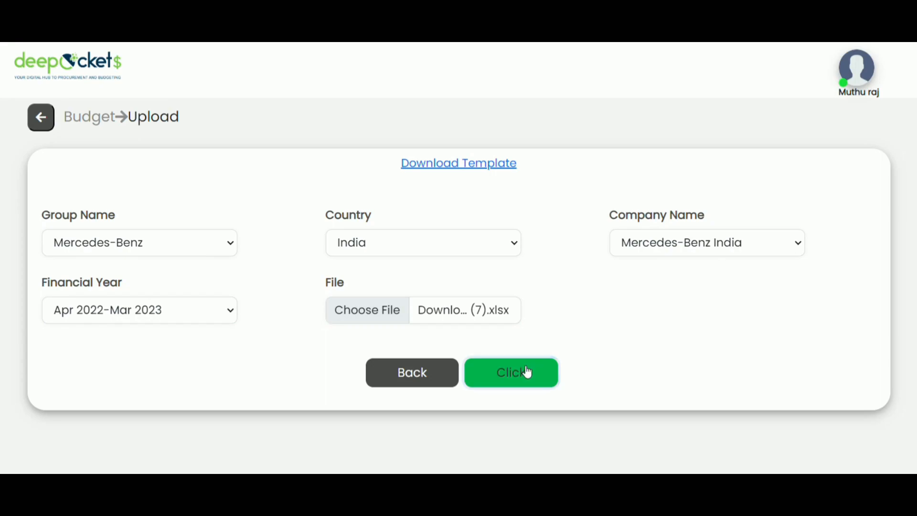
scroll(686, 320, down, 1)
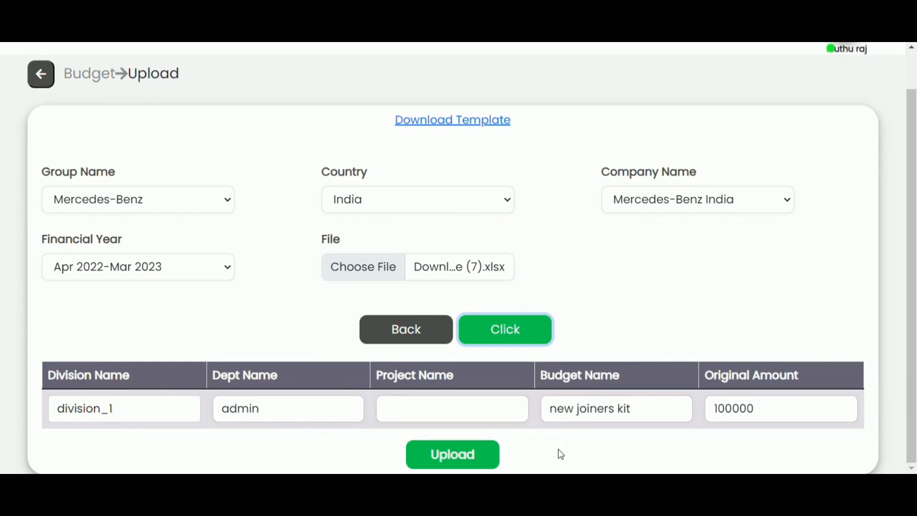
click(463, 453)
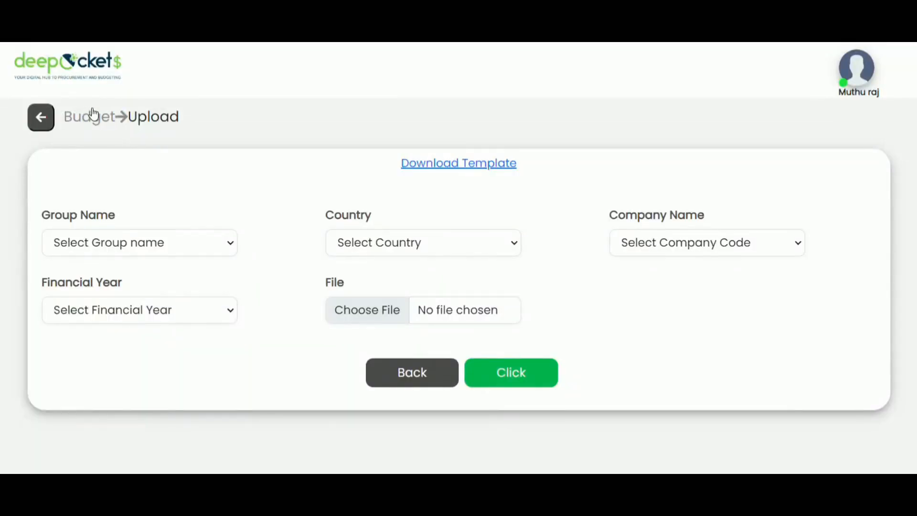
Display the availability report for new joiners kit, showing 100000.00 available
click(94, 115)
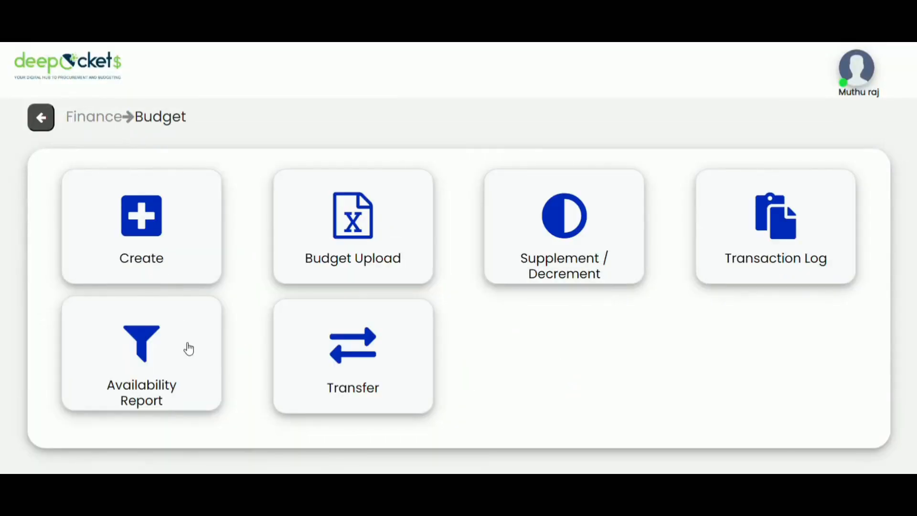
click(188, 348)
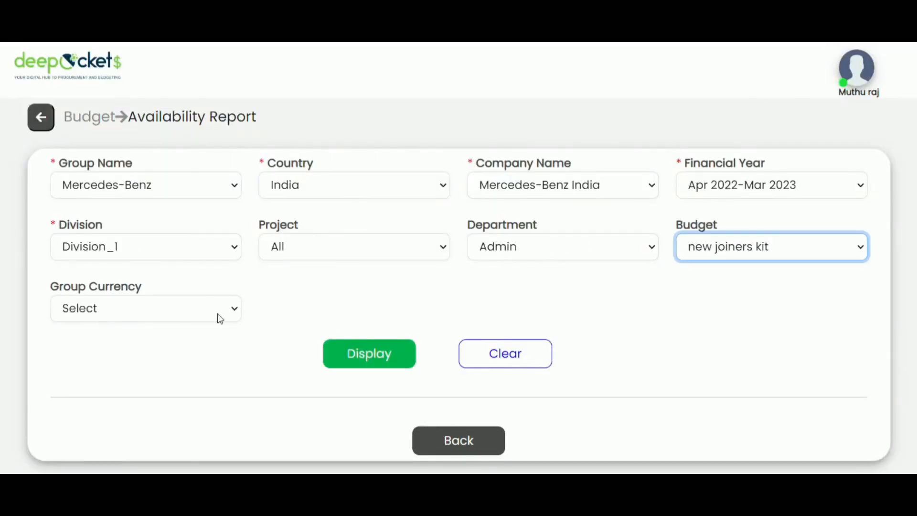
click(352, 352)
scroll(674, 375, down, 2)
scroll(673, 374, down, 2)
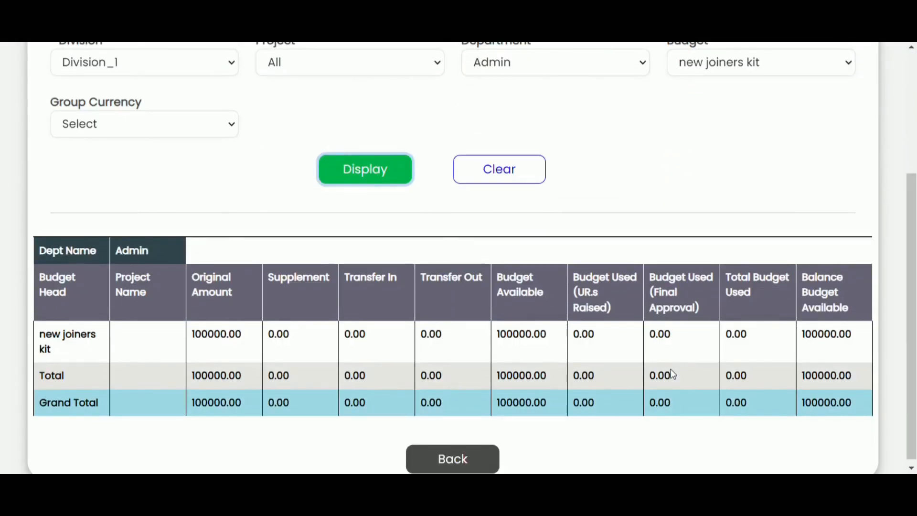
scroll(671, 369, up, 3)
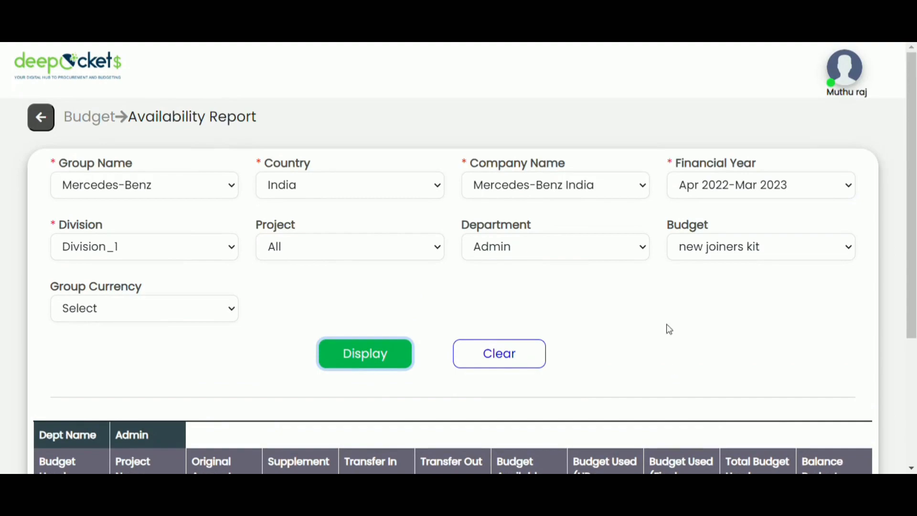
Go back to the Budget menu and log out of DeepPockets
click(100, 120)
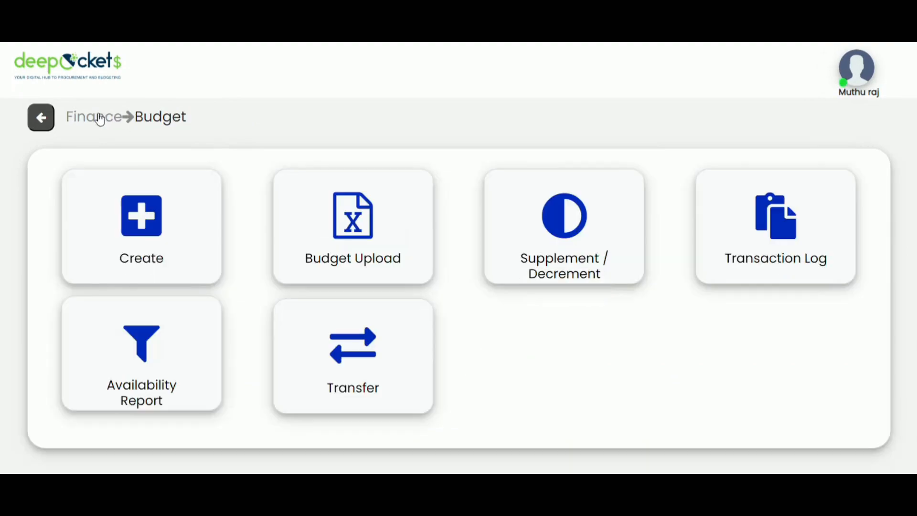
click(860, 88)
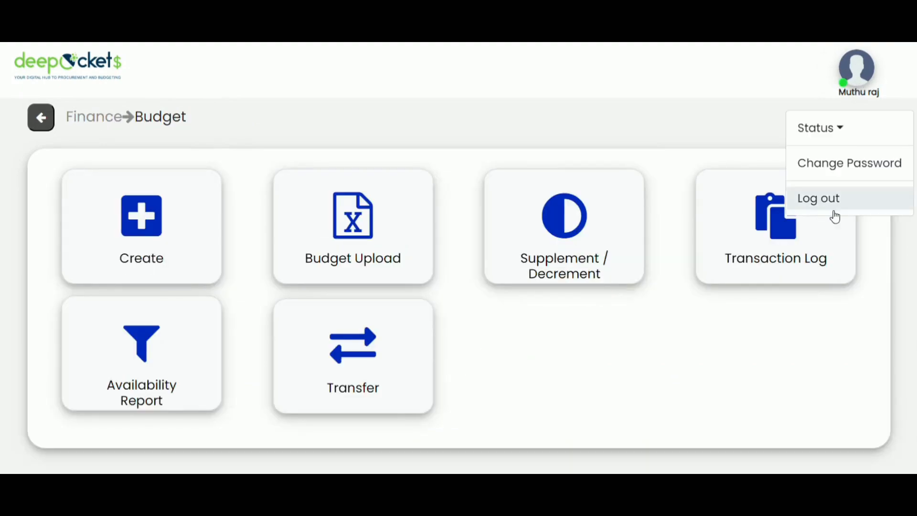
click(822, 196)
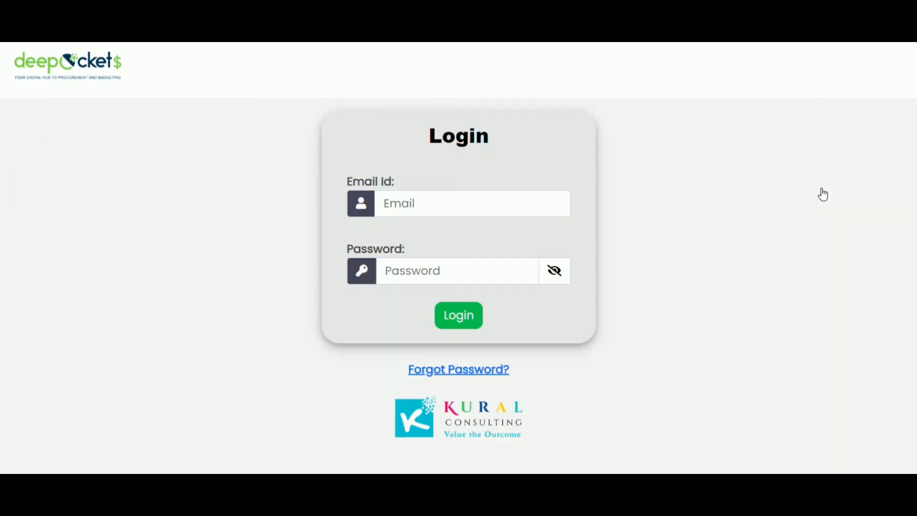